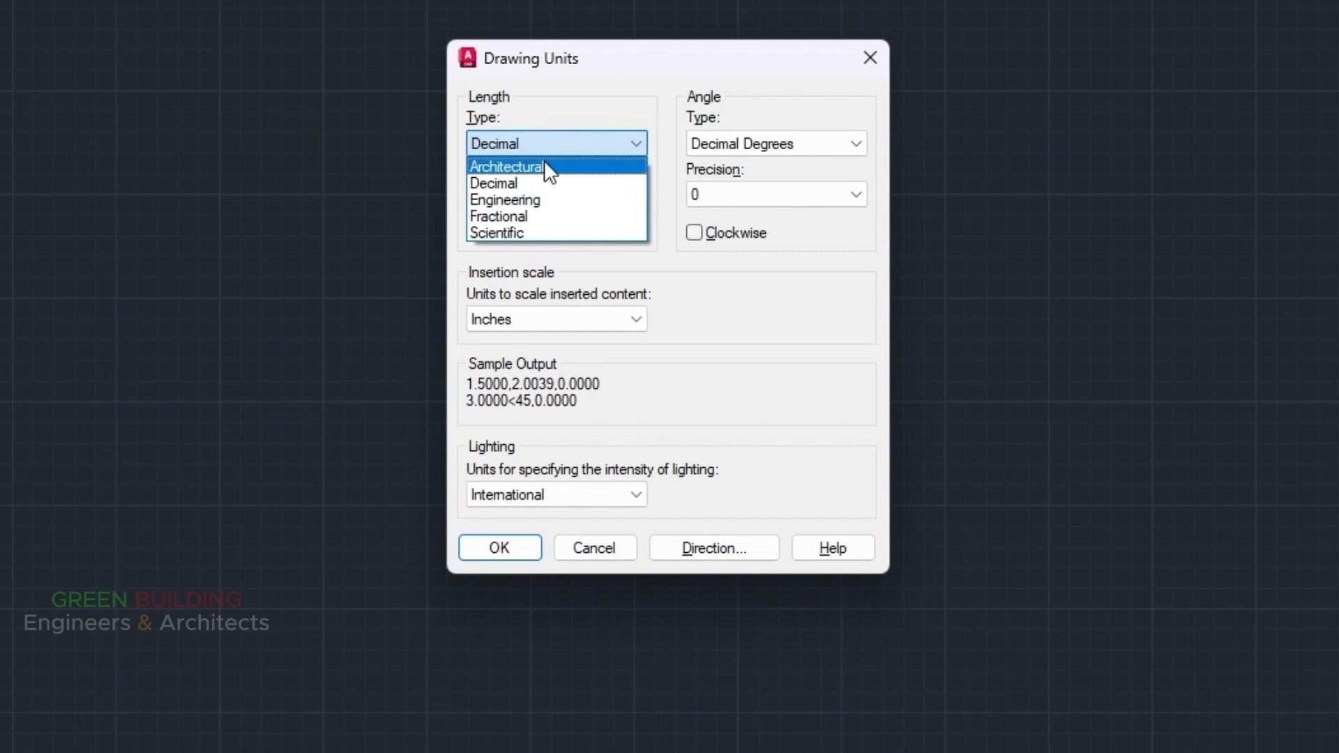
# Set the drawing units to Architectural length with 0'-0 1/8" precision and inches as the insertion scale.
pyautogui.click(546, 167)
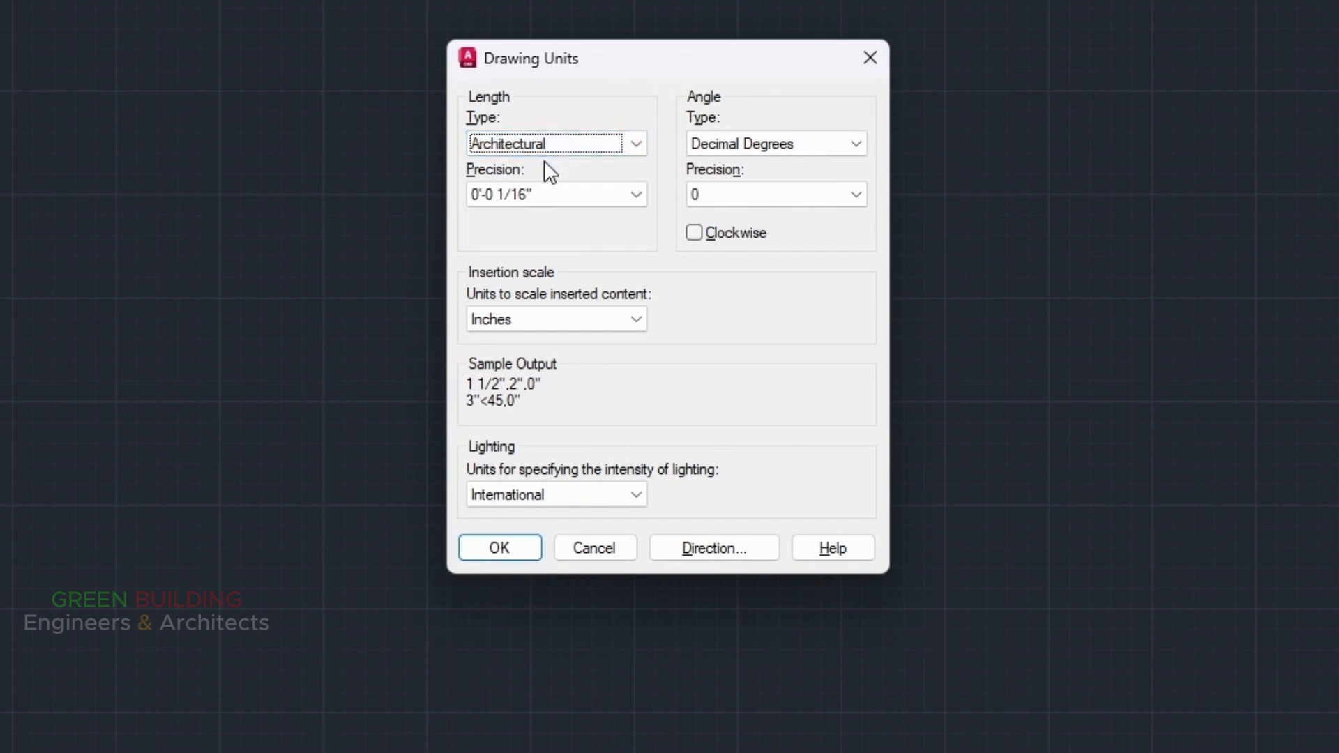
pyautogui.click(635, 195)
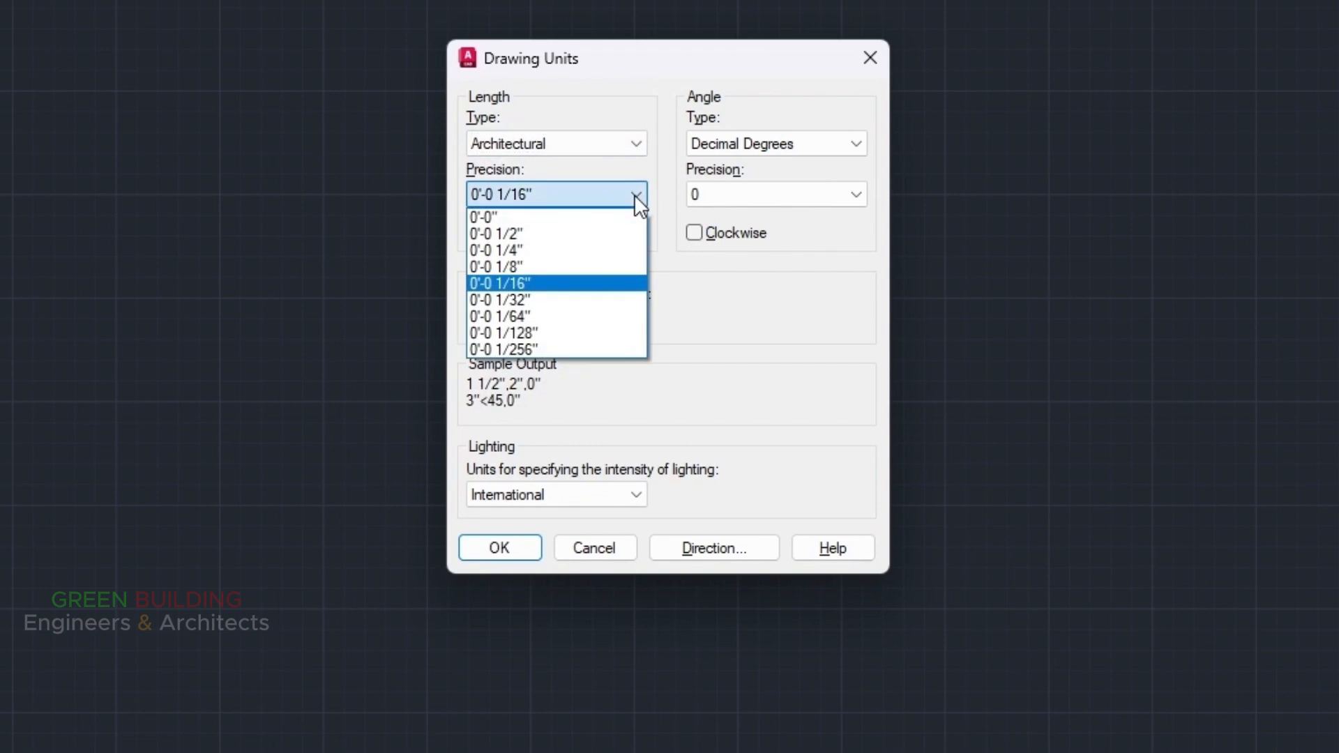
pyautogui.click(567, 266)
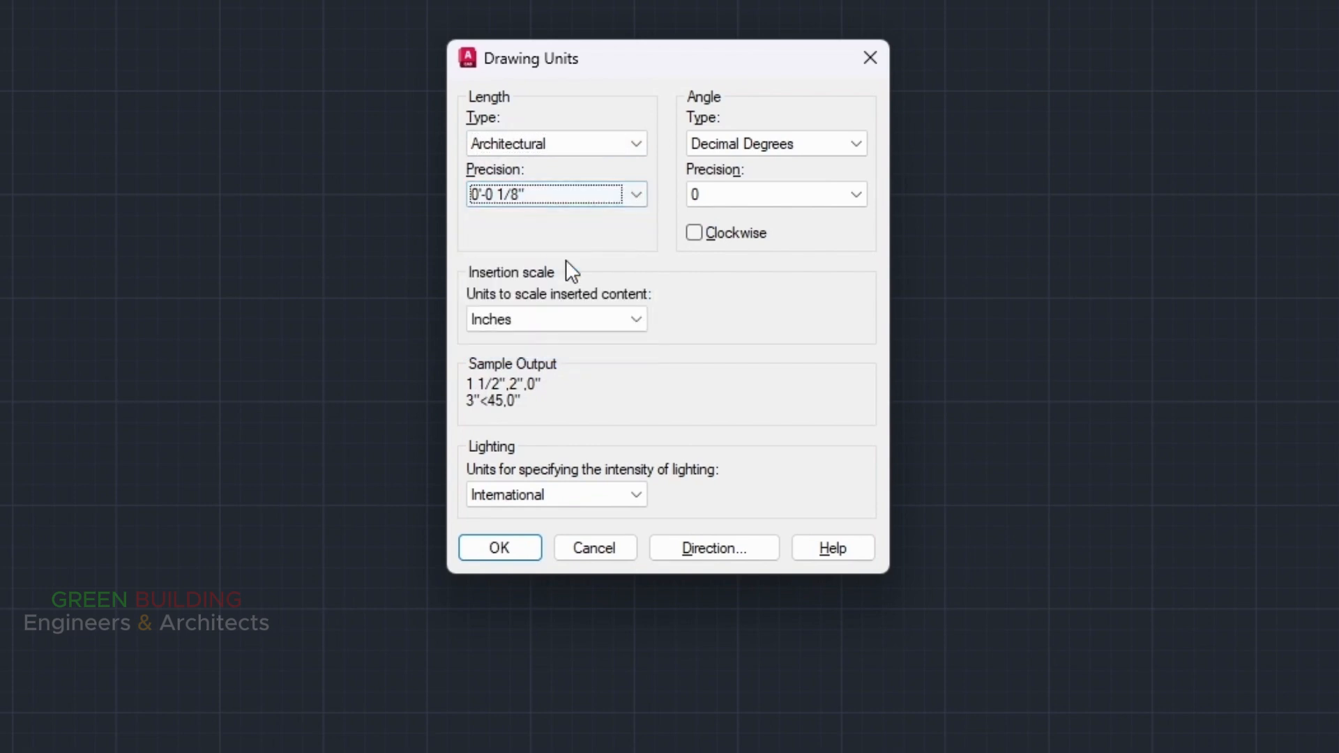
pyautogui.click(634, 317)
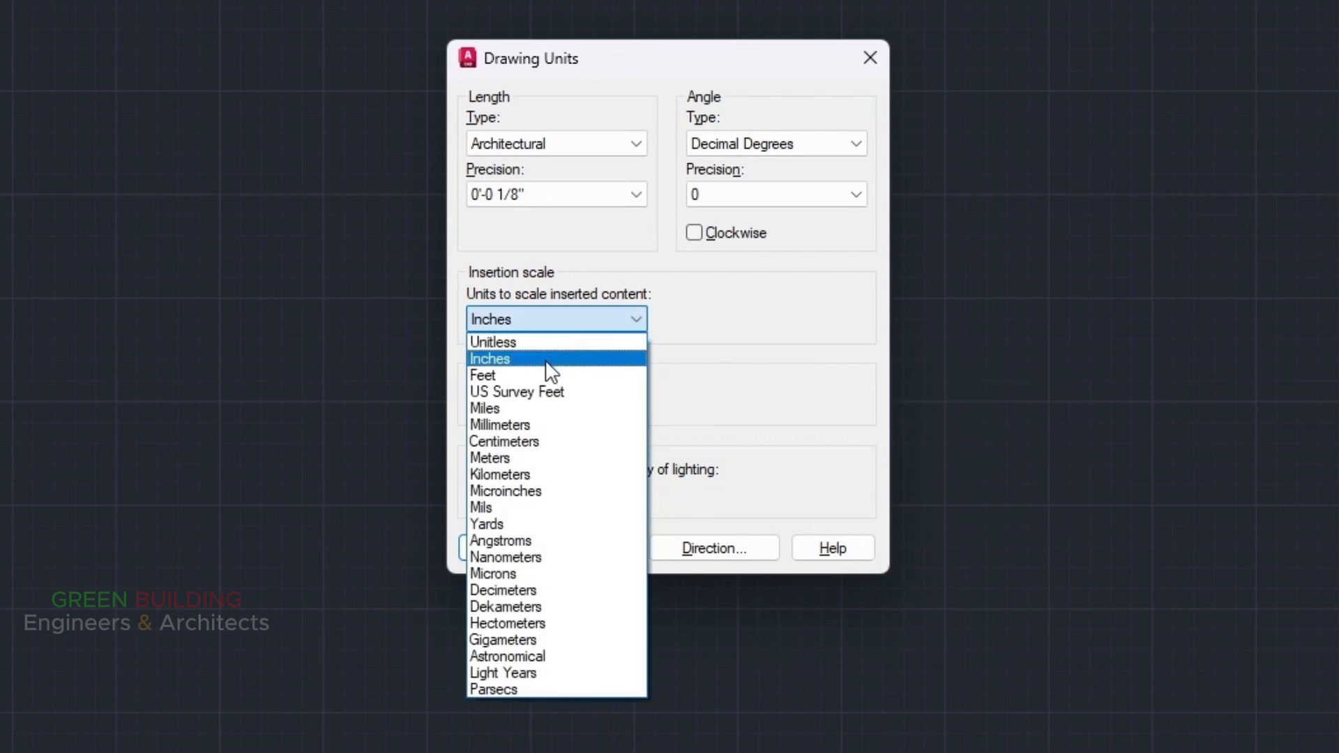
pyautogui.click(561, 369)
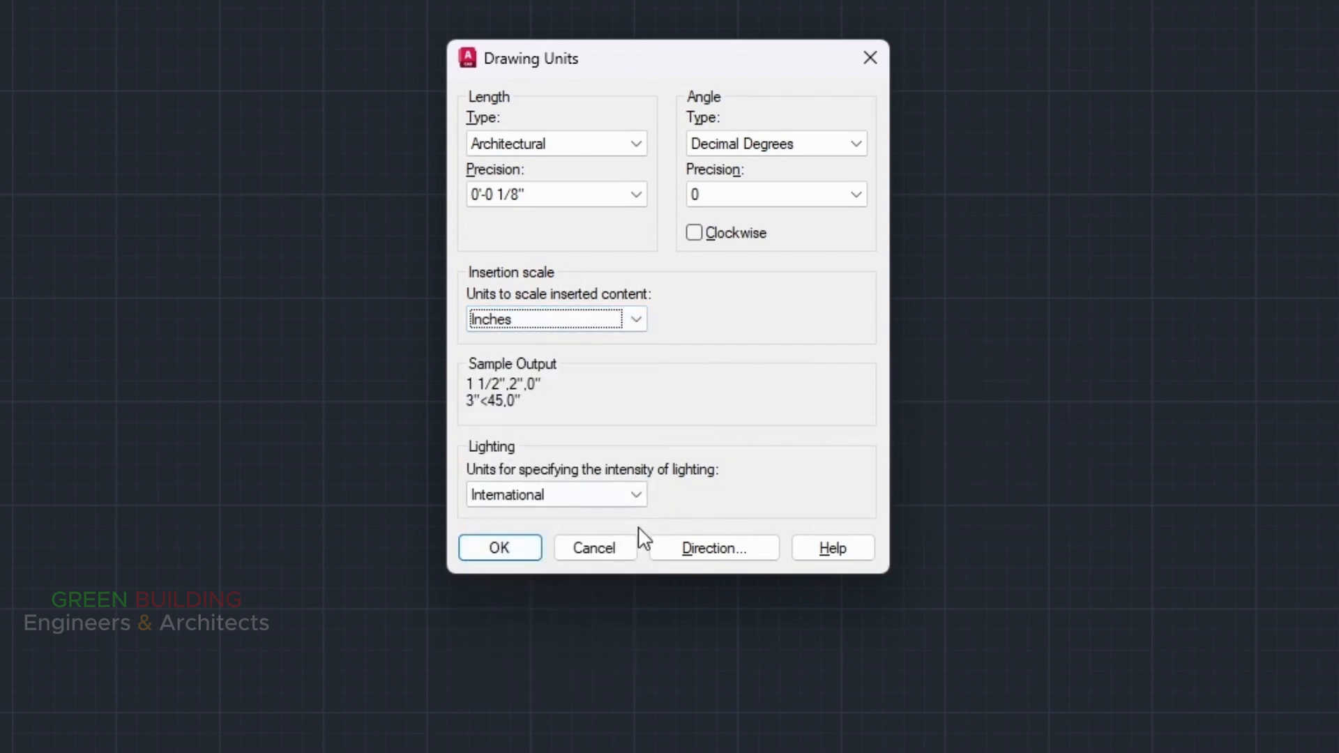
pyautogui.click(504, 546)
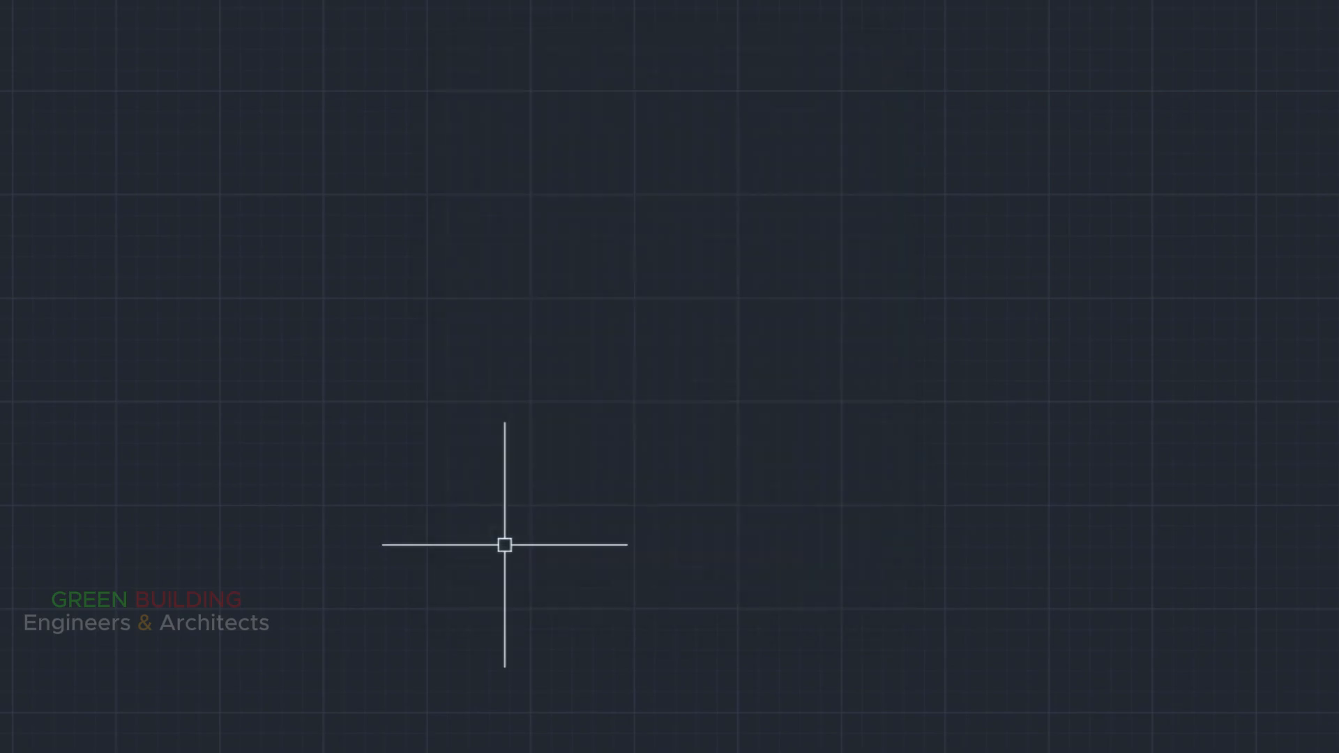
# Modify the Standard dimension style so its dimension lines are red and its extension lines are green.
pyautogui.write('d')
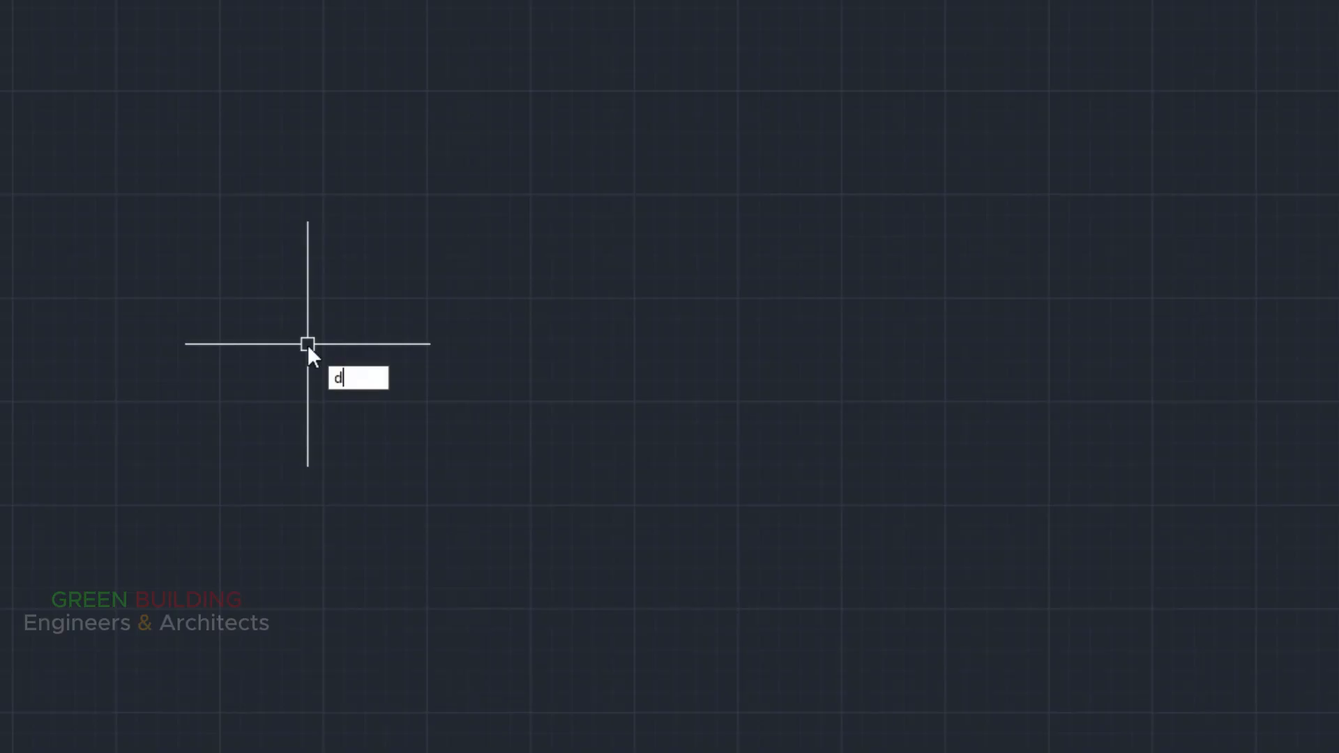
pyautogui.press('Return')
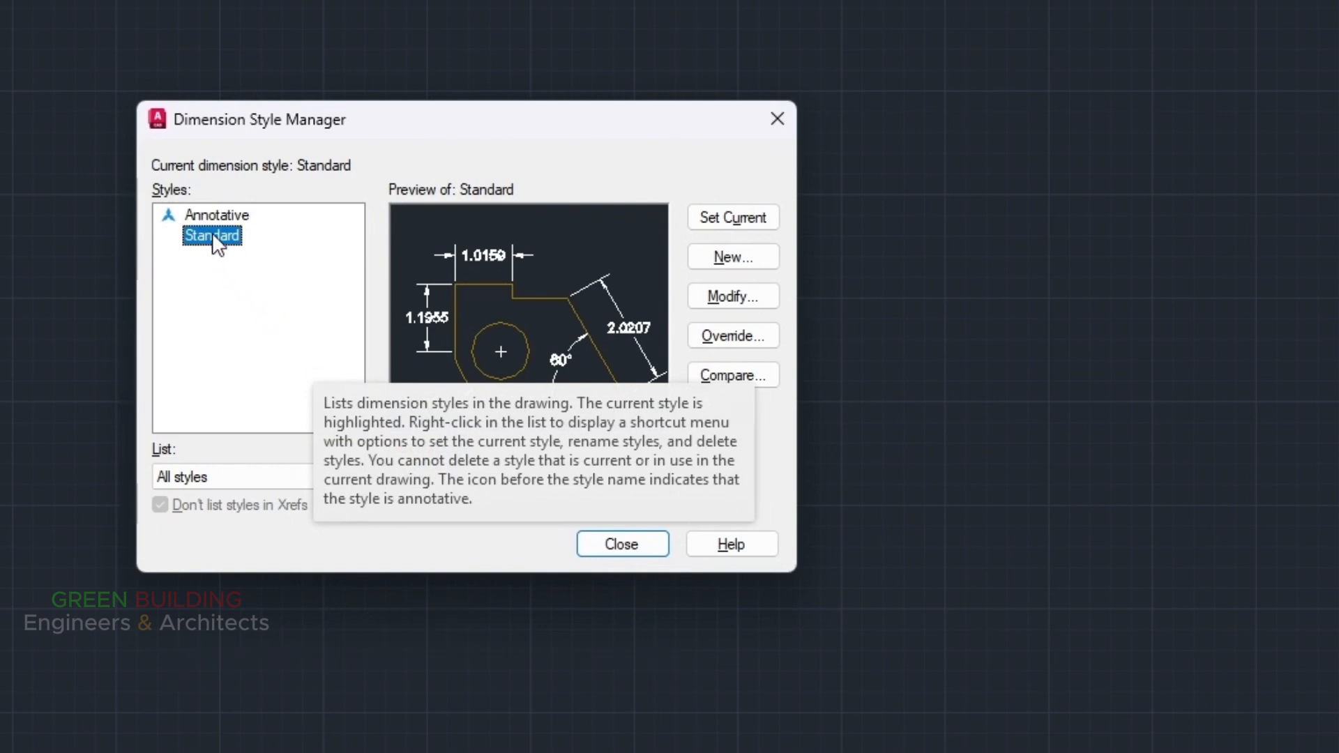
pyautogui.click(719, 297)
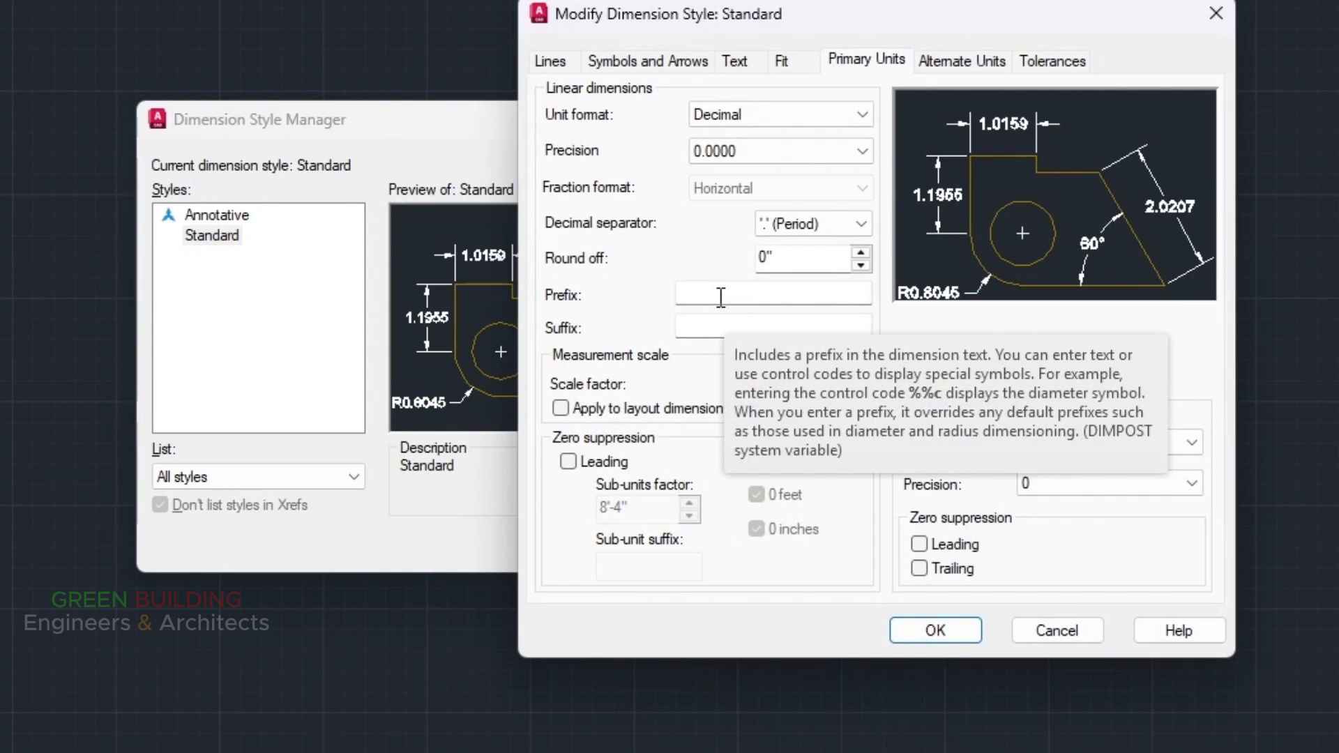
pyautogui.click(548, 61)
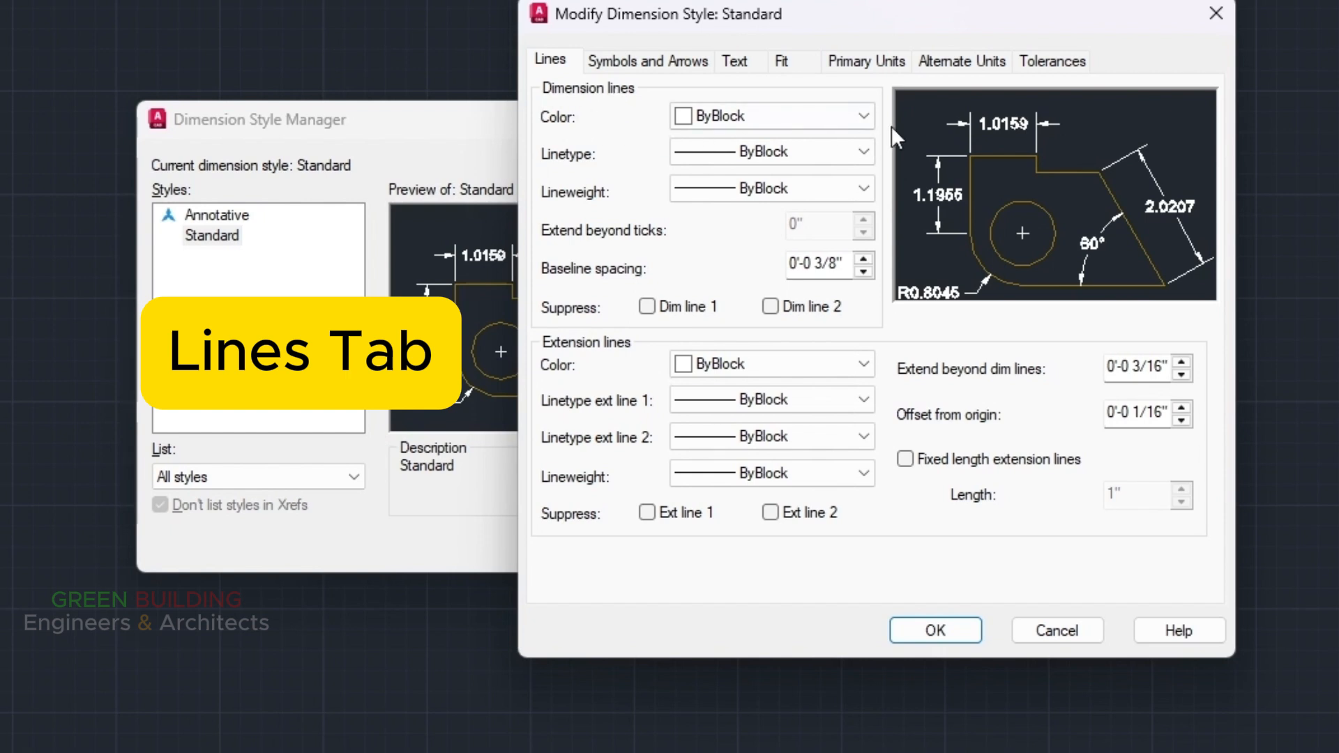
pyautogui.click(868, 112)
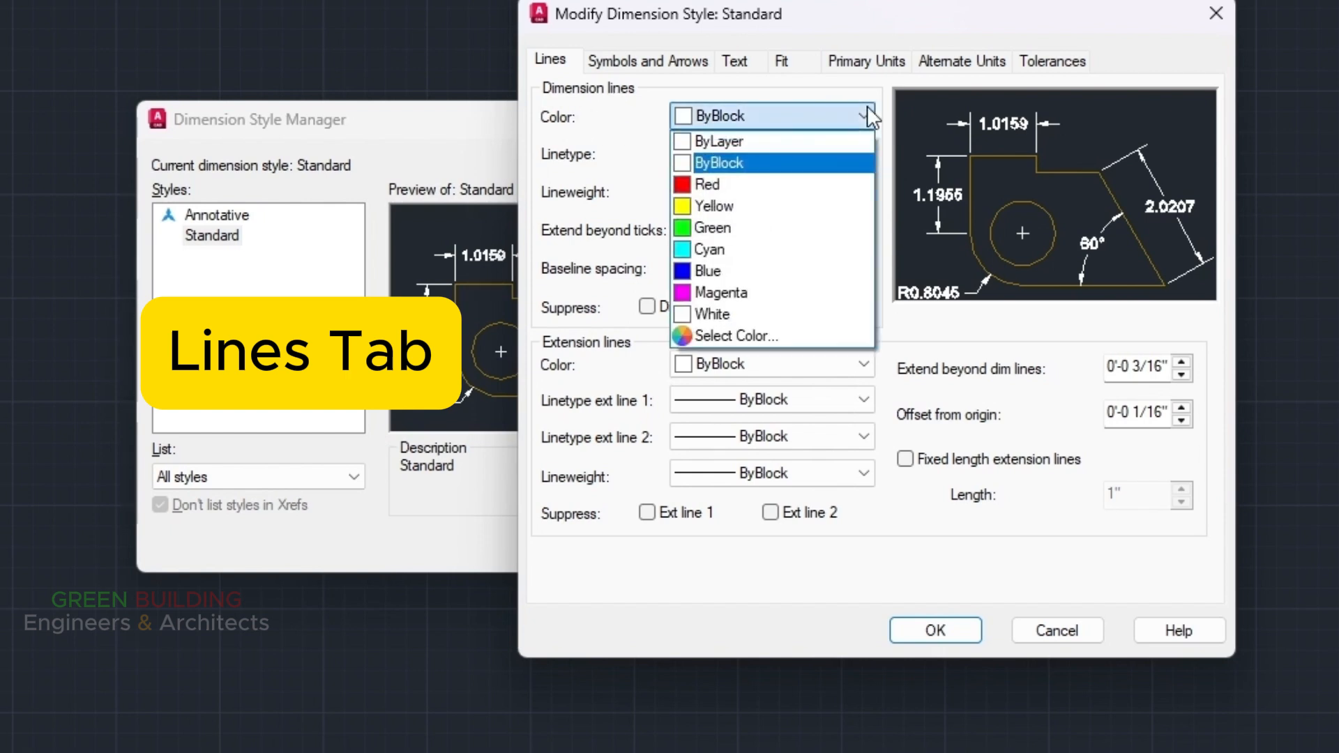
pyautogui.click(766, 185)
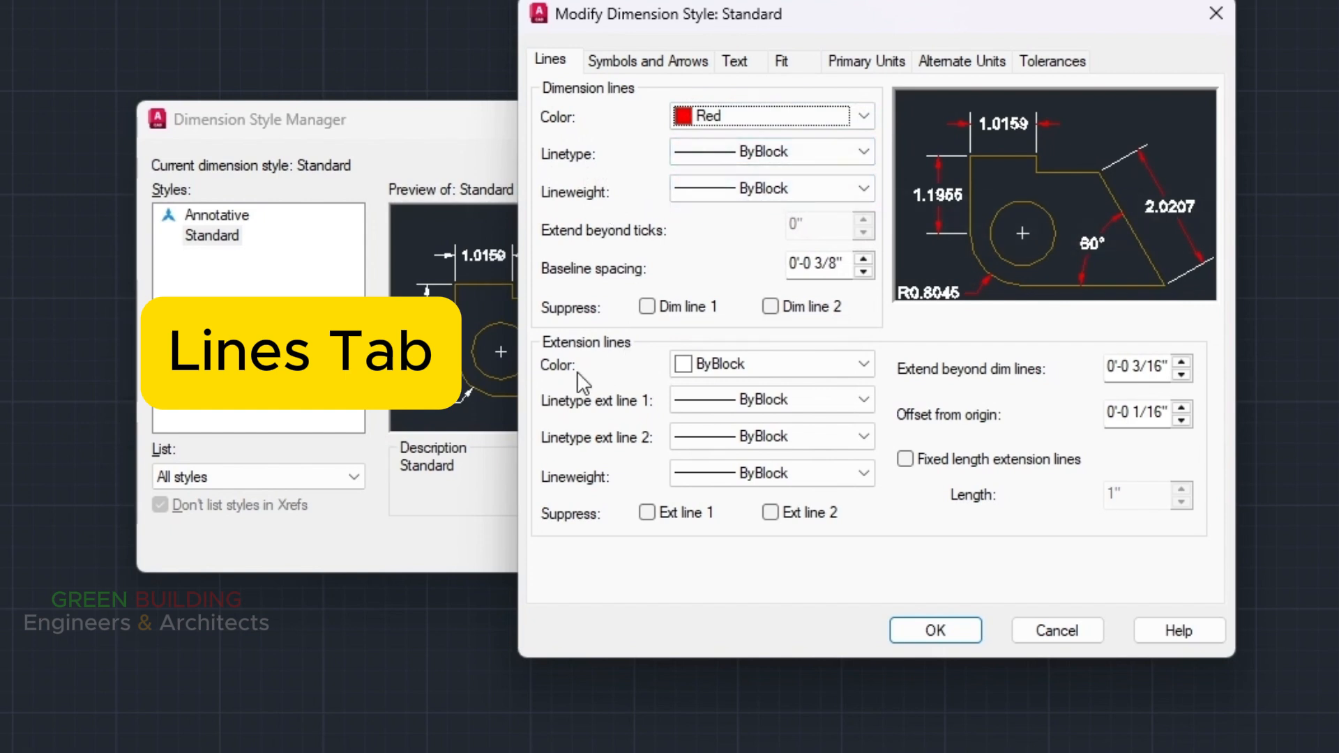
pyautogui.click(863, 364)
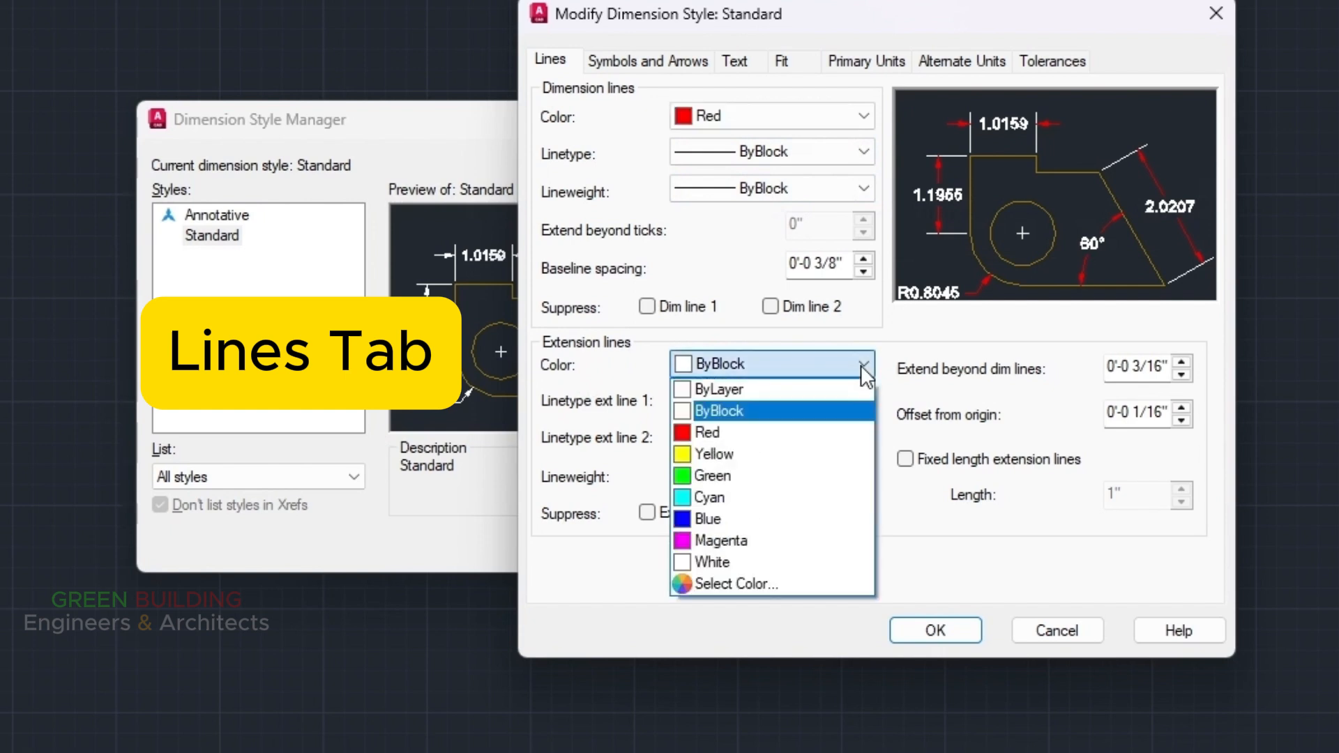
pyautogui.click(718, 476)
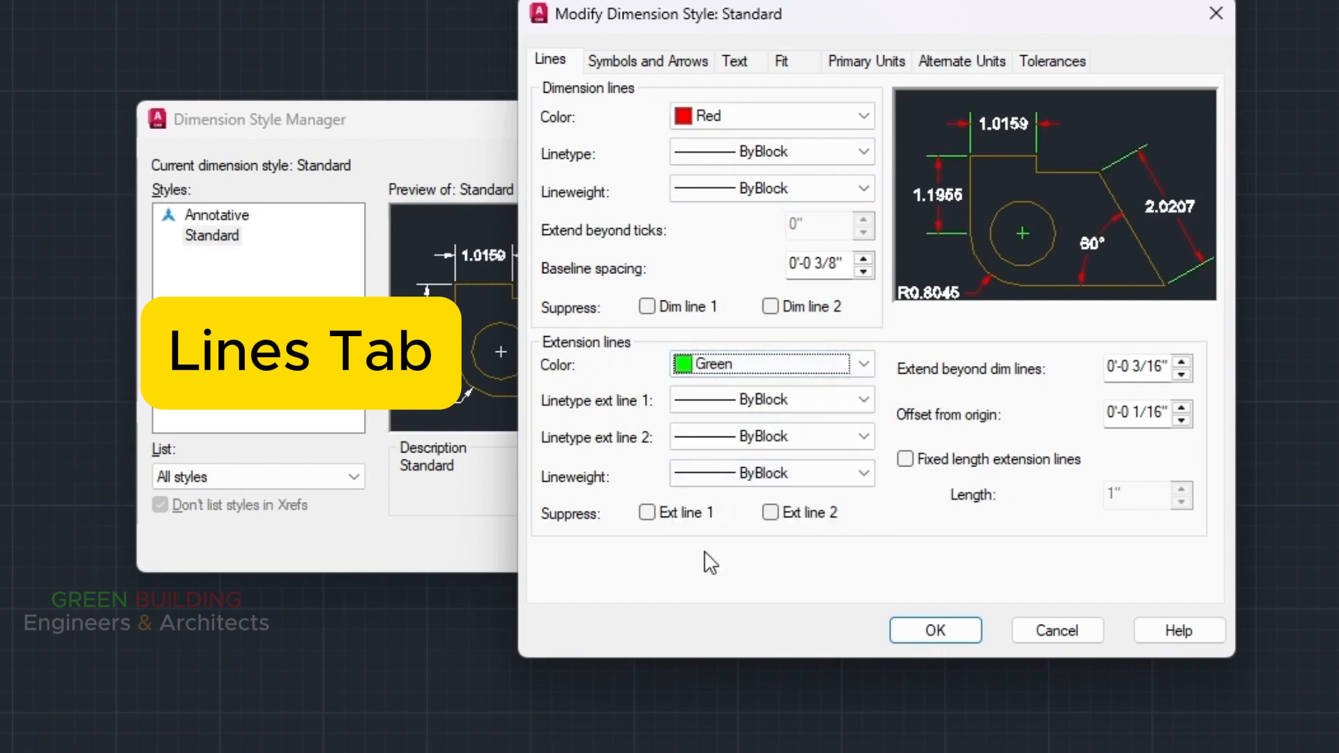
# Enable fixed length extension lines in the Standard dimension style, save the changes and make it the current style.
pyautogui.click(906, 461)
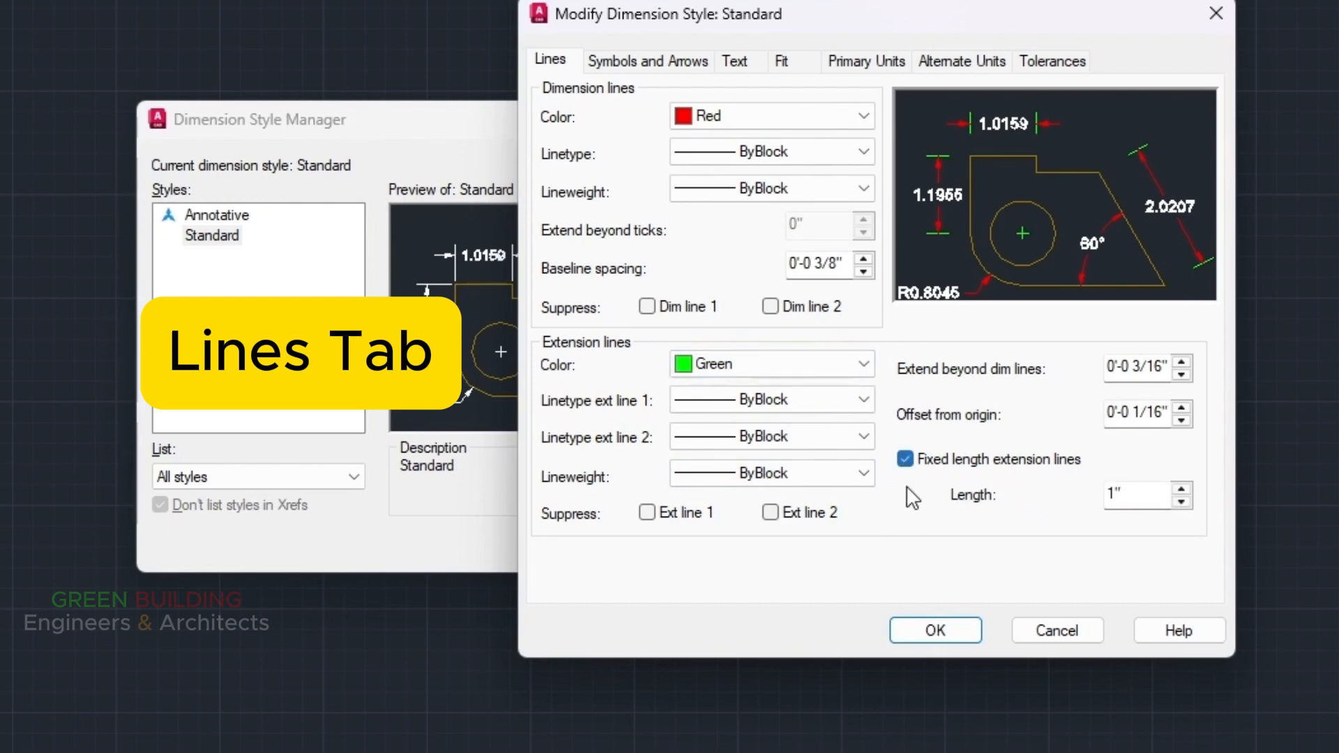
pyautogui.click(935, 630)
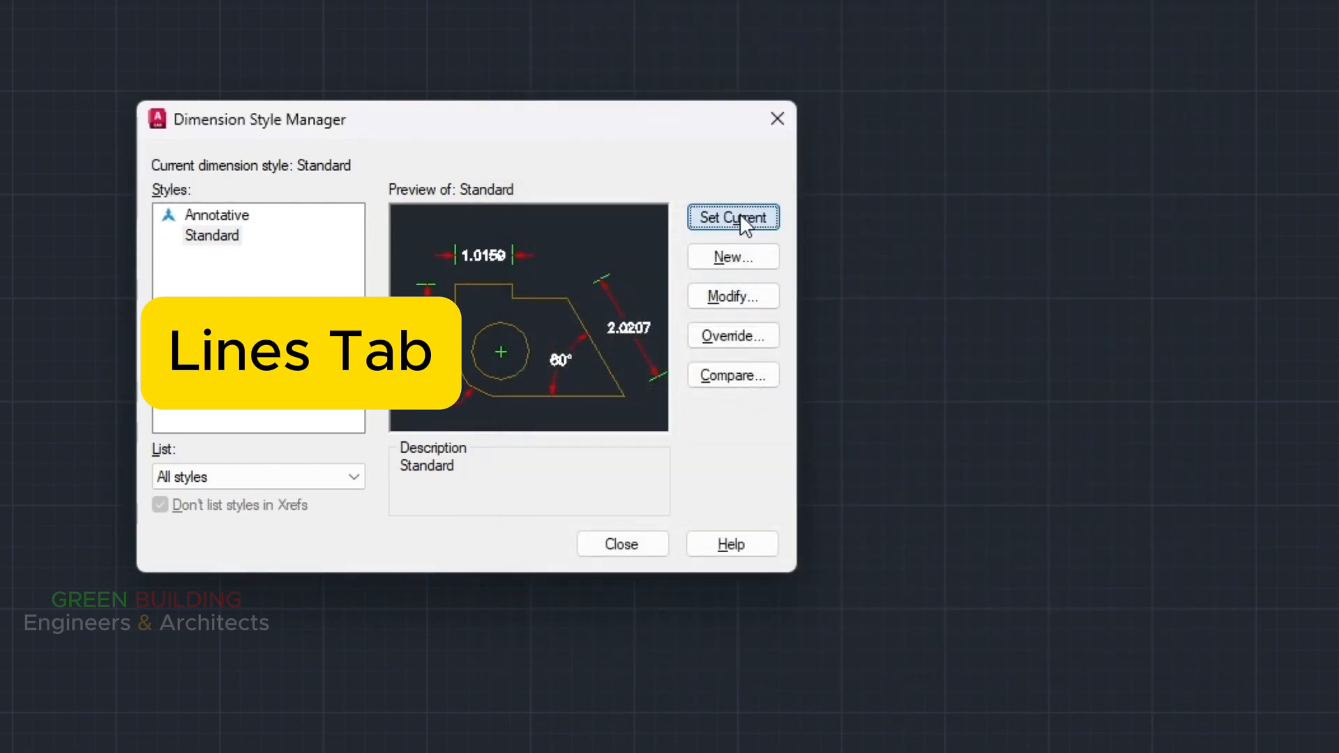
pyautogui.click(622, 545)
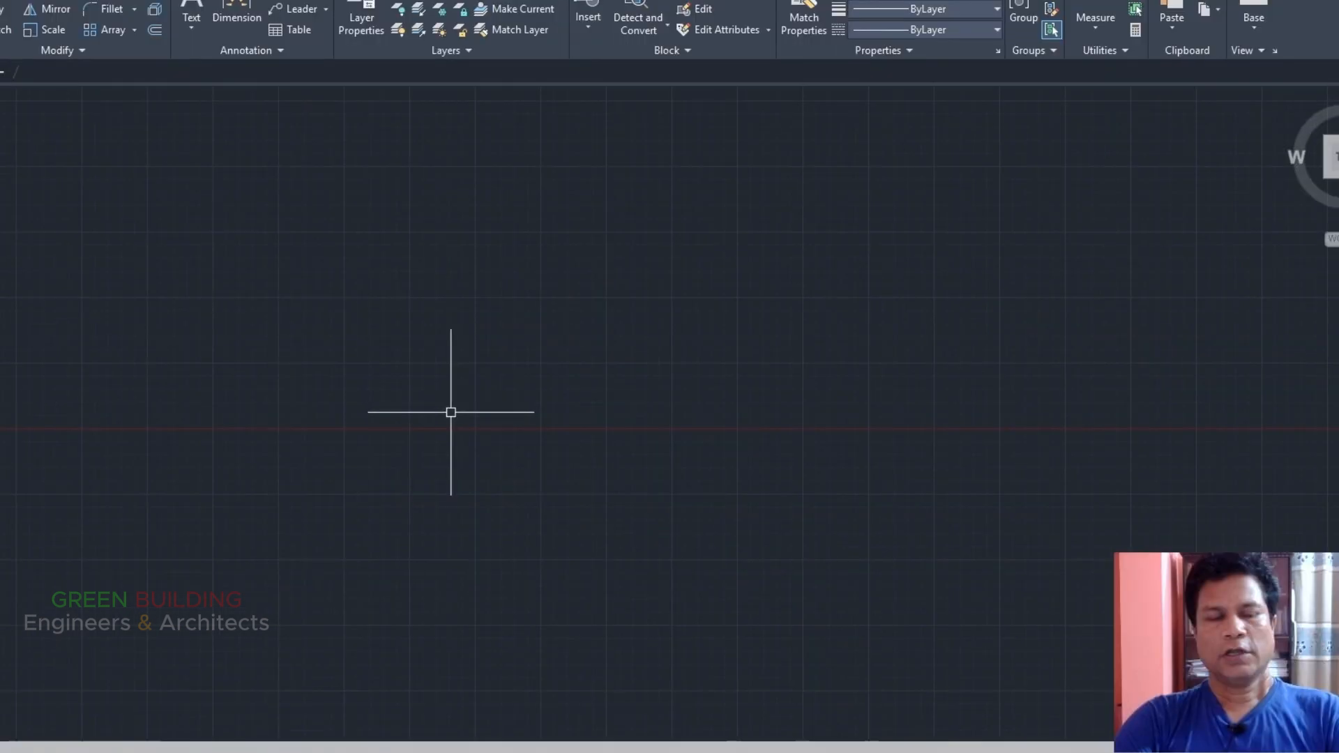
# Draw a 70' by 60' rectangle as the plot boundary.
pyautogui.scroll(-4, 303, 479)
pyautogui.scroll(3, 321, 356)
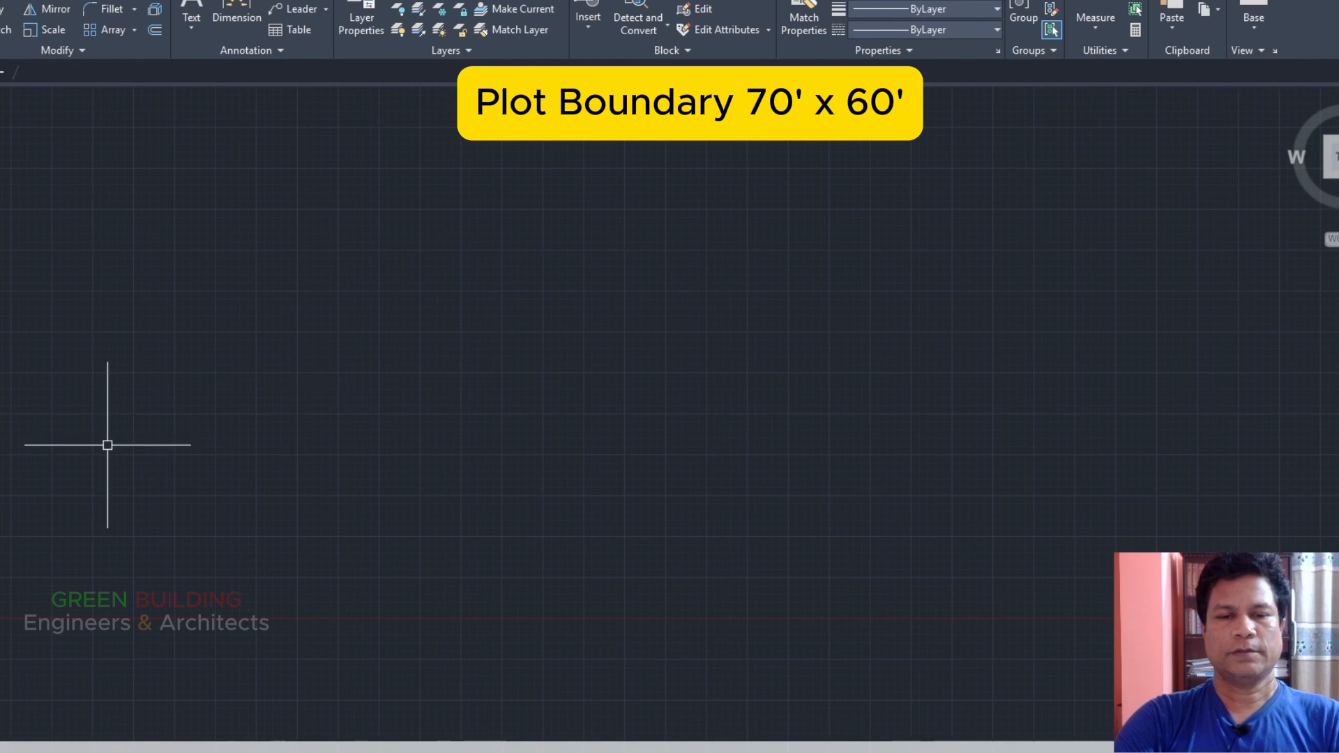
pyautogui.scroll(4, 93, 455)
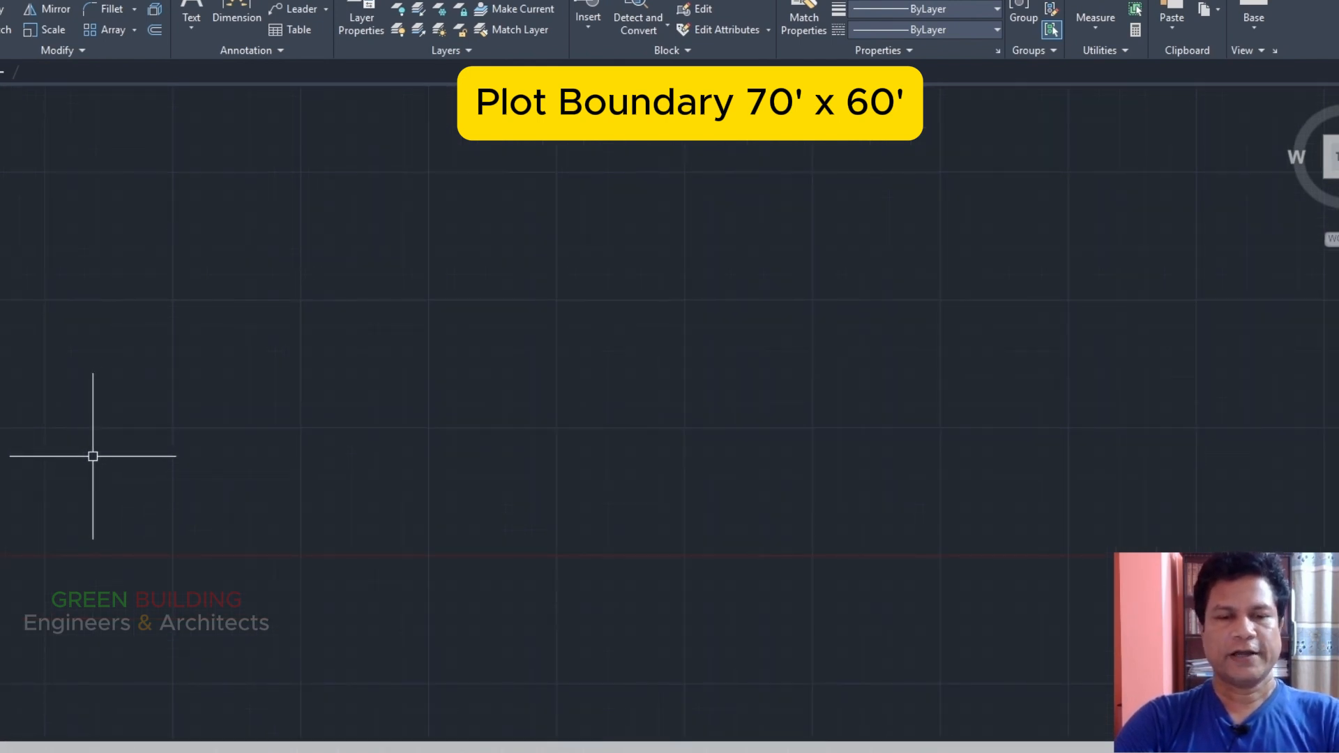
pyautogui.write('REC')
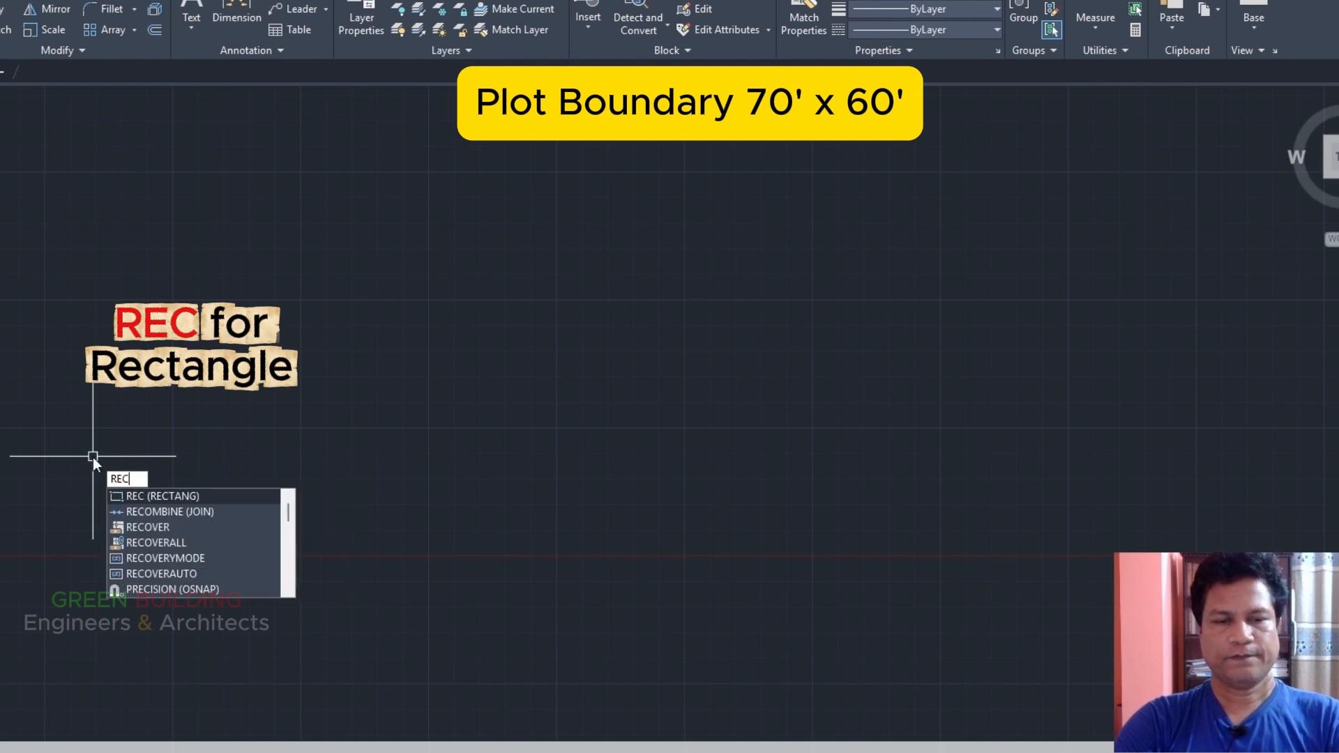
pyautogui.press('Return')
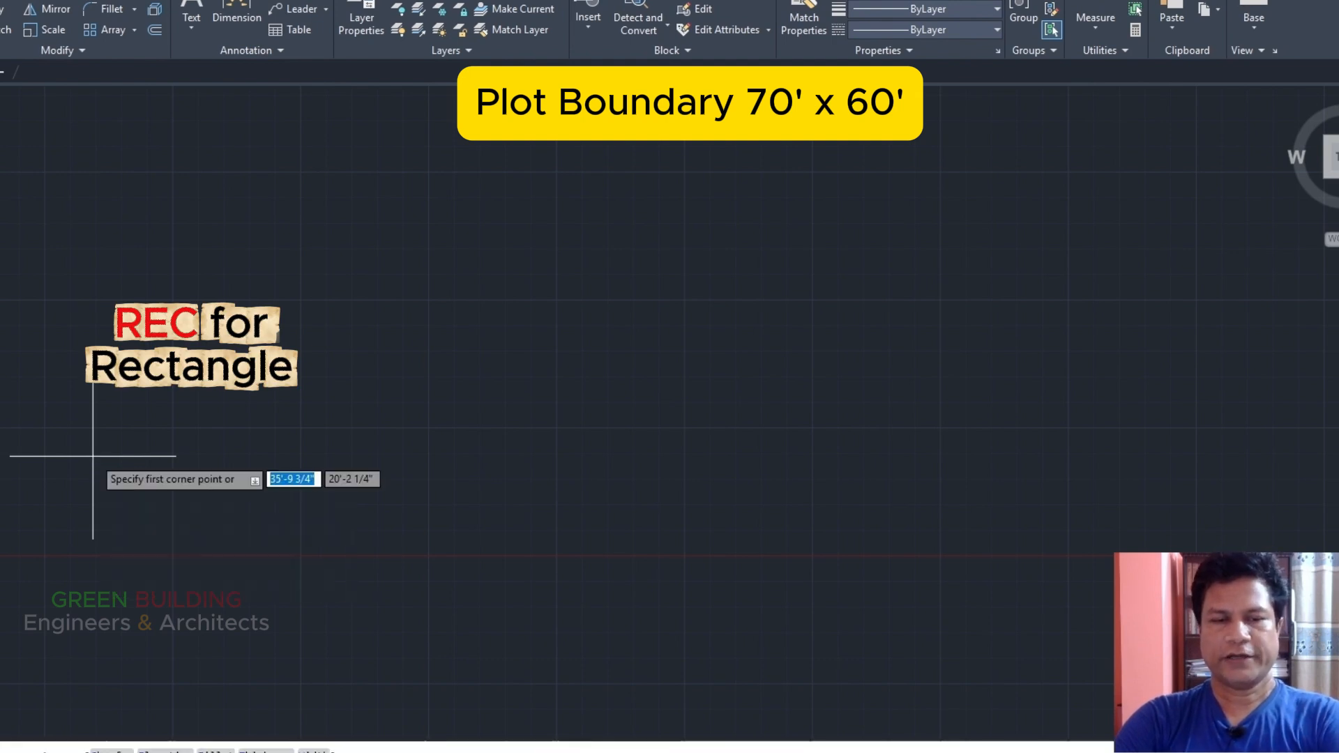
pyautogui.click(83, 295)
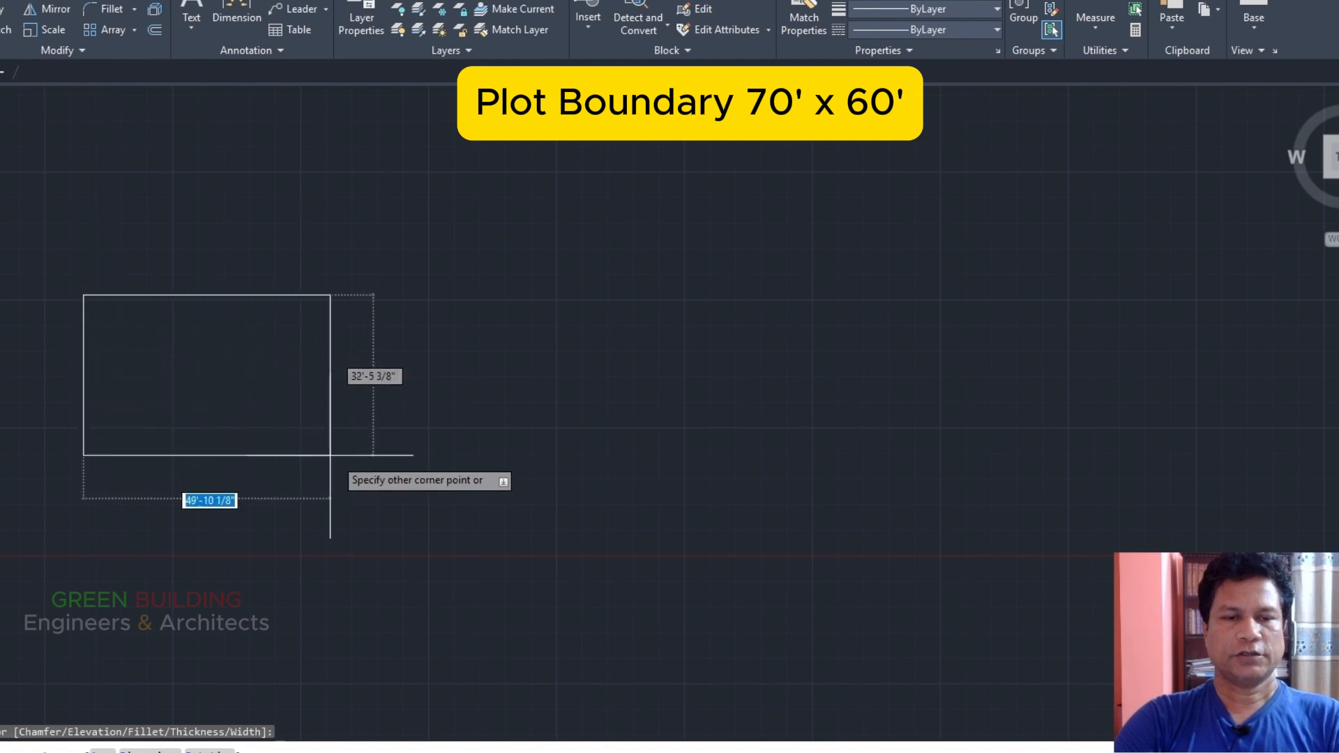
pyautogui.write('70')
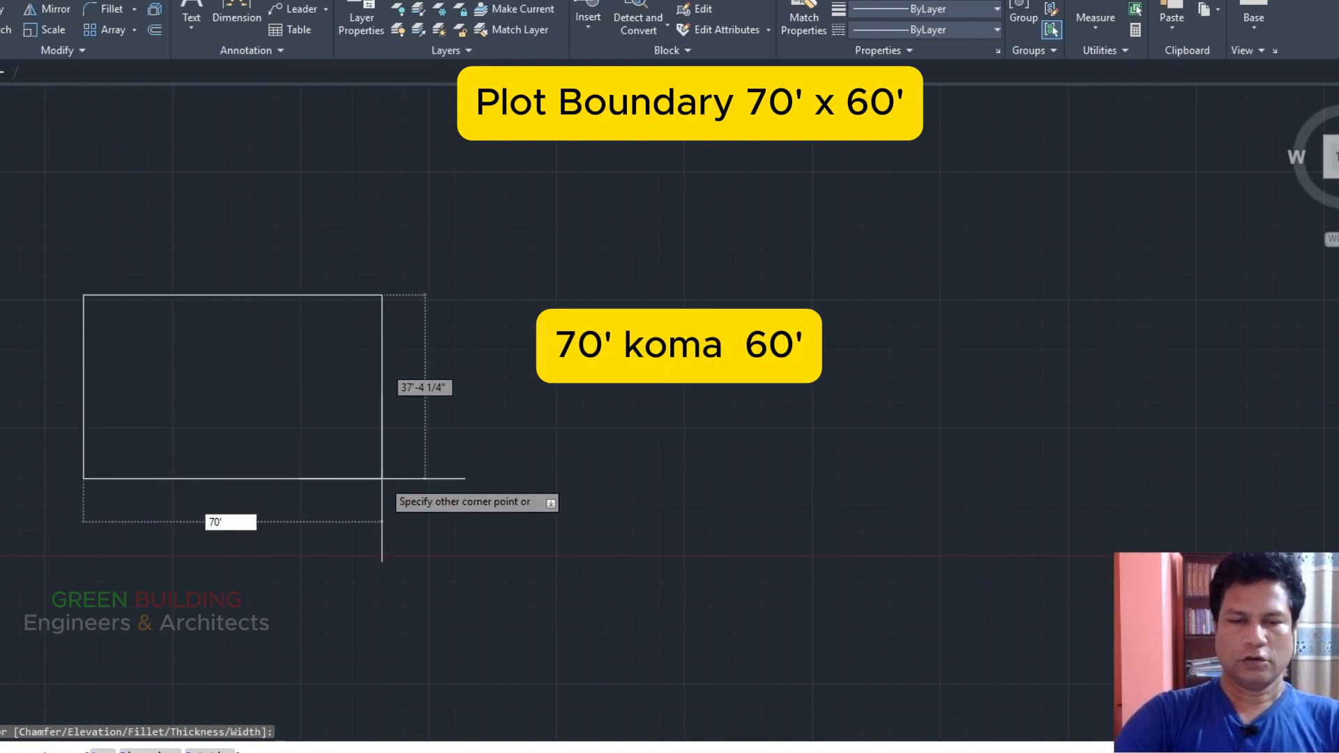
pyautogui.press(',')
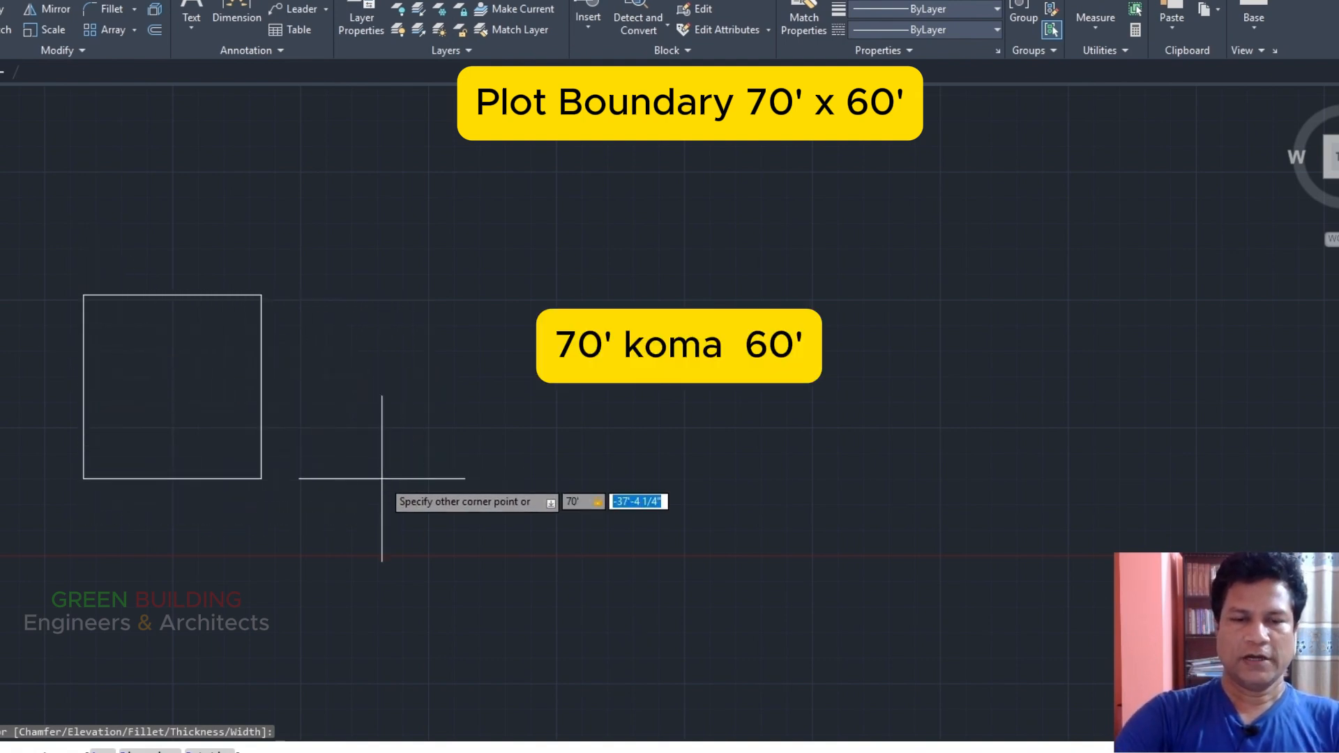
pyautogui.write("60'")
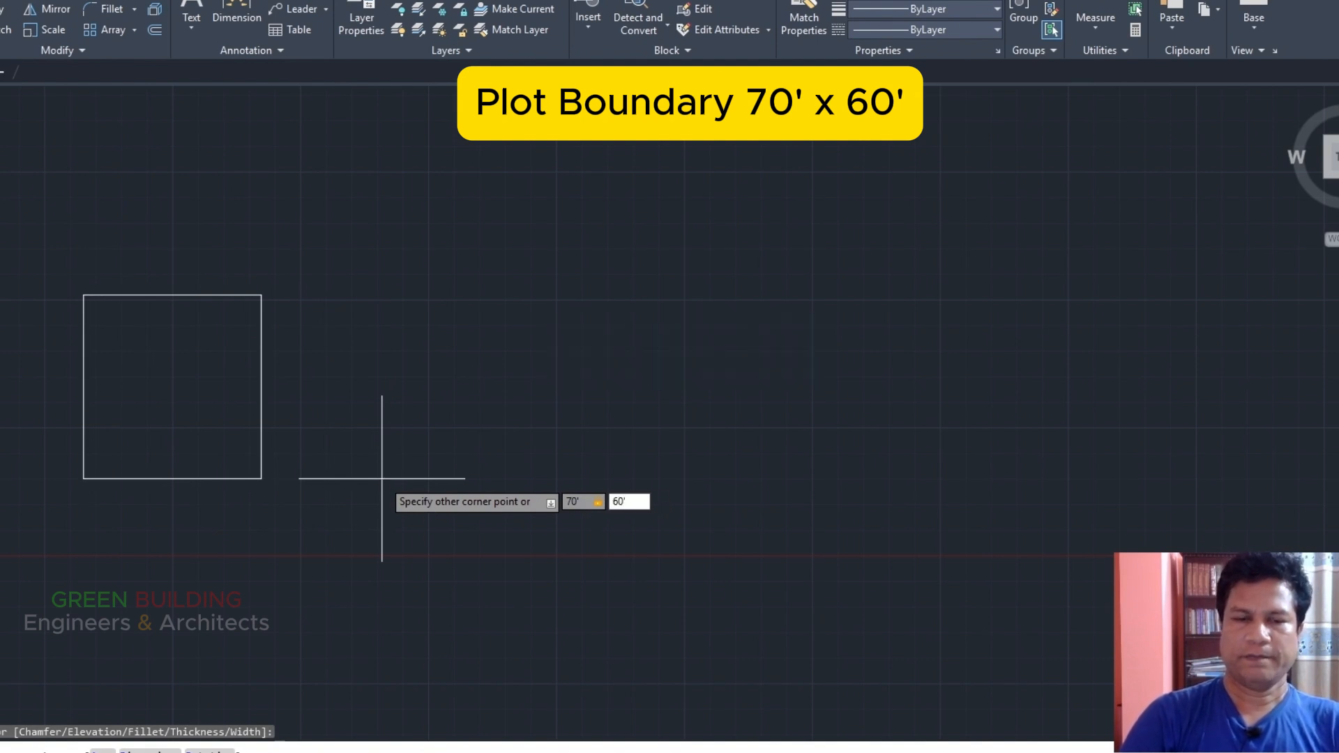
pyautogui.press('Return')
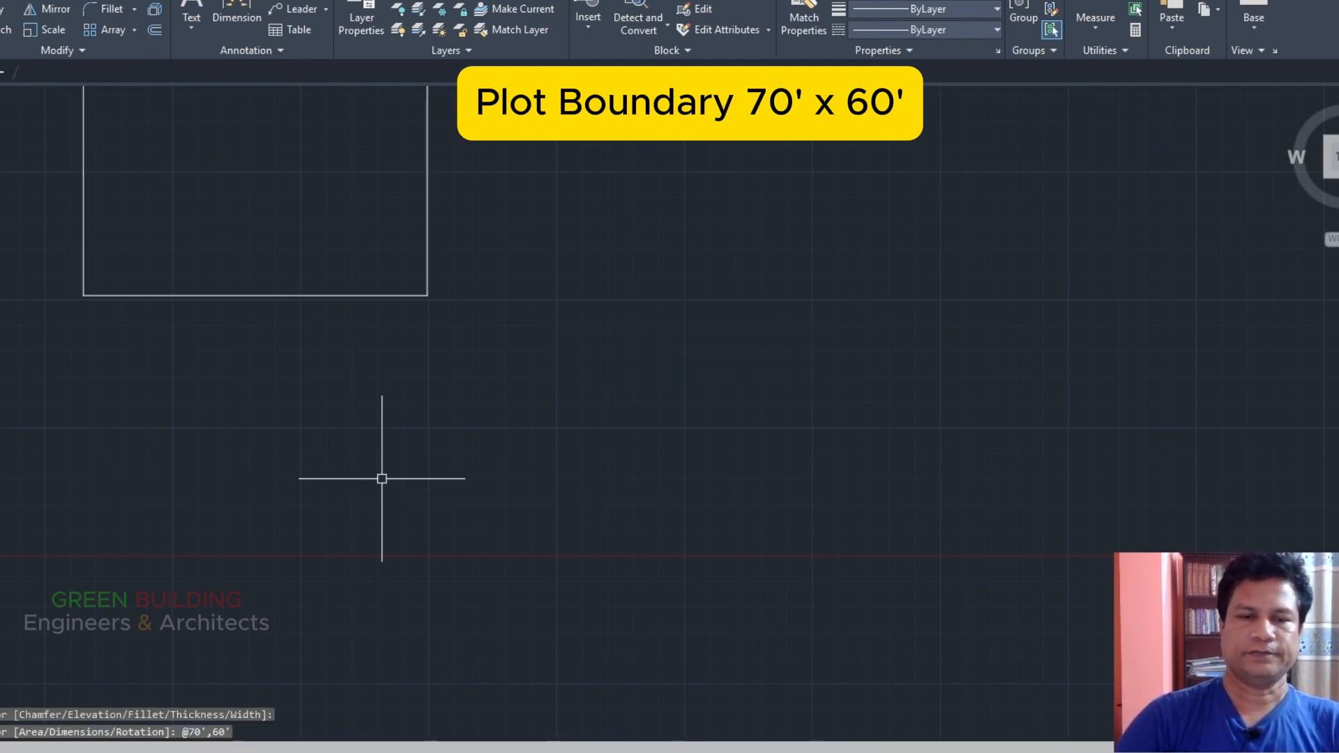
# Add a linear dimension above the upper edge of the plot boundary, measured from corner to corner.
pyautogui.scroll(-2, 186, 613)
pyautogui.scroll(2, 165, 300)
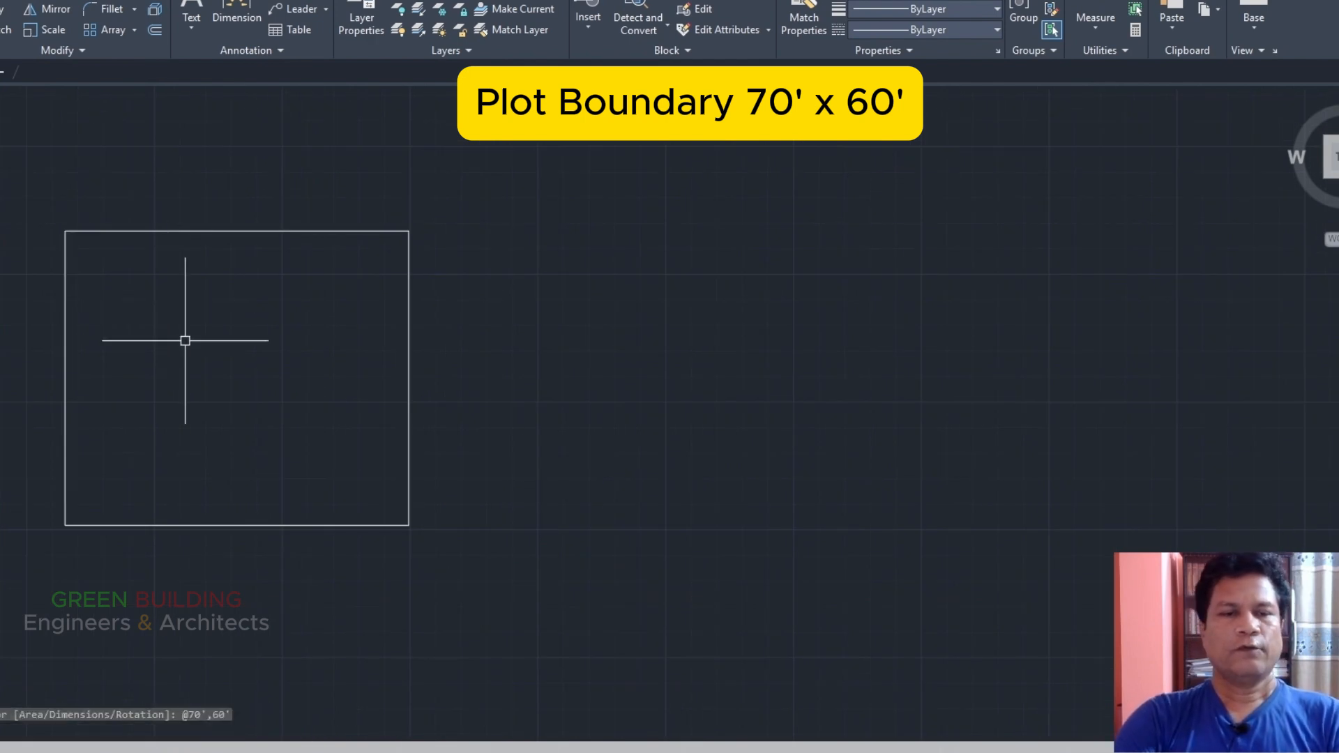
pyautogui.write('DLi')
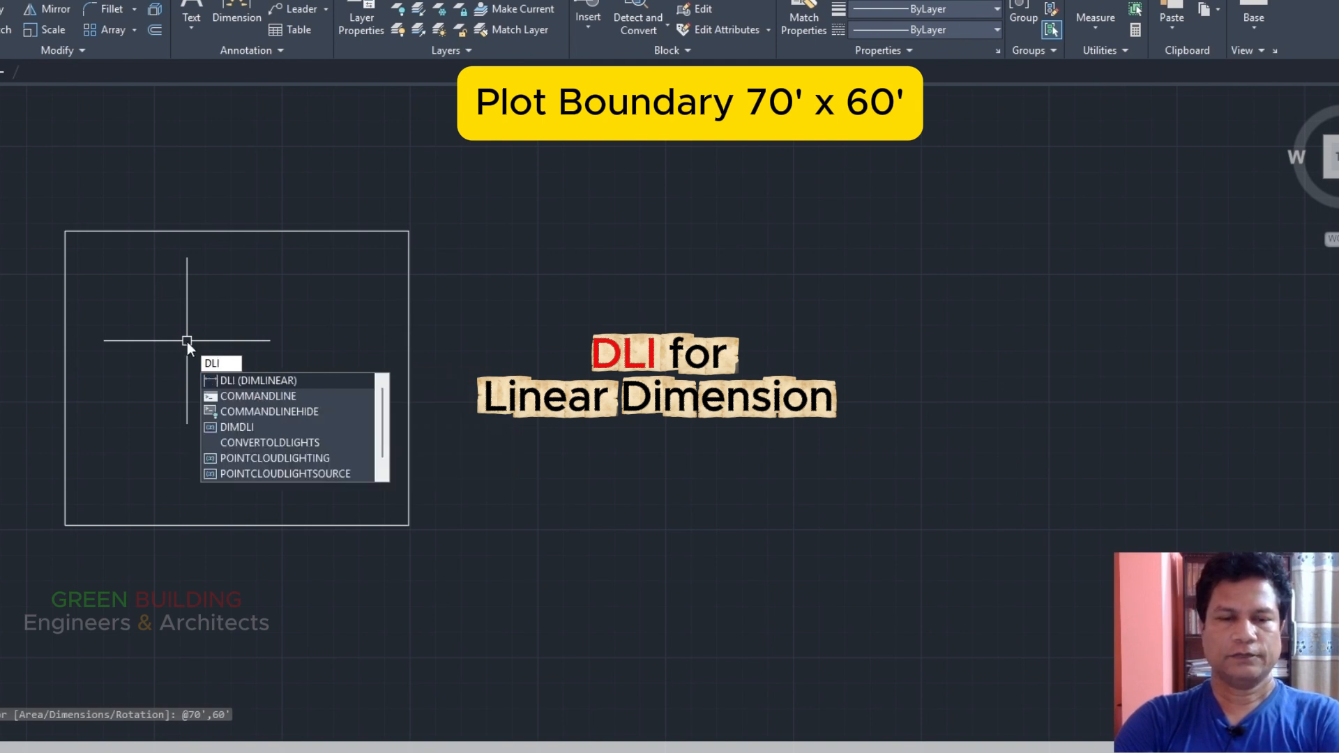
pyautogui.press('Return')
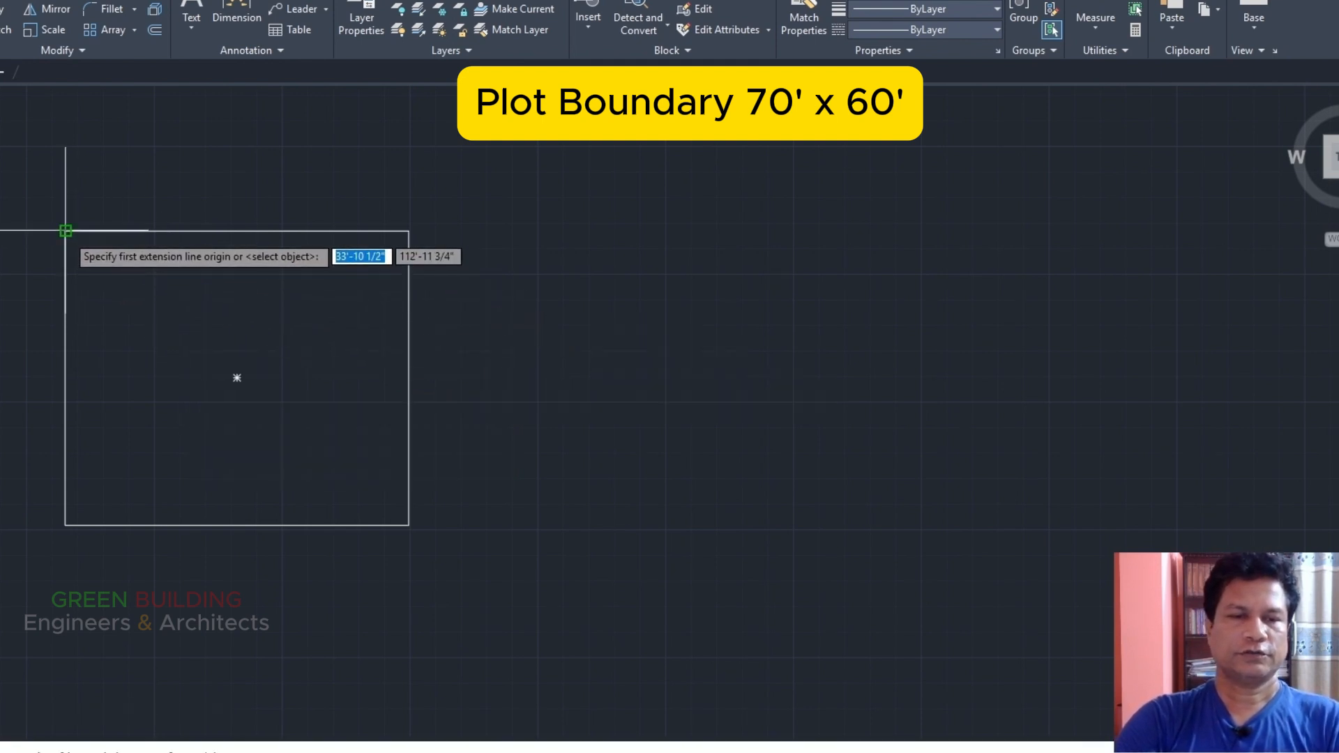
pyautogui.click(66, 230)
pyautogui.click(409, 231)
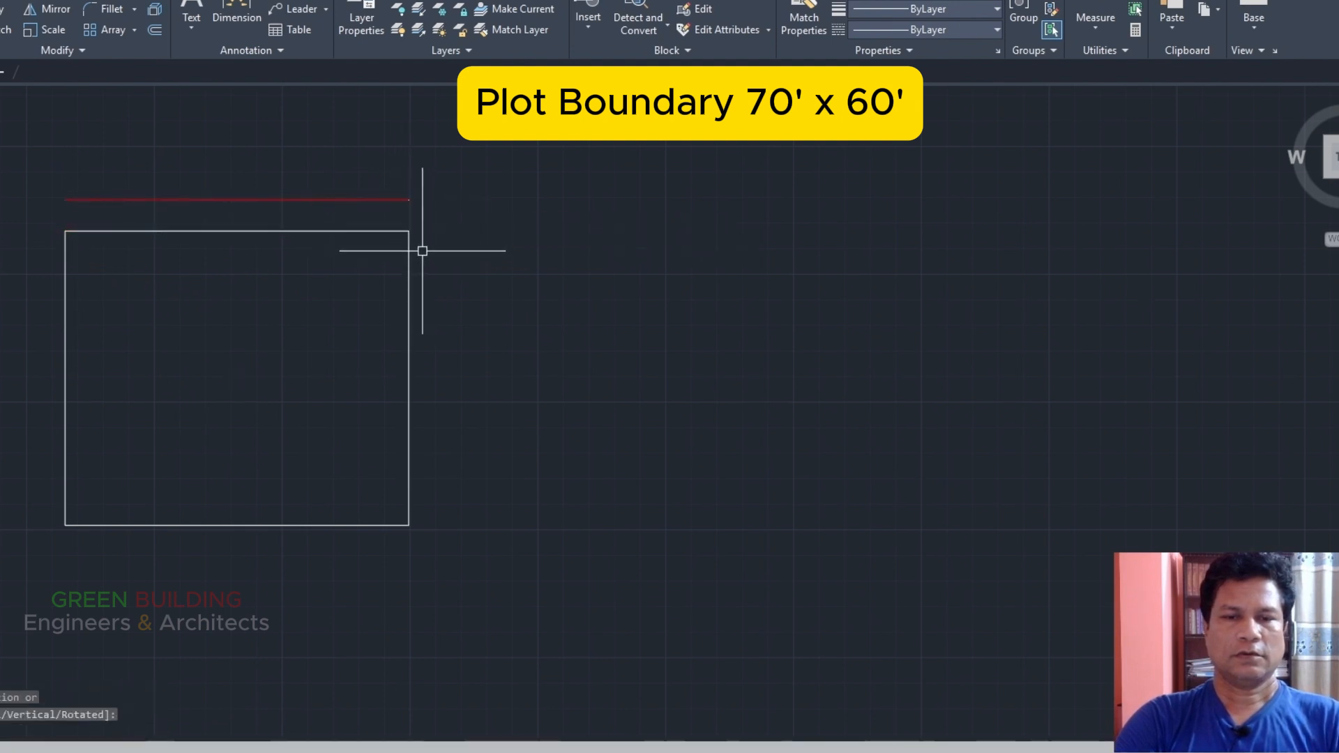
# Add a vertical linear dimension beside the right edge of the plot boundary and inspect its text.
pyautogui.press('Return')
pyautogui.click(408, 231)
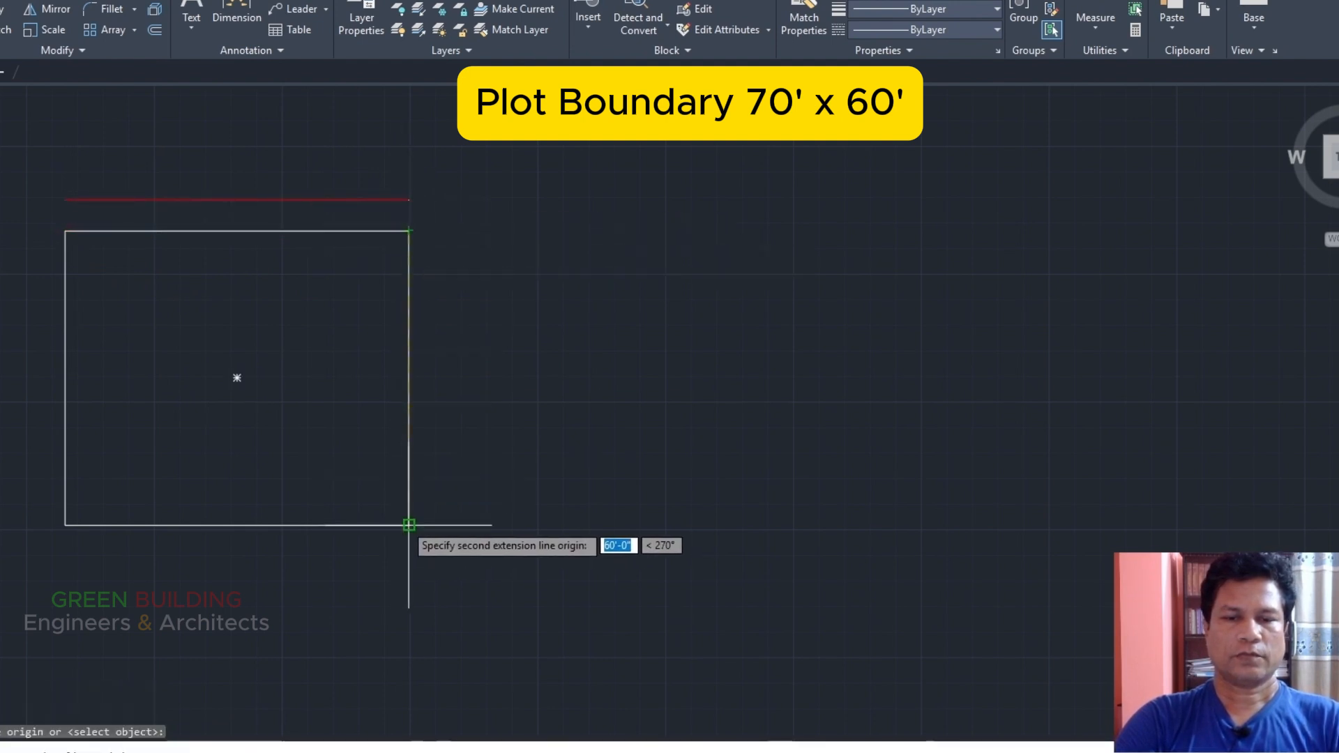
pyautogui.click(408, 524)
pyautogui.scroll(2, 468, 394)
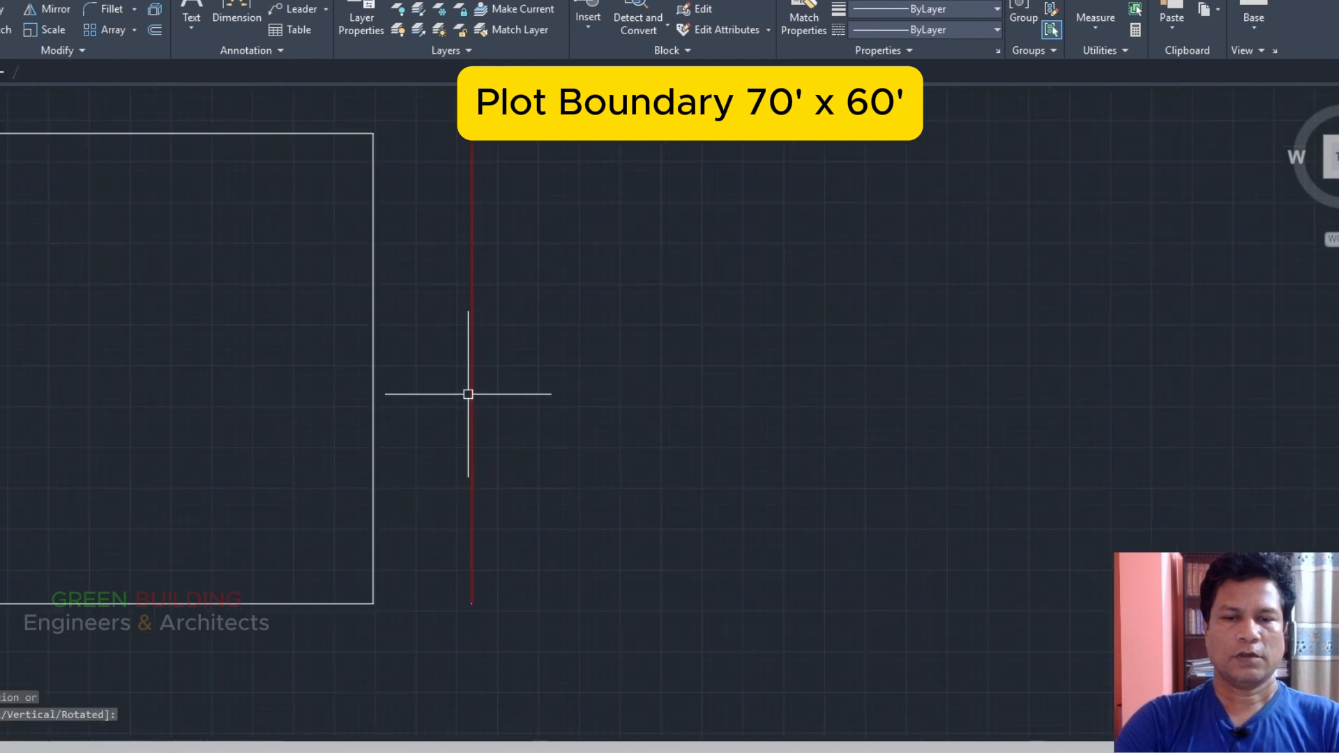
pyautogui.scroll(8, 468, 394)
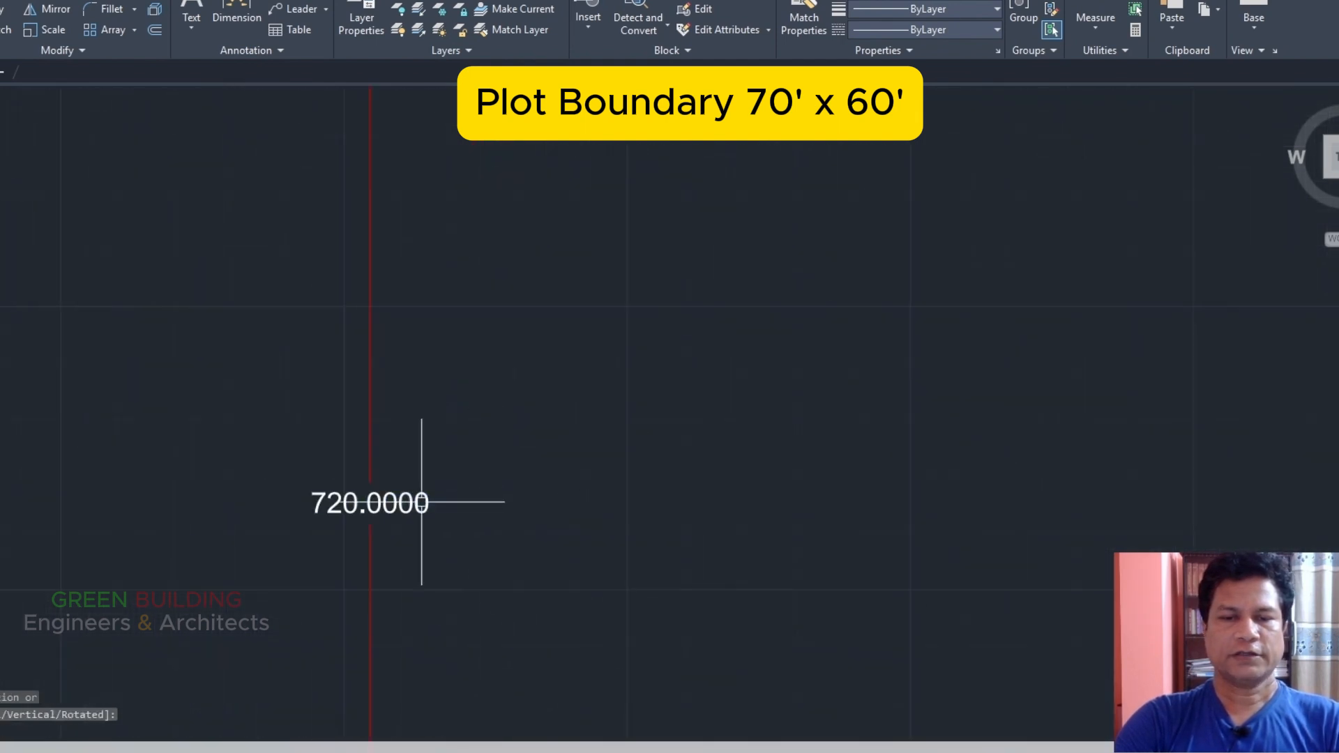
pyautogui.click(421, 502)
# Set the first and second arrowheads of the Standard dimension style to Architectural tick.
pyautogui.scroll(-10, 422, 502)
pyautogui.write('D')
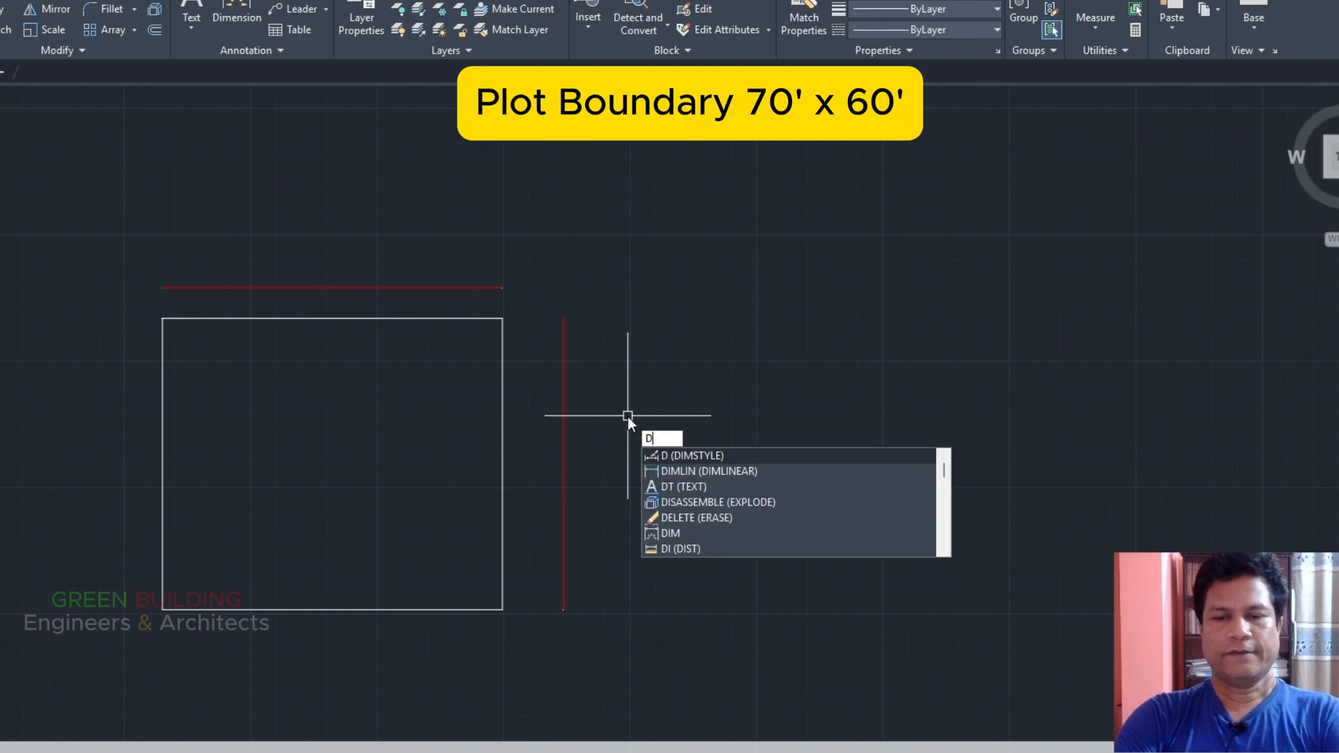
pyautogui.press('Return')
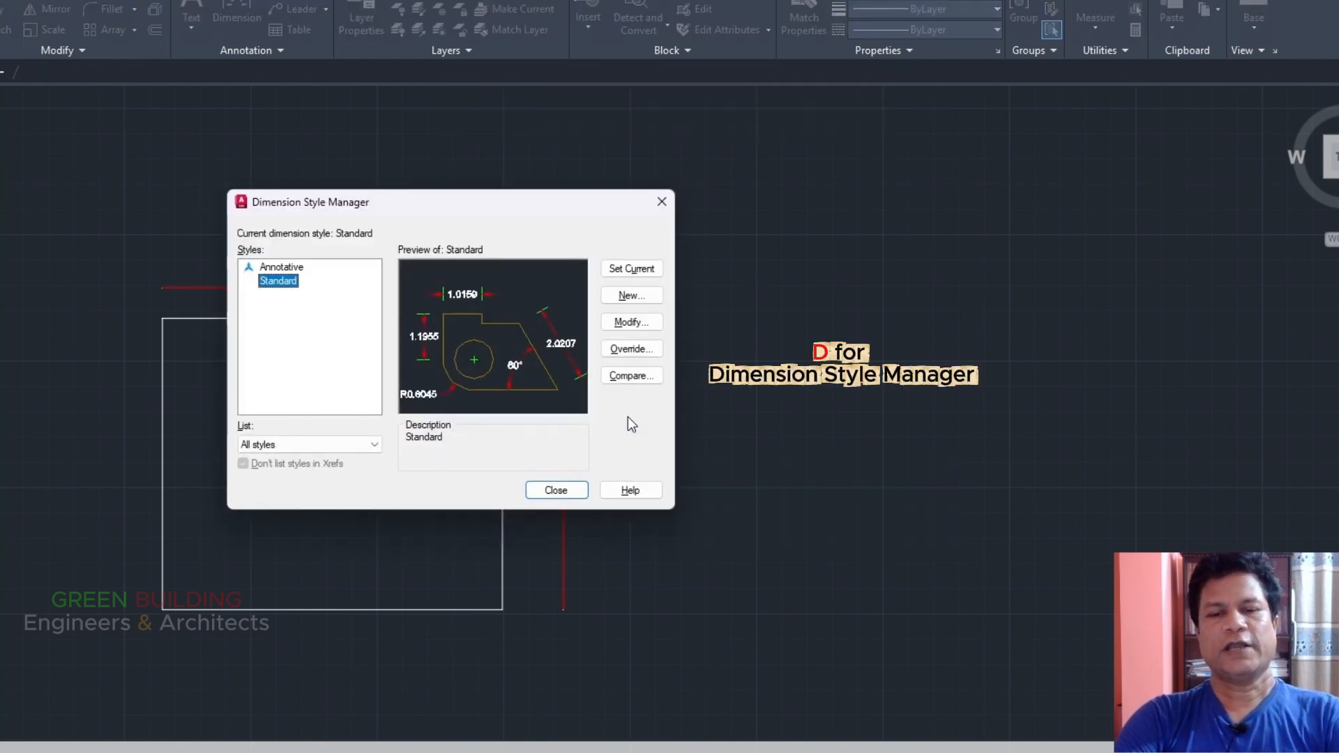
pyautogui.click(636, 321)
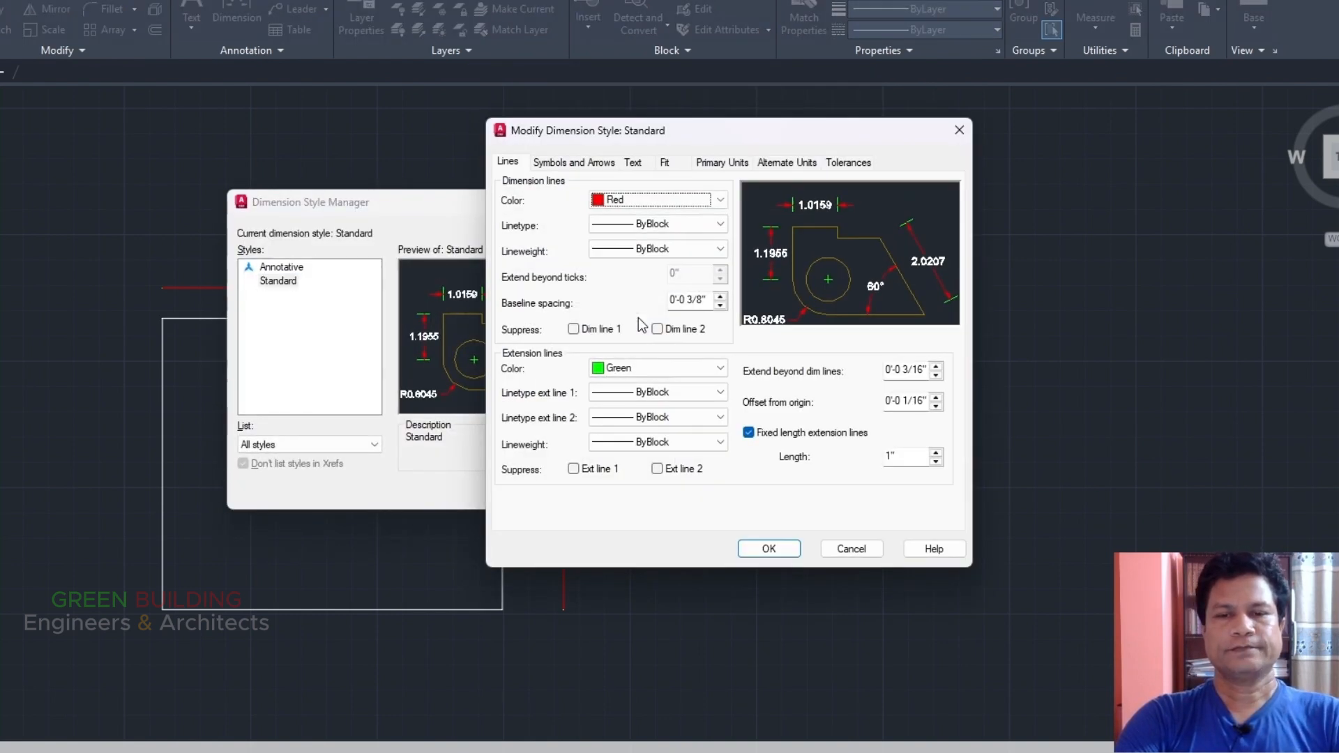
pyautogui.click(562, 163)
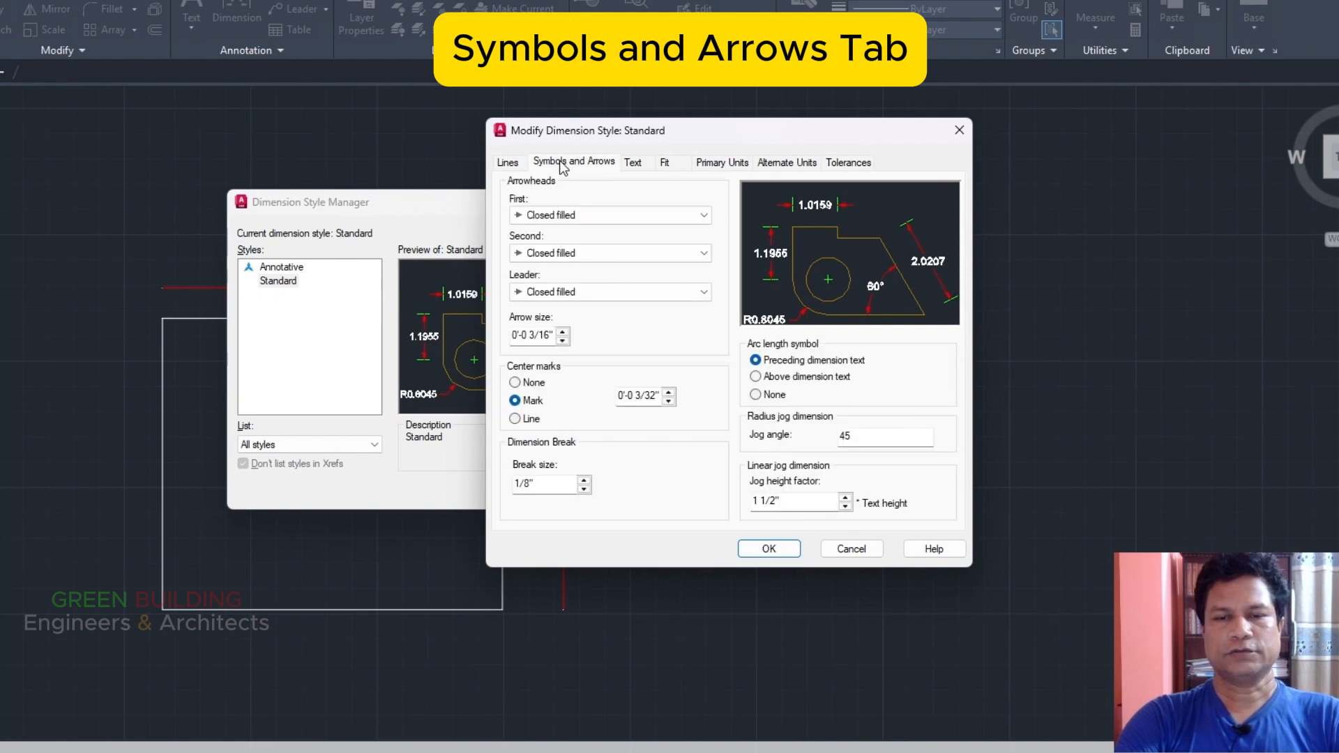
pyautogui.click(705, 215)
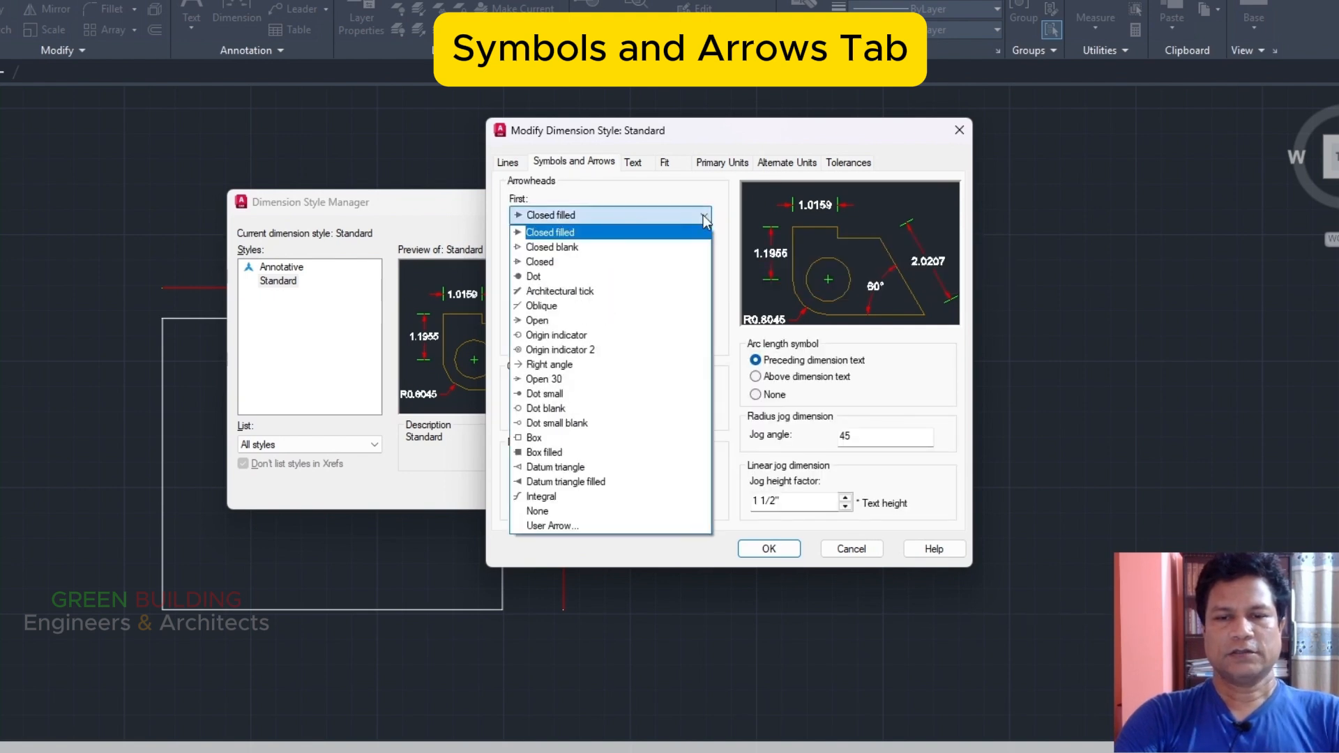
pyautogui.click(599, 292)
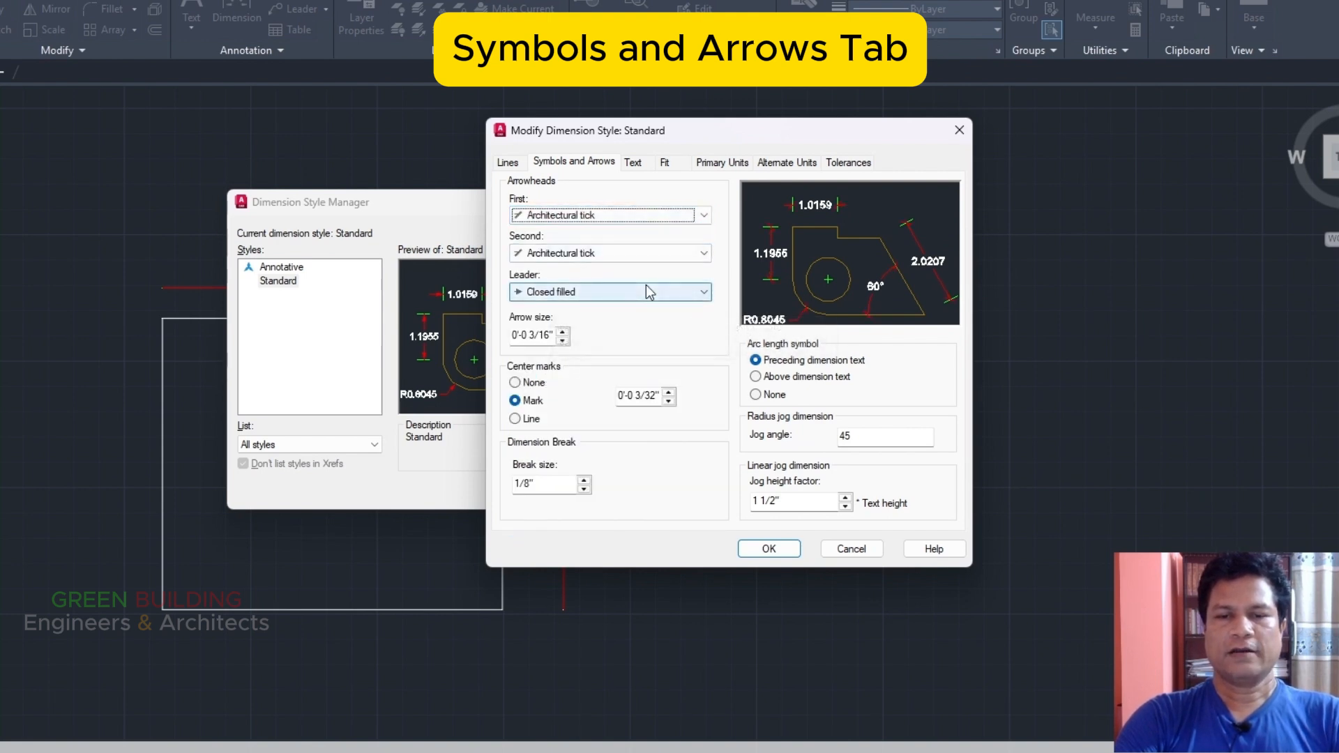
# Set the Standard dimension style's arrow size to 3", save the changes and make it the current style.
pyautogui.doubleClick(549, 339)
pyautogui.write('3')
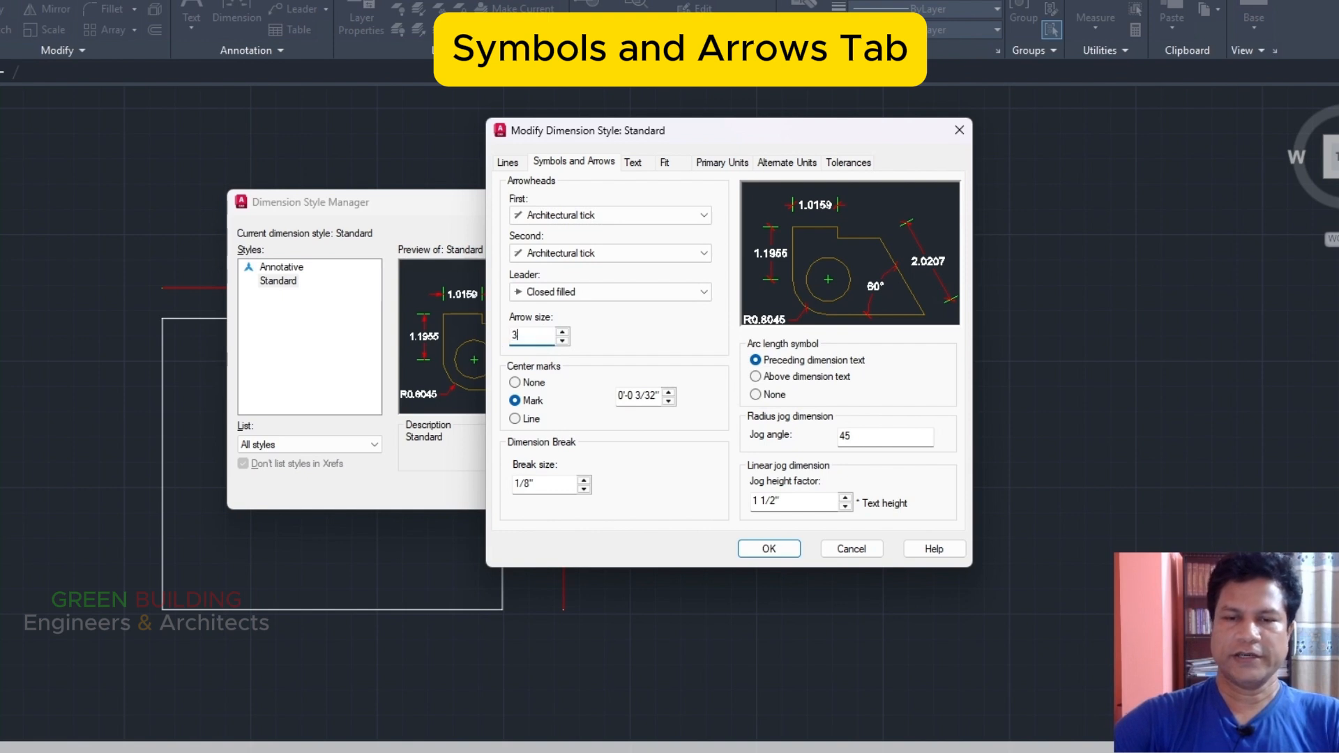
pyautogui.write('"')
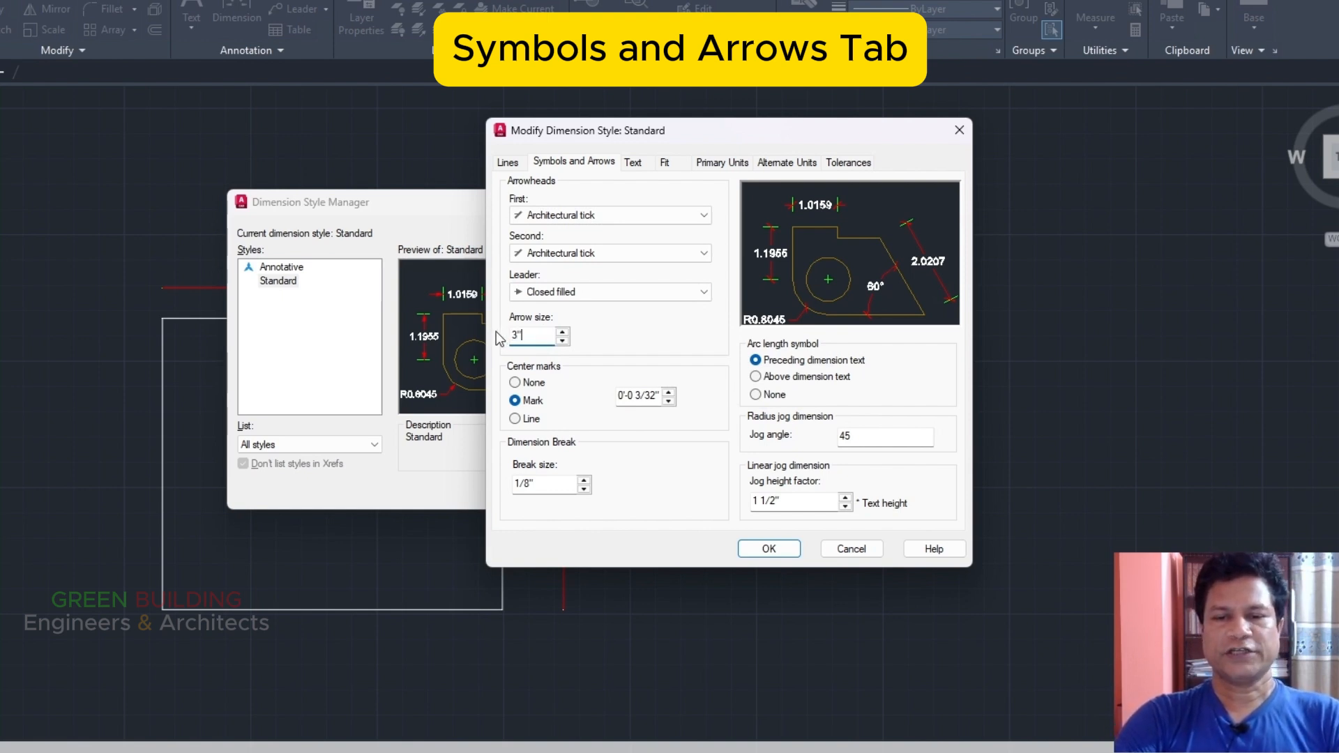
pyautogui.click(770, 549)
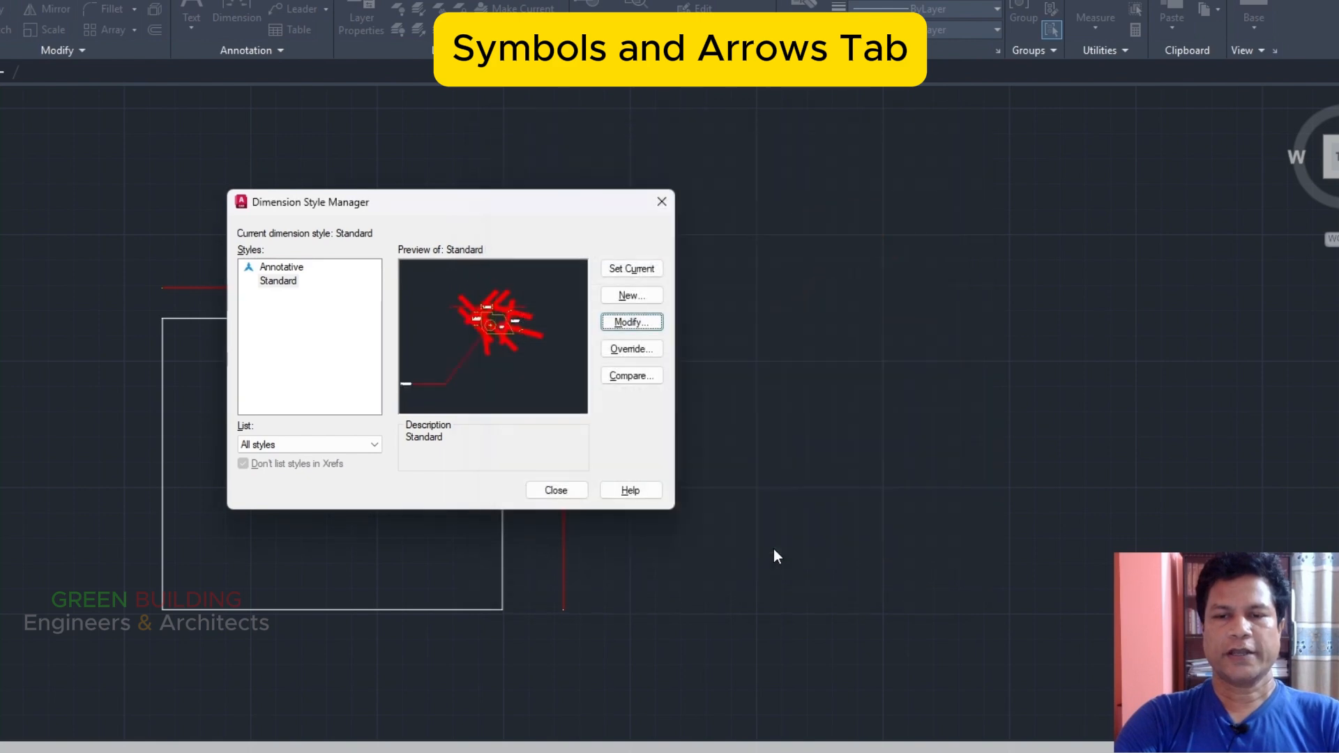
pyautogui.click(626, 271)
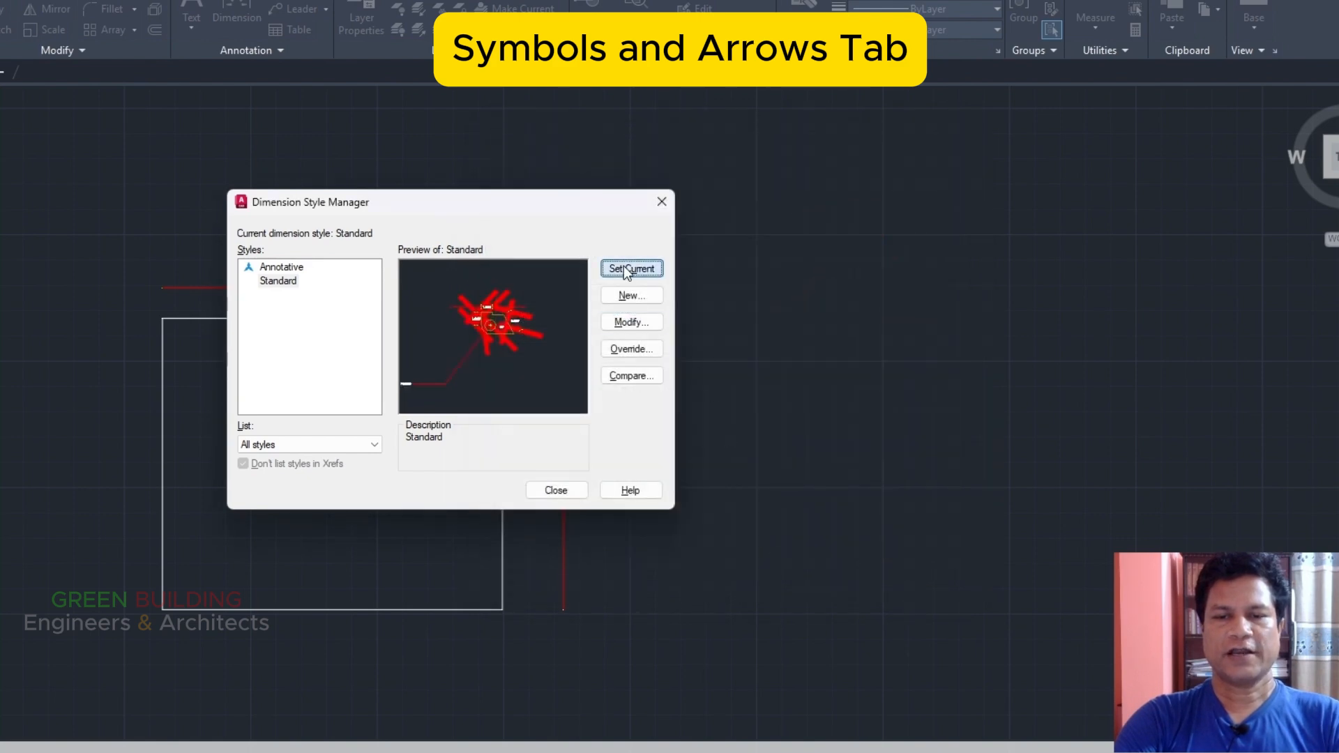
pyautogui.click(556, 490)
# Set the Standard dimension style's text color to Green and its text height to 9".
pyautogui.scroll(2, 560, 485)
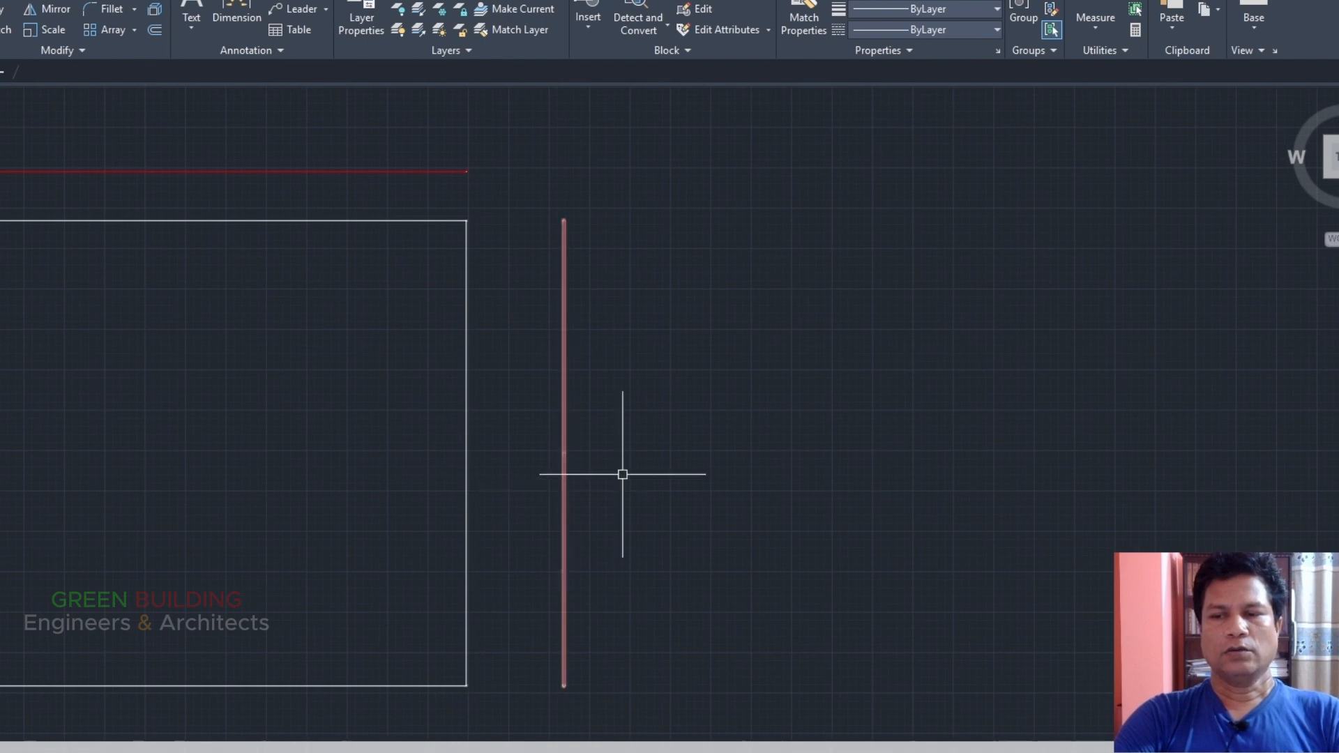
pyautogui.scroll(-2, 660, 471)
pyautogui.write('d')
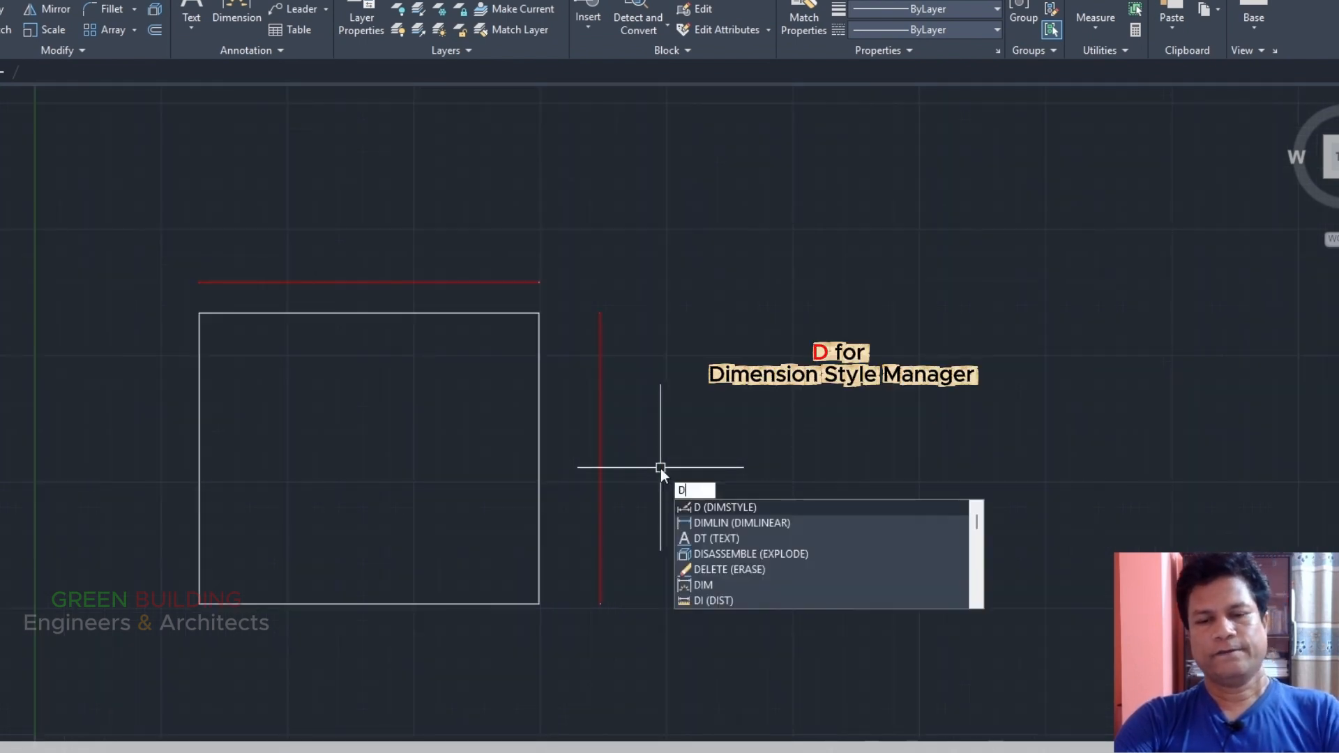
pyautogui.press('Return')
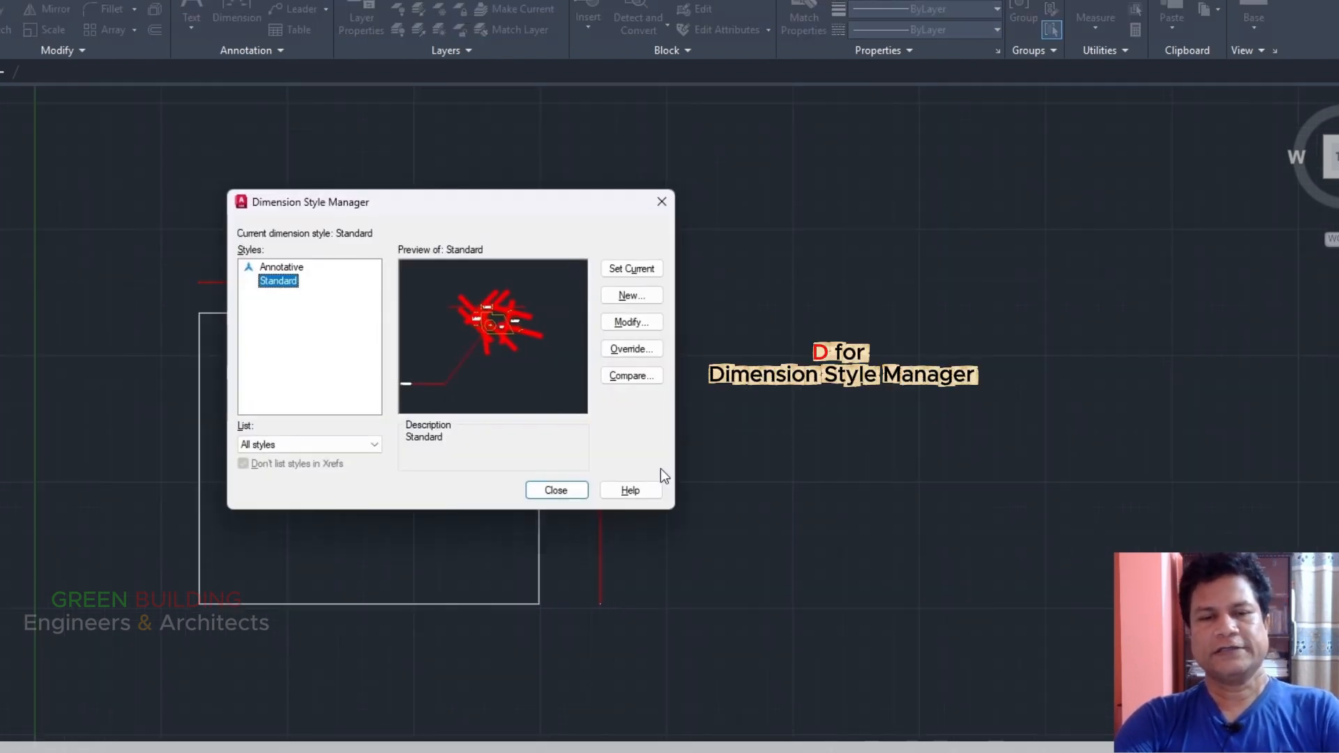
pyautogui.click(632, 322)
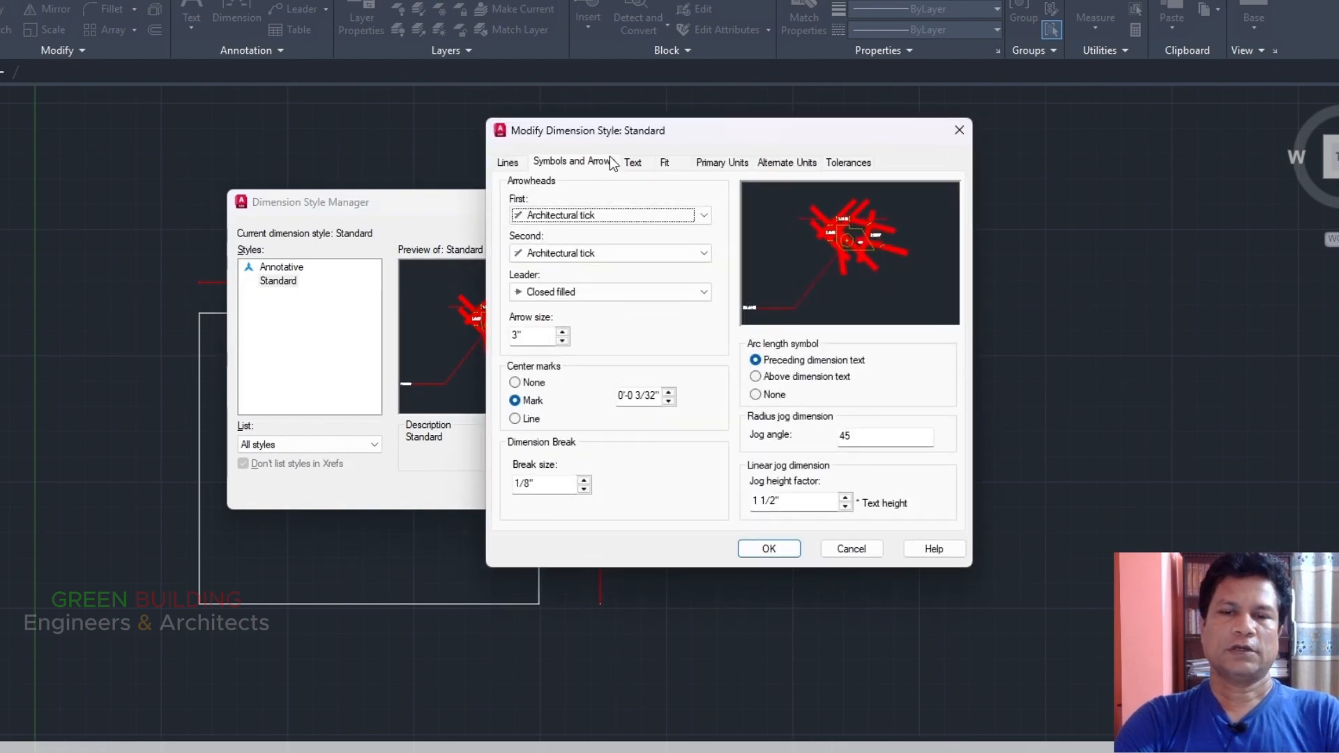
pyautogui.click(633, 164)
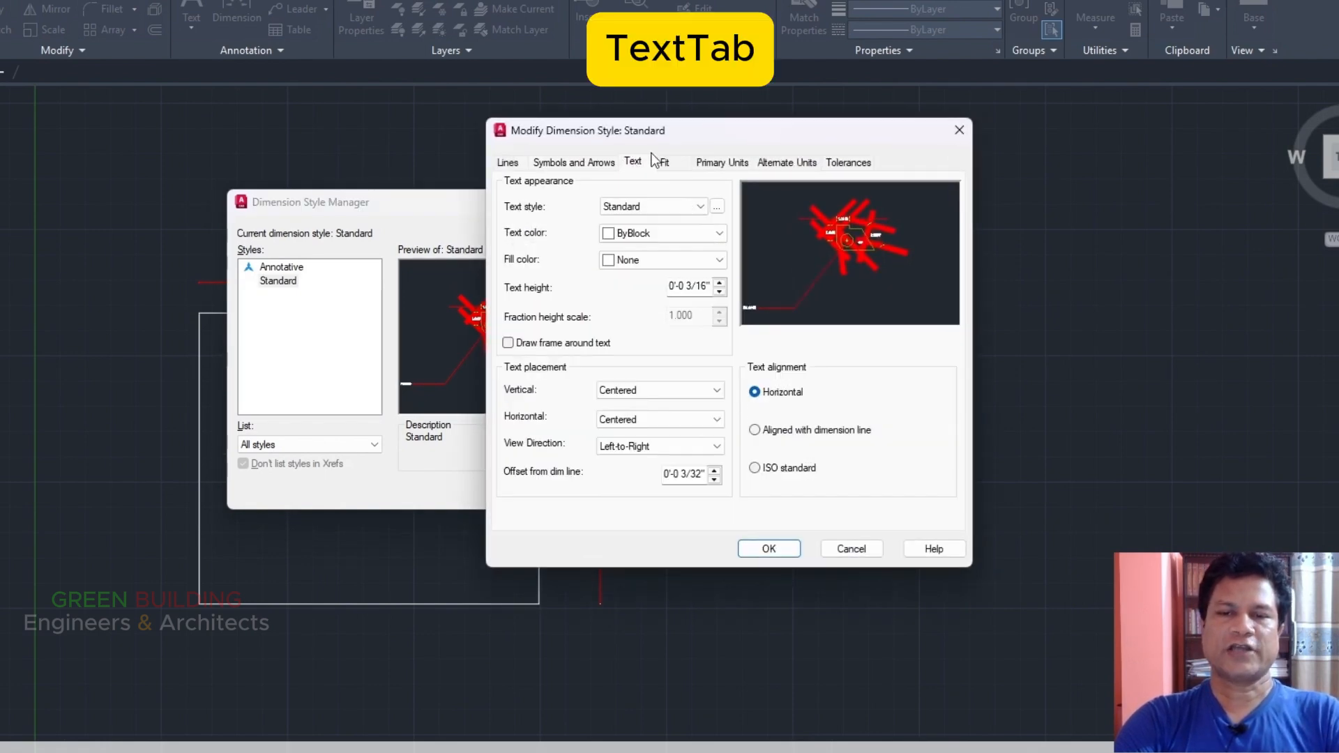
pyautogui.moveTo(700, 130); pyautogui.dragTo(625, 120)
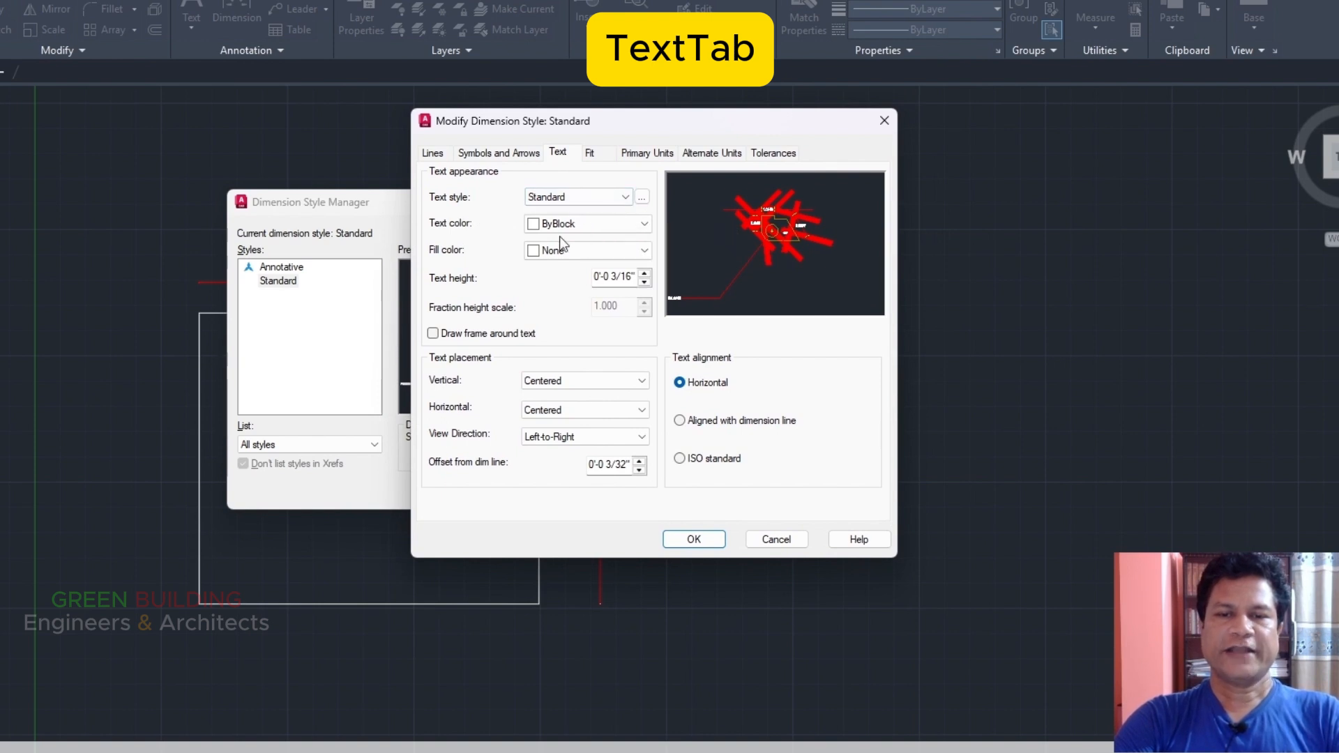
pyautogui.click(644, 224)
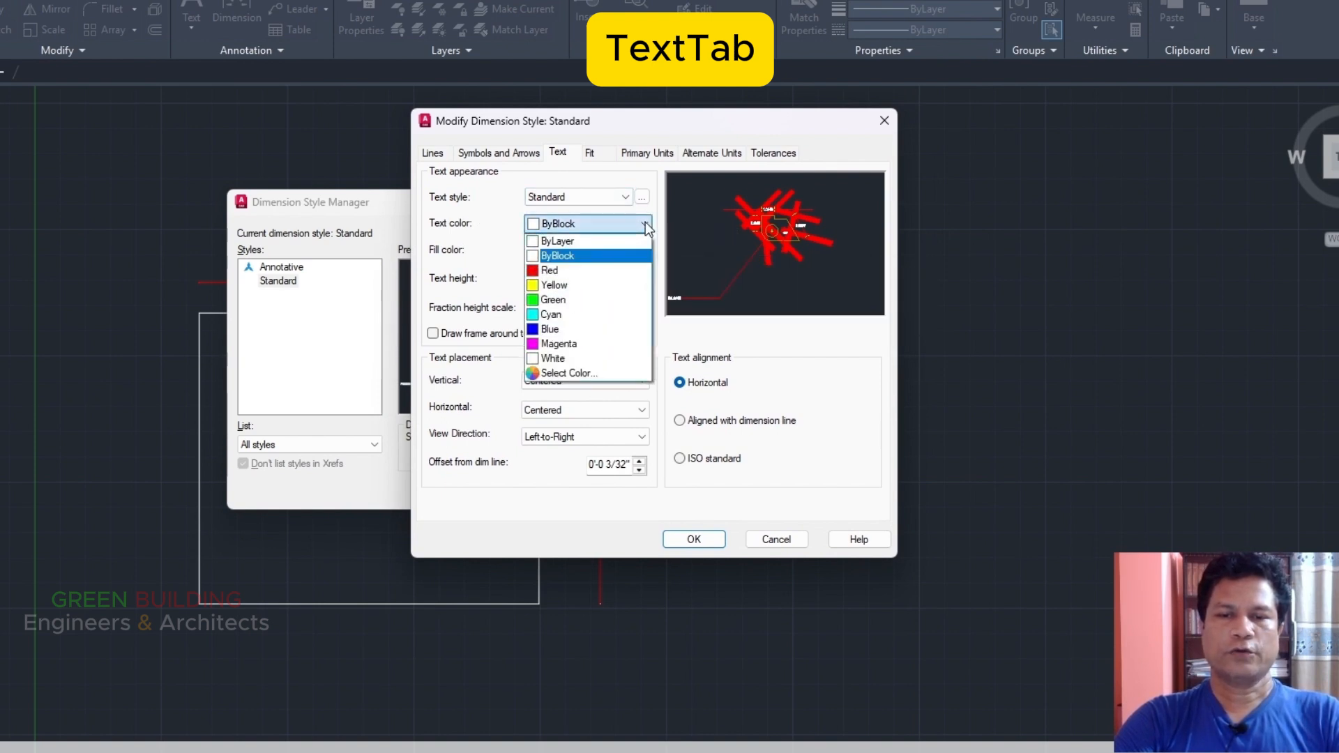
pyautogui.click(565, 301)
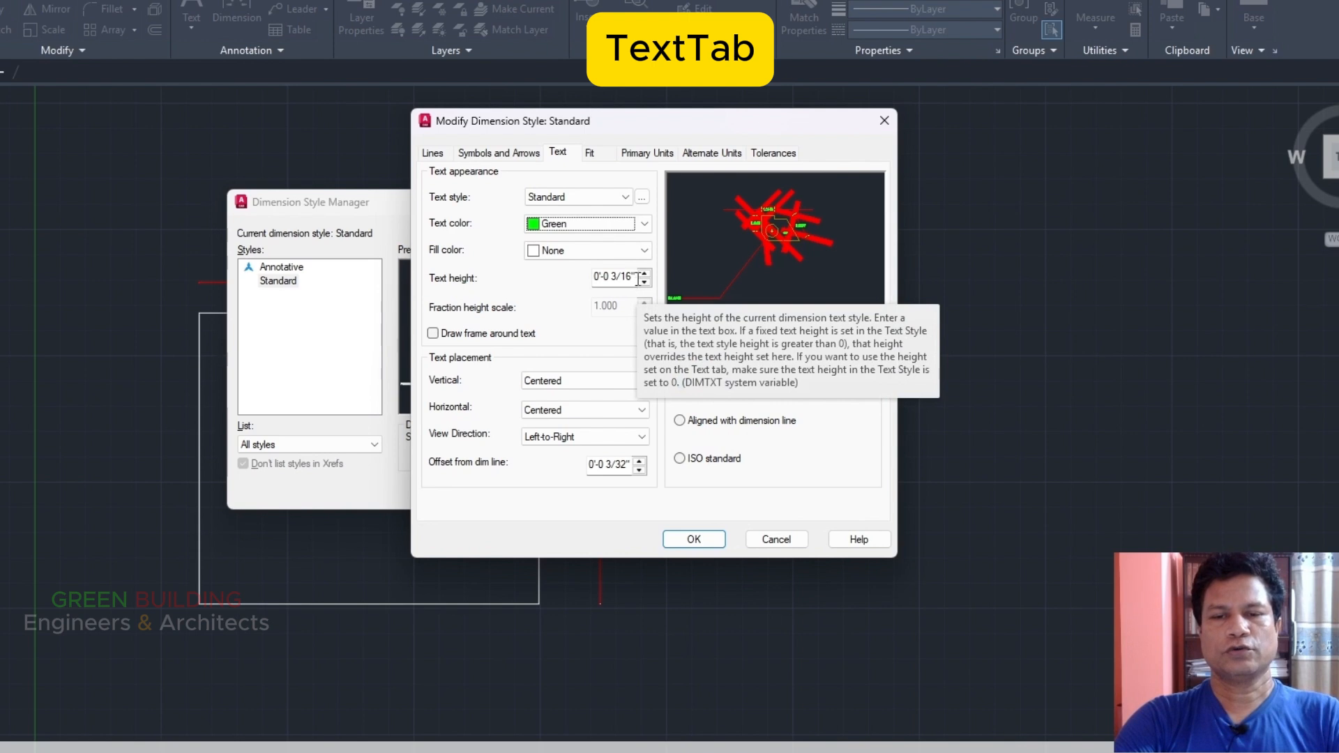
pyautogui.moveTo(639, 279); pyautogui.dragTo(576, 281)
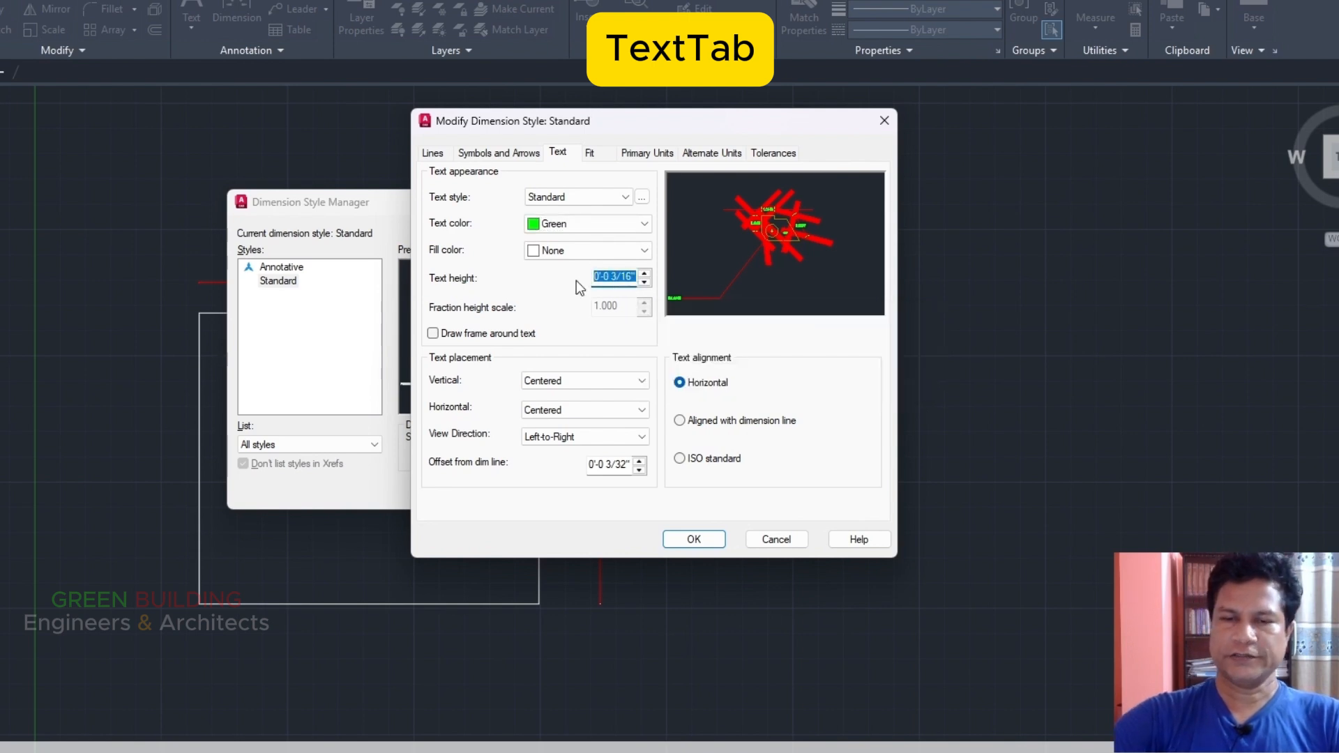
pyautogui.write('9"')
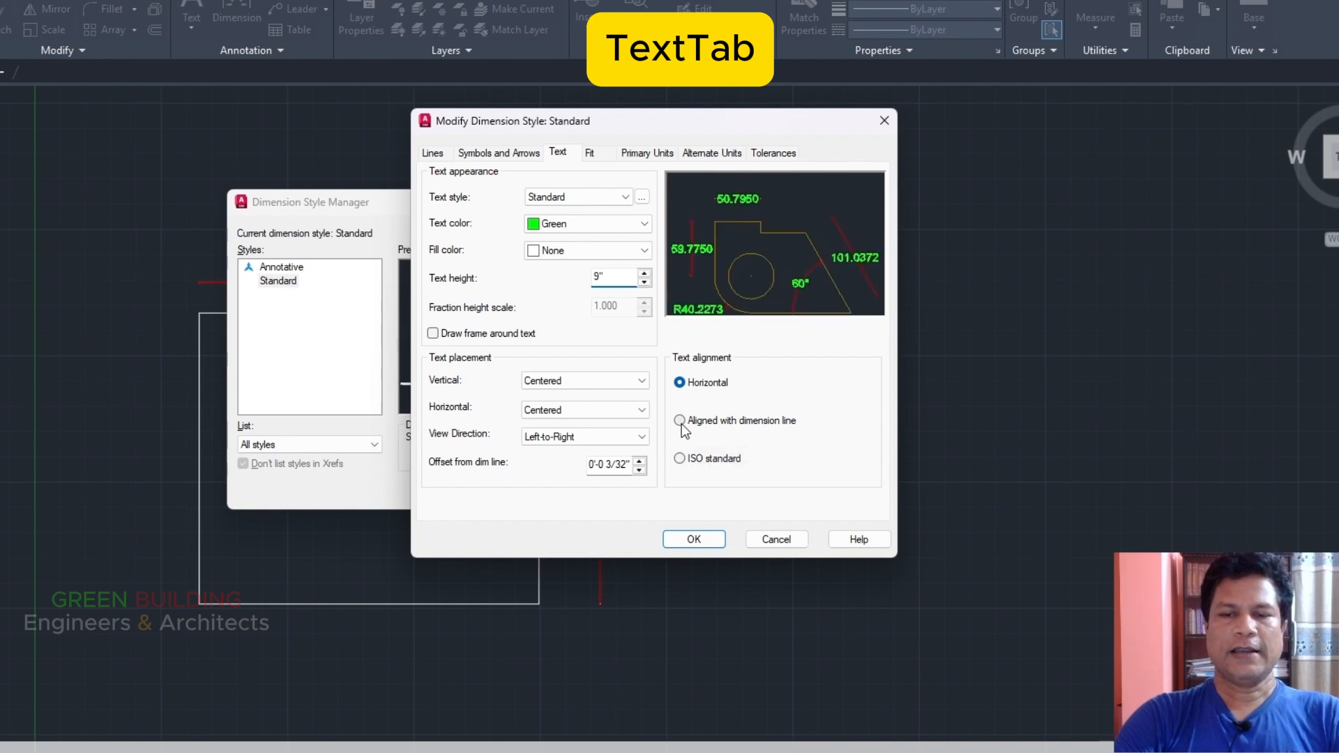
# Align the dimension text with the dimension line, keep its vertical and horizontal placement Centered, and save the style.
pyautogui.click(679, 420)
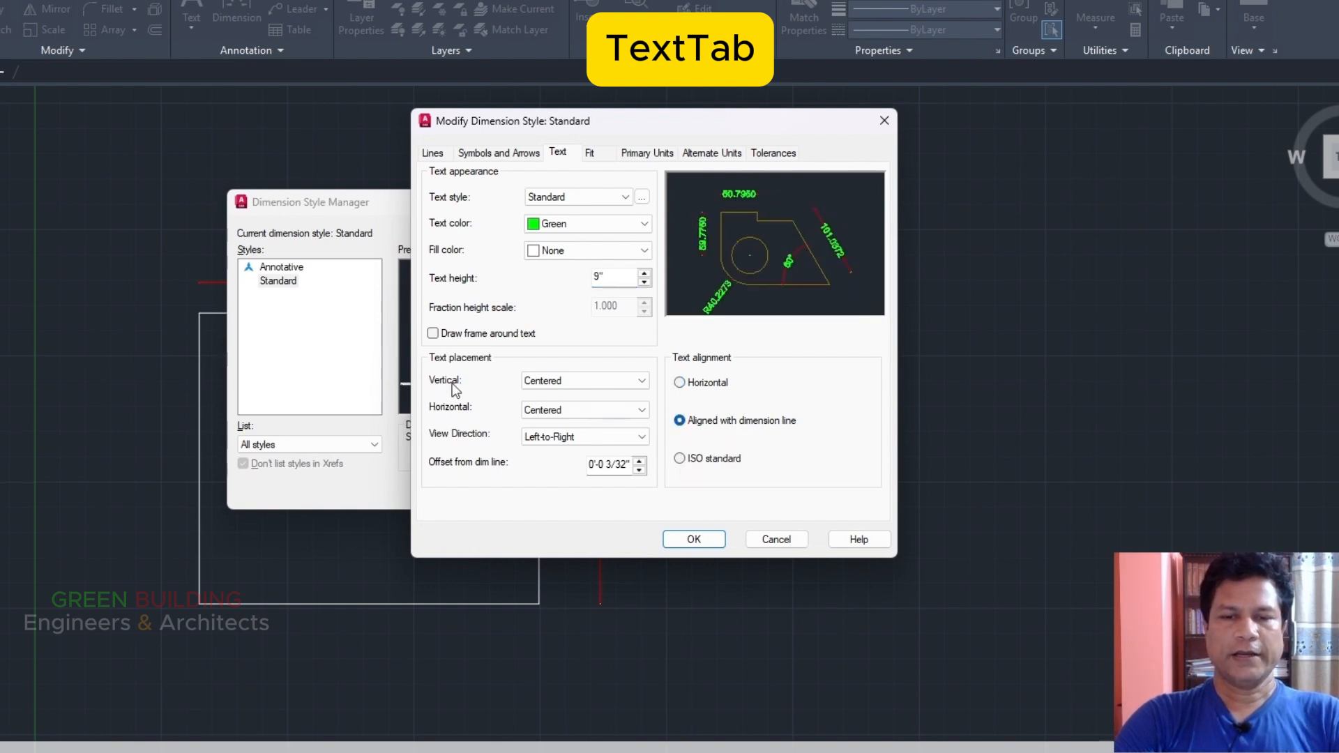
pyautogui.click(639, 381)
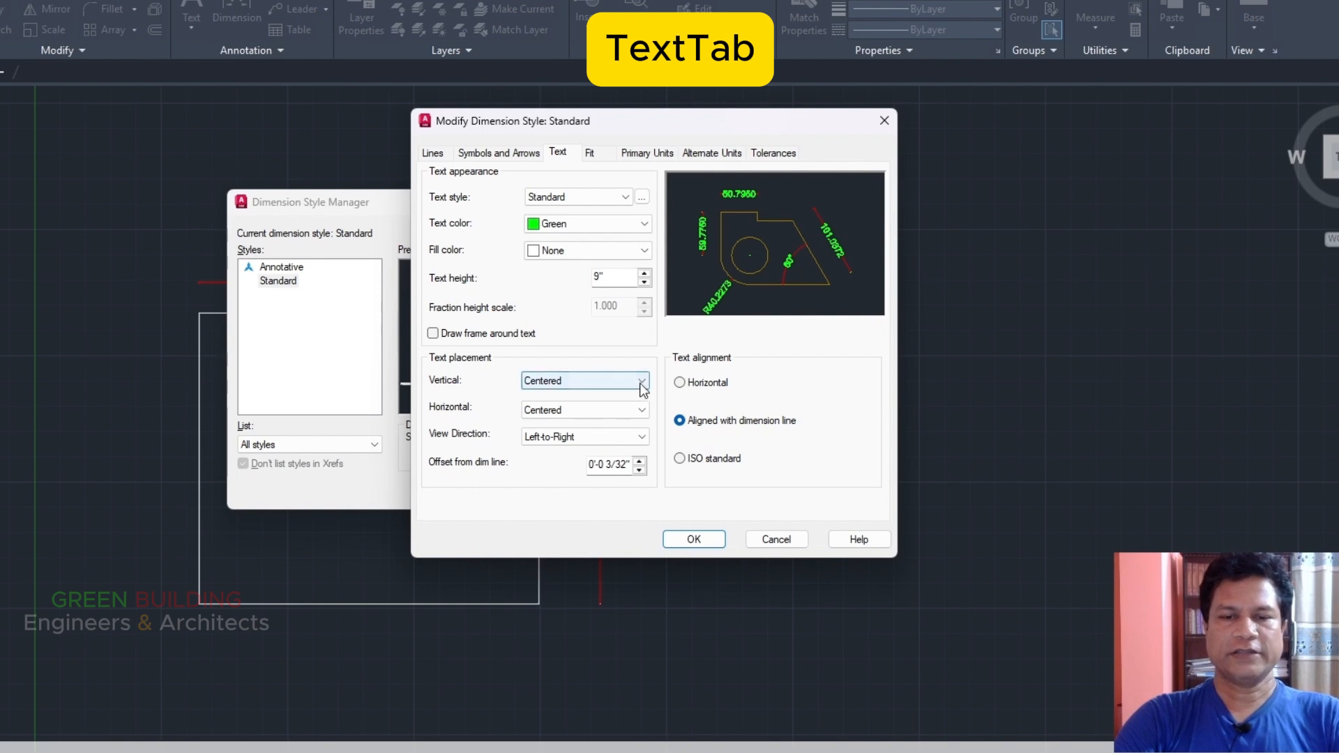
pyautogui.click(639, 412)
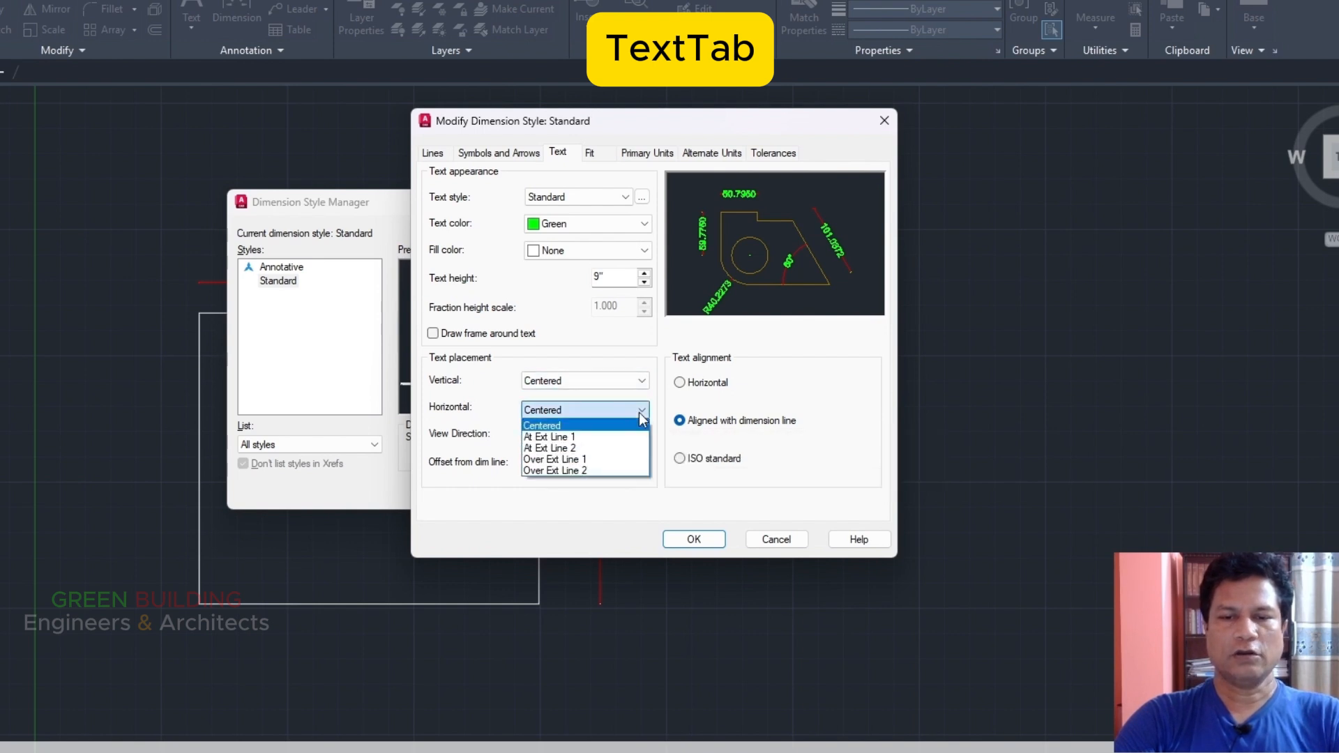
pyautogui.click(640, 412)
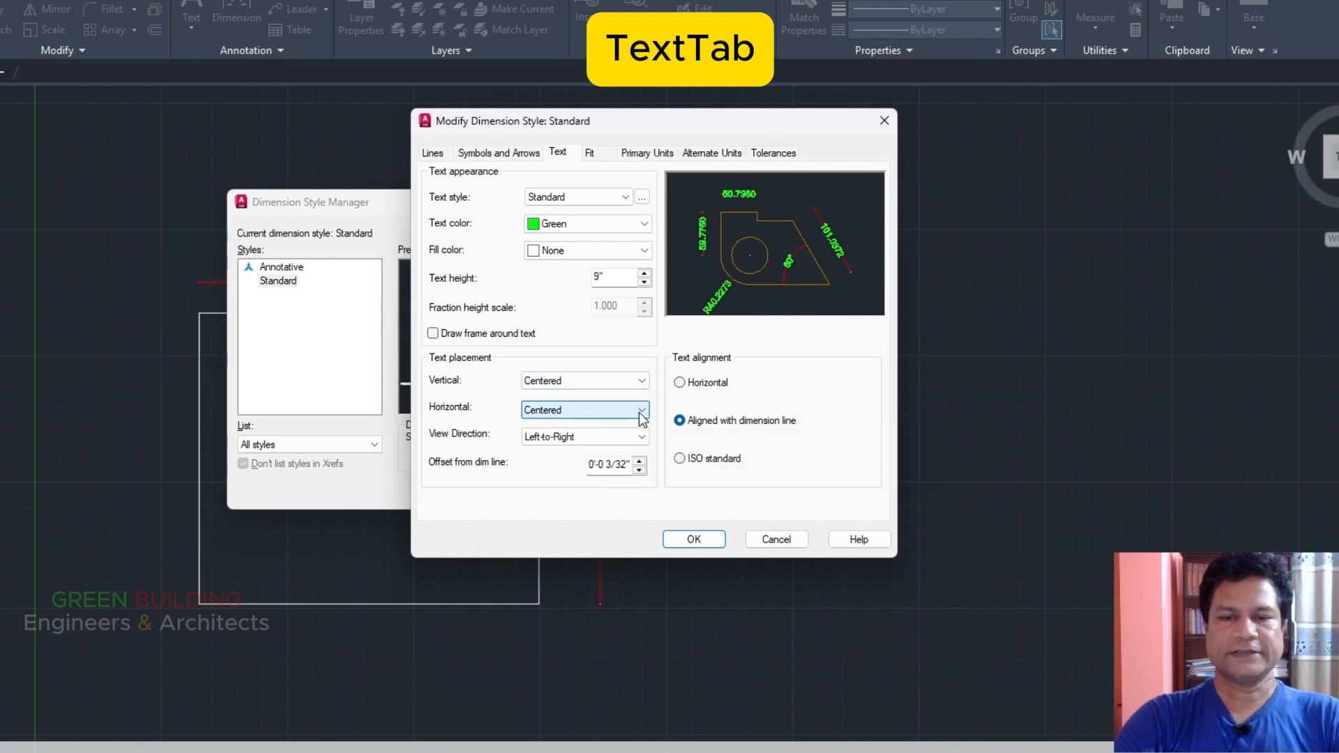
pyautogui.click(693, 537)
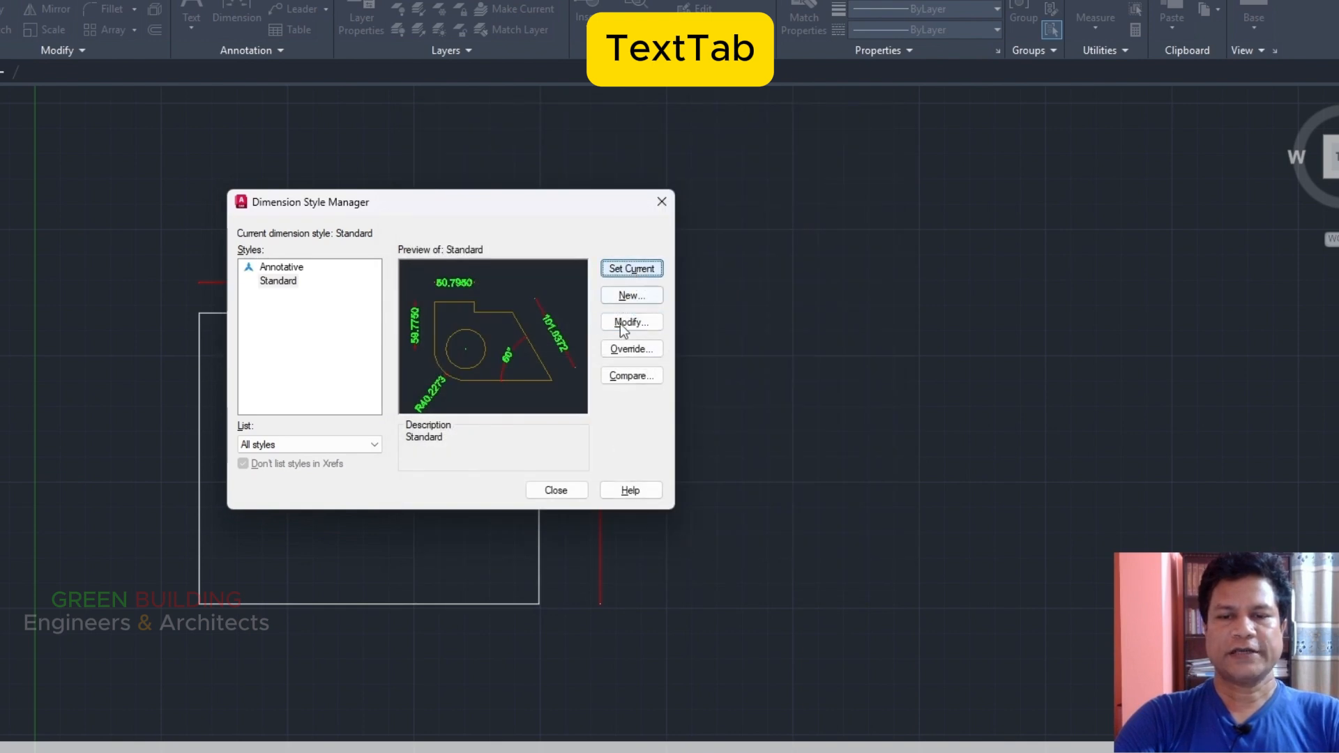
pyautogui.click(557, 491)
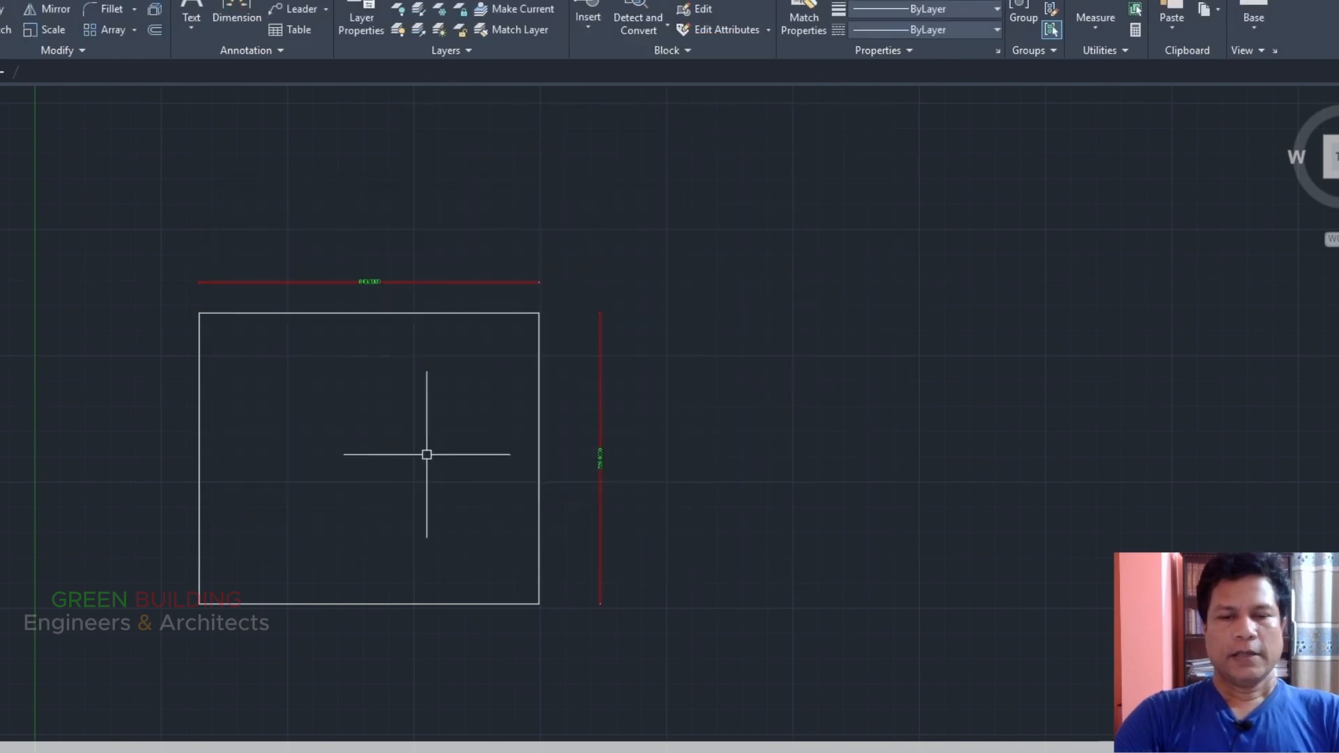
# Set the Standard dimension style's primary units to Architectural with a precision of 0'-0 1/8" and save the changes.
pyautogui.write('D')
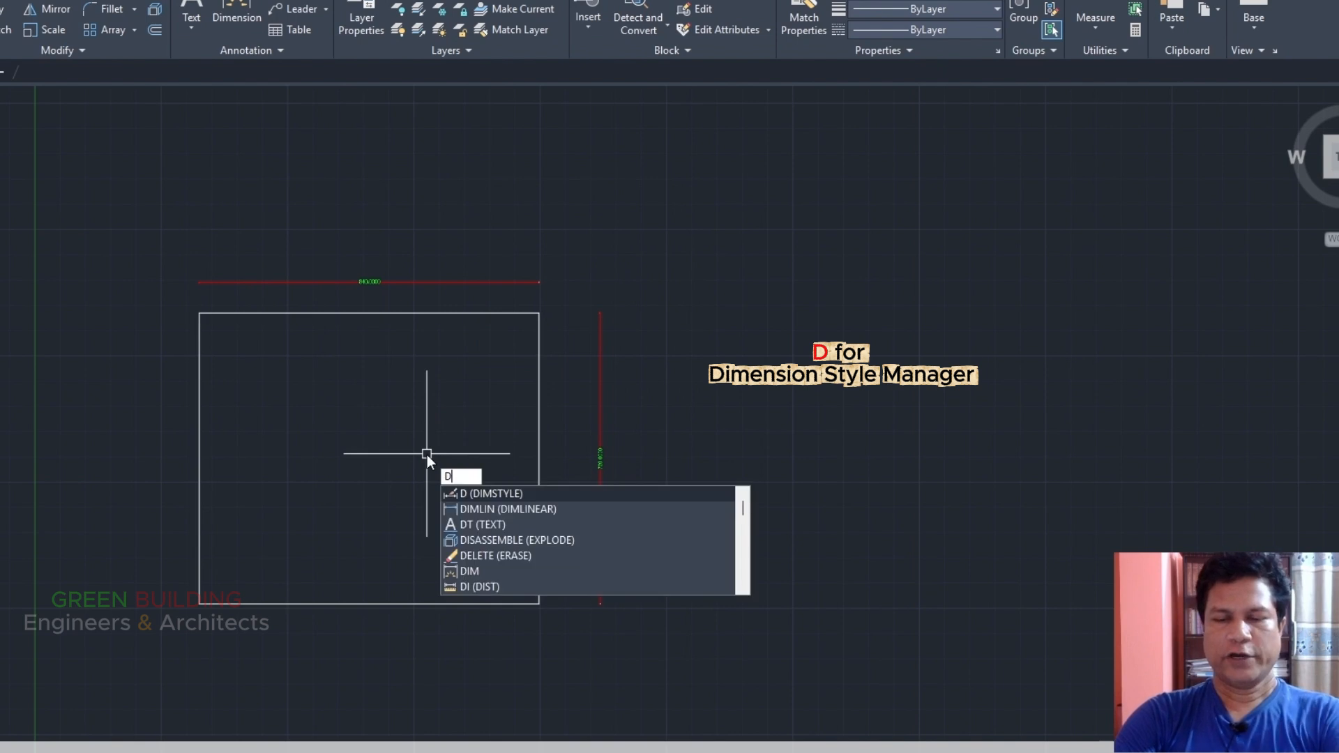
pyautogui.press('Return')
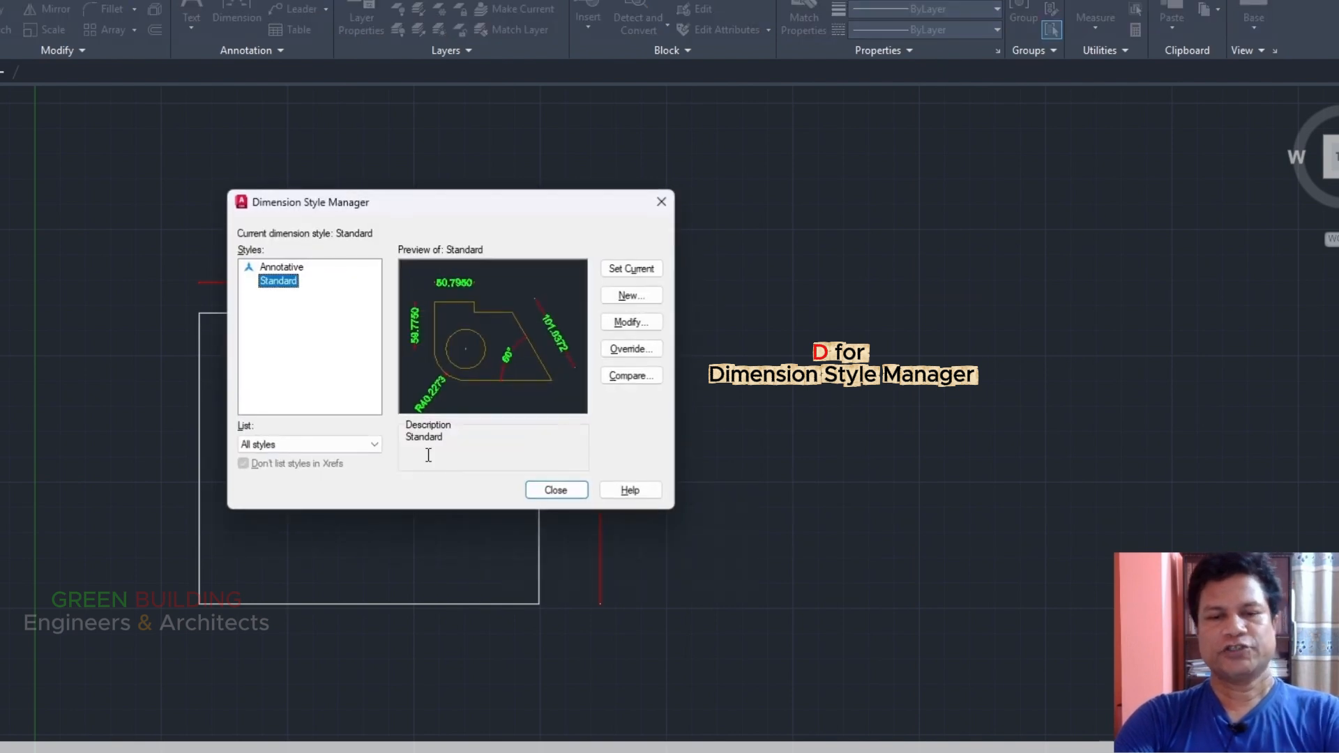
pyautogui.click(628, 322)
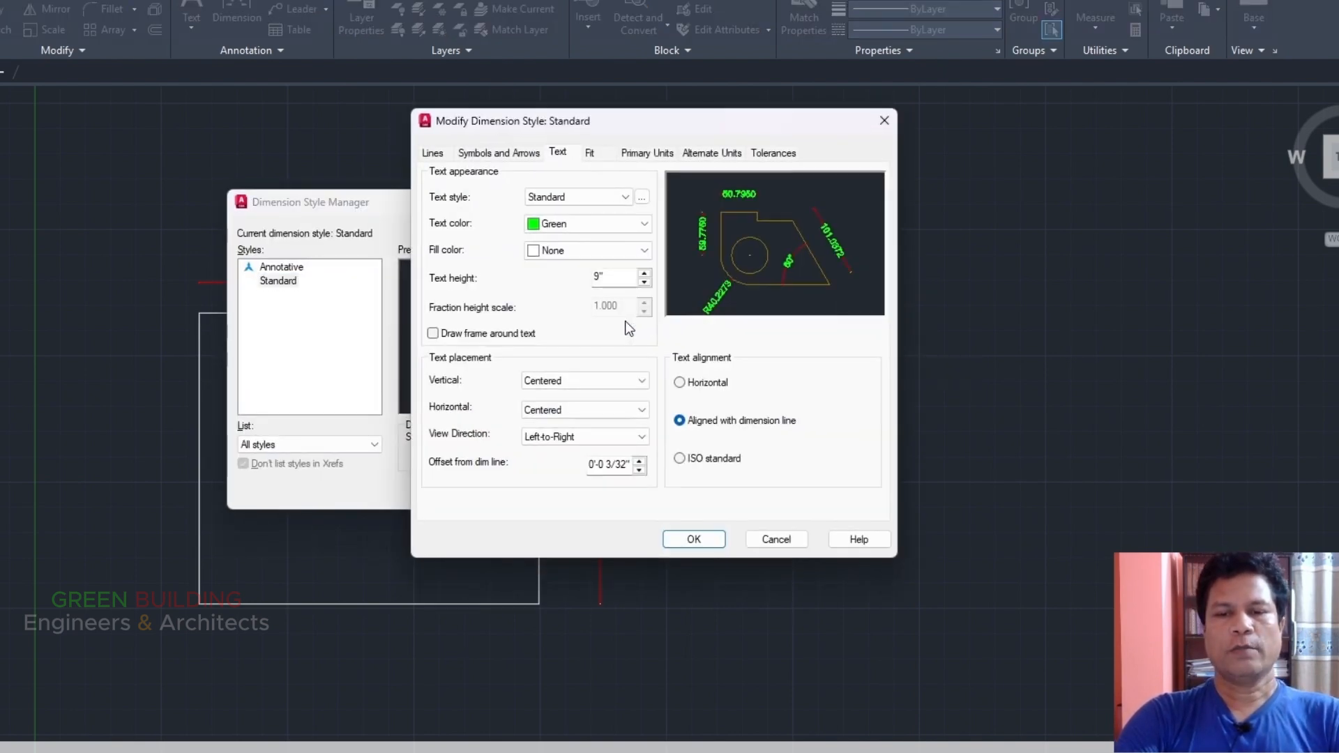
pyautogui.click(647, 154)
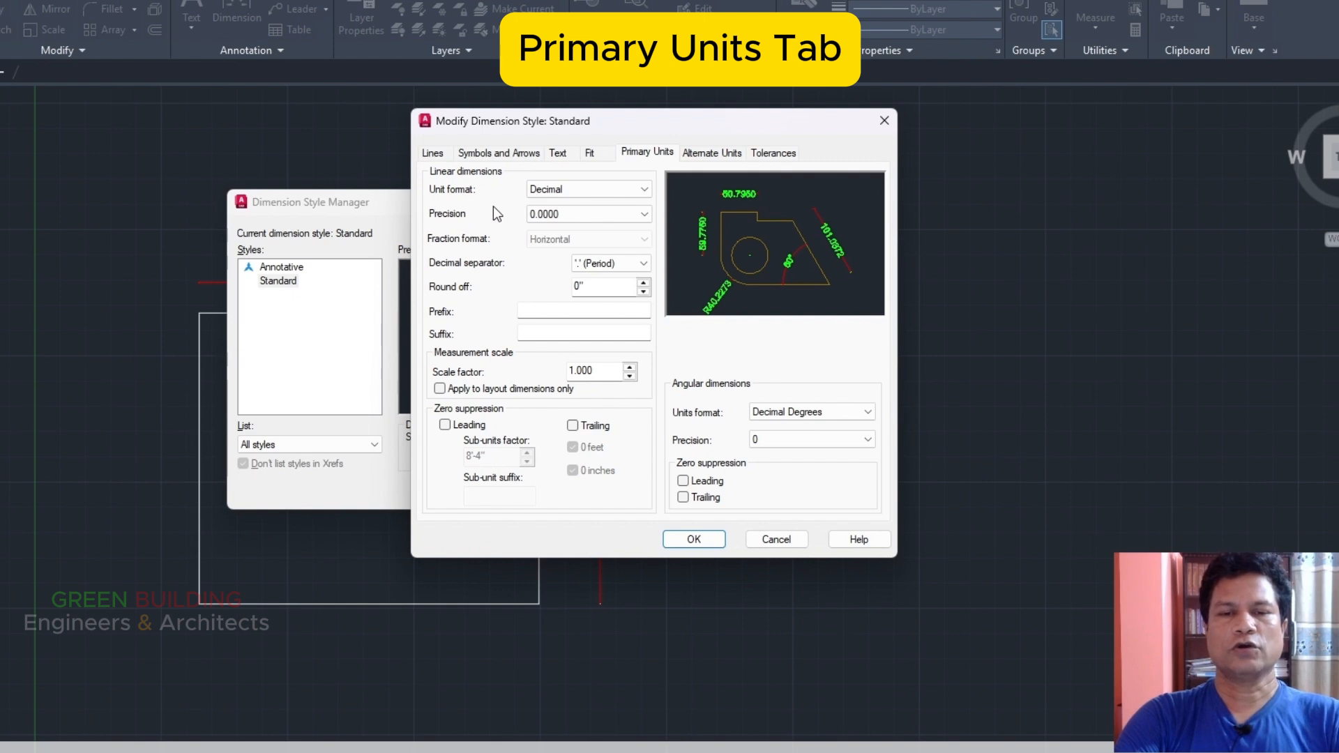
pyautogui.click(644, 187)
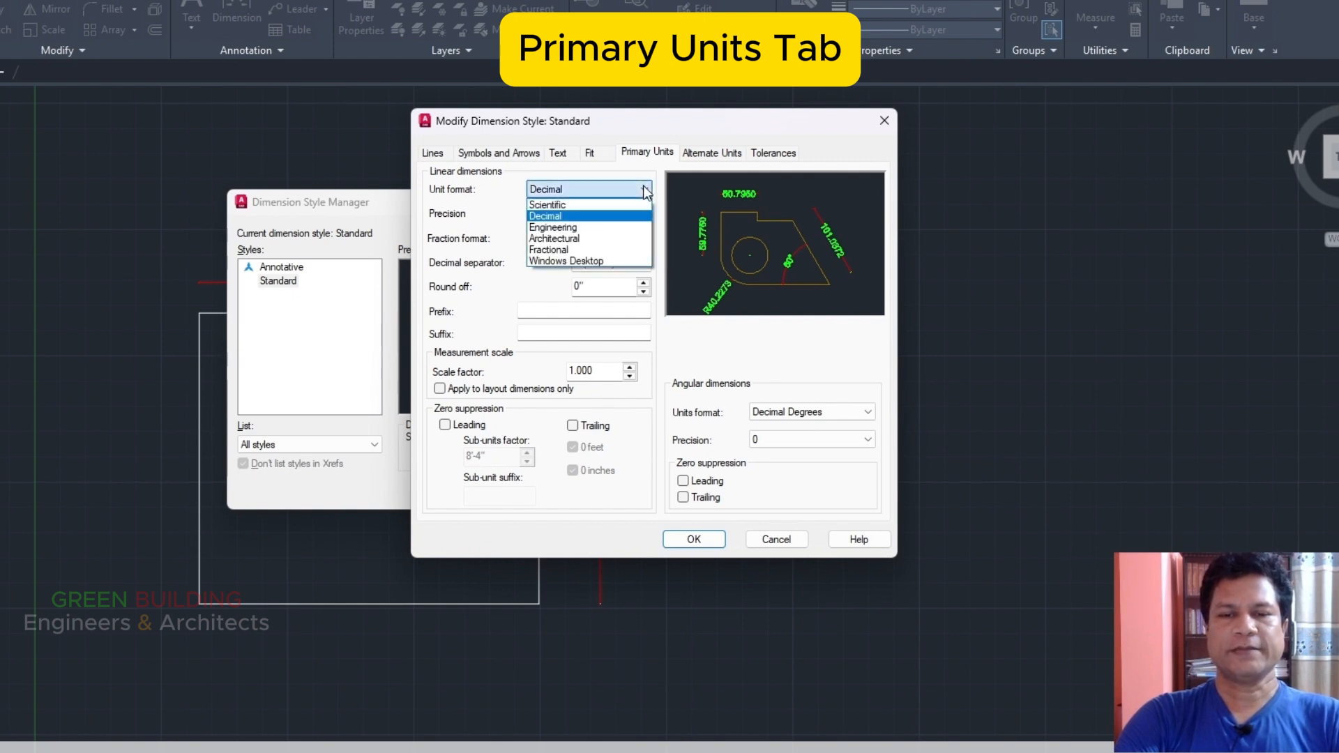
pyautogui.click(587, 238)
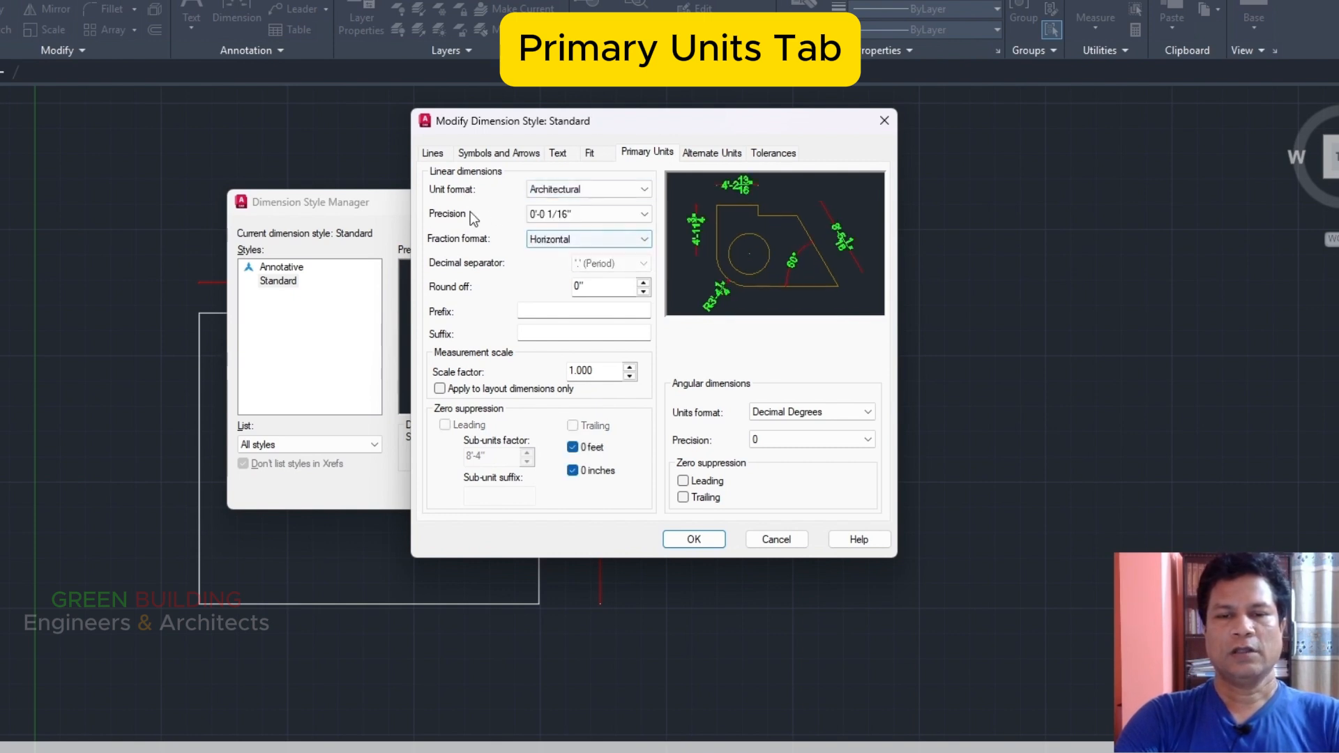
pyautogui.click(645, 217)
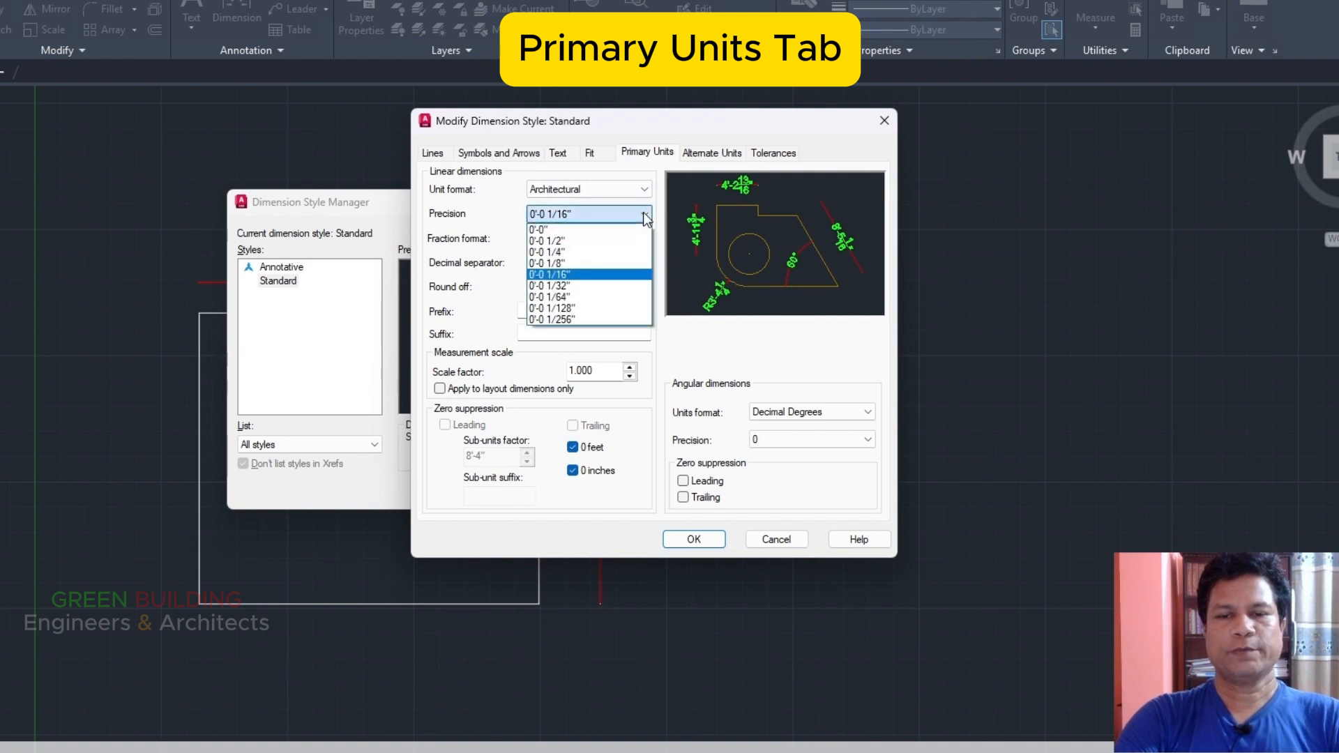
pyautogui.click(583, 262)
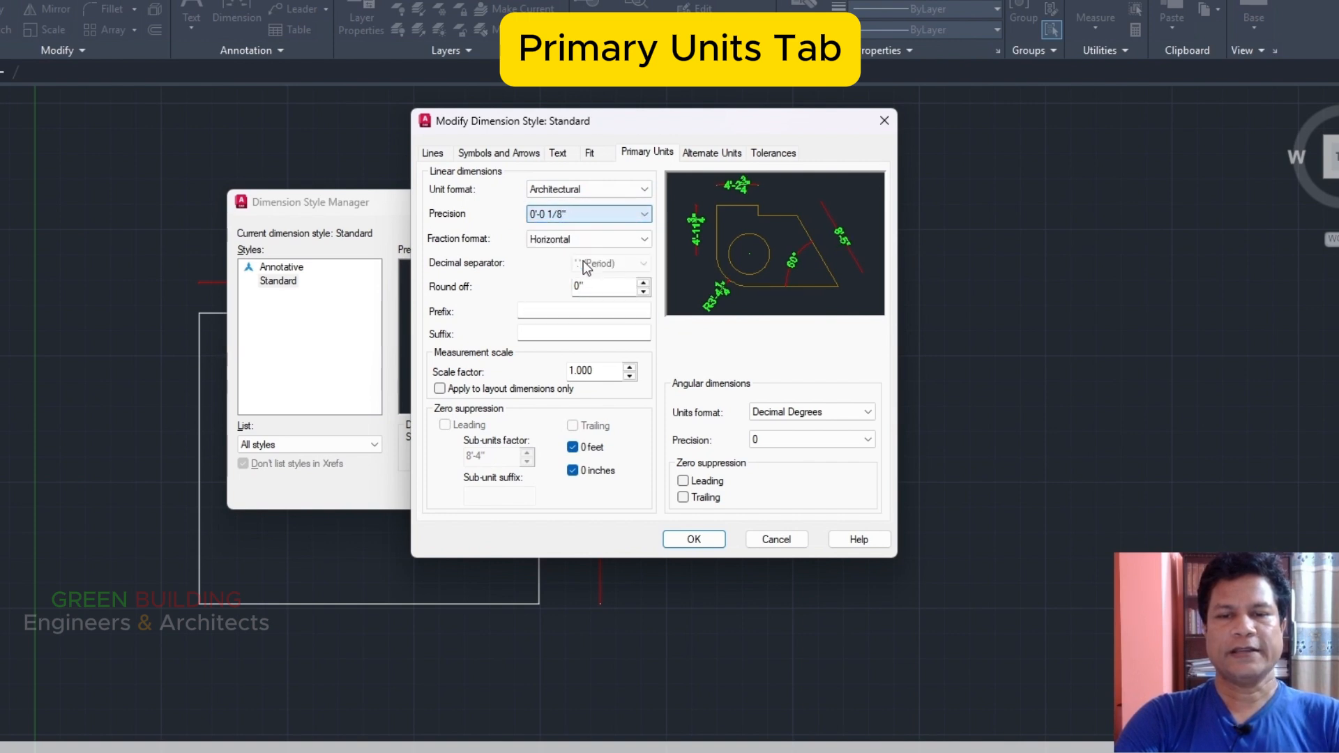
pyautogui.click(690, 538)
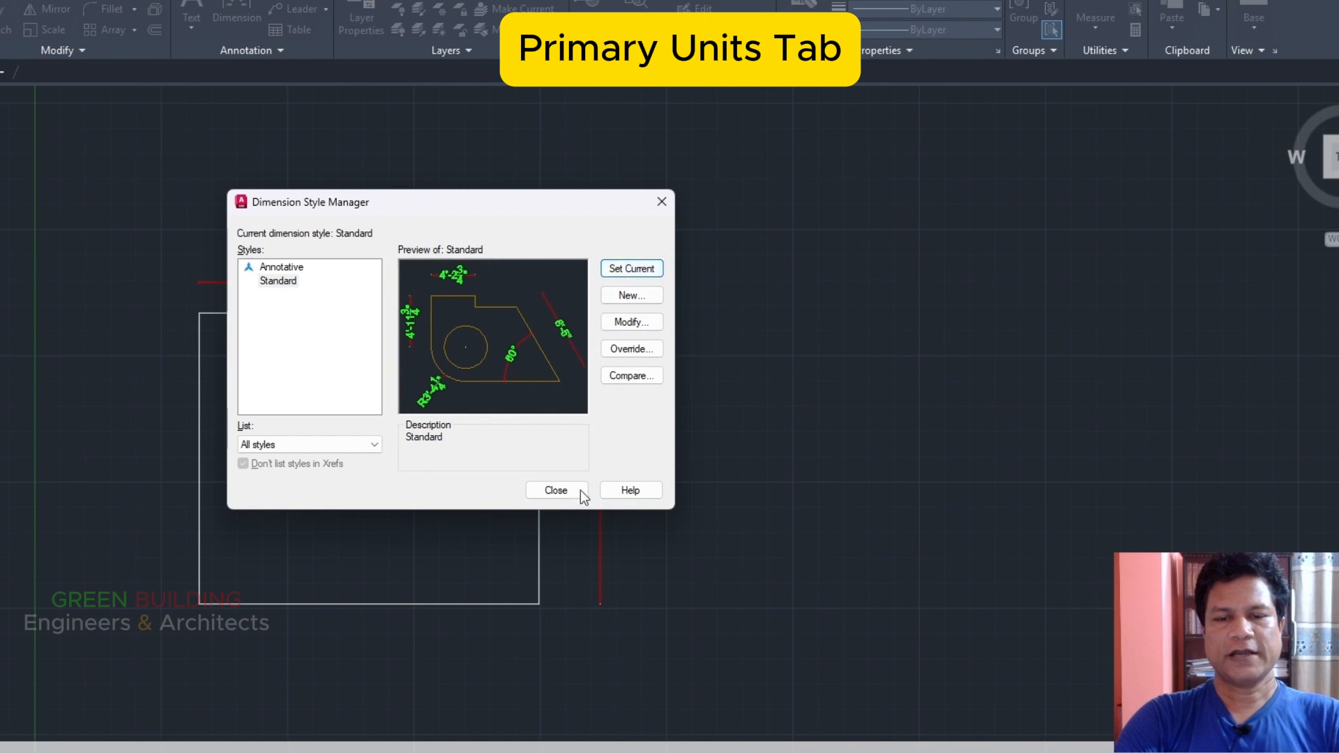
# Close the Dimension Style Manager and examine the text on the plot boundary's vertical and horizontal dimensions.
pyautogui.click(554, 492)
pyautogui.scroll(6, 603, 446)
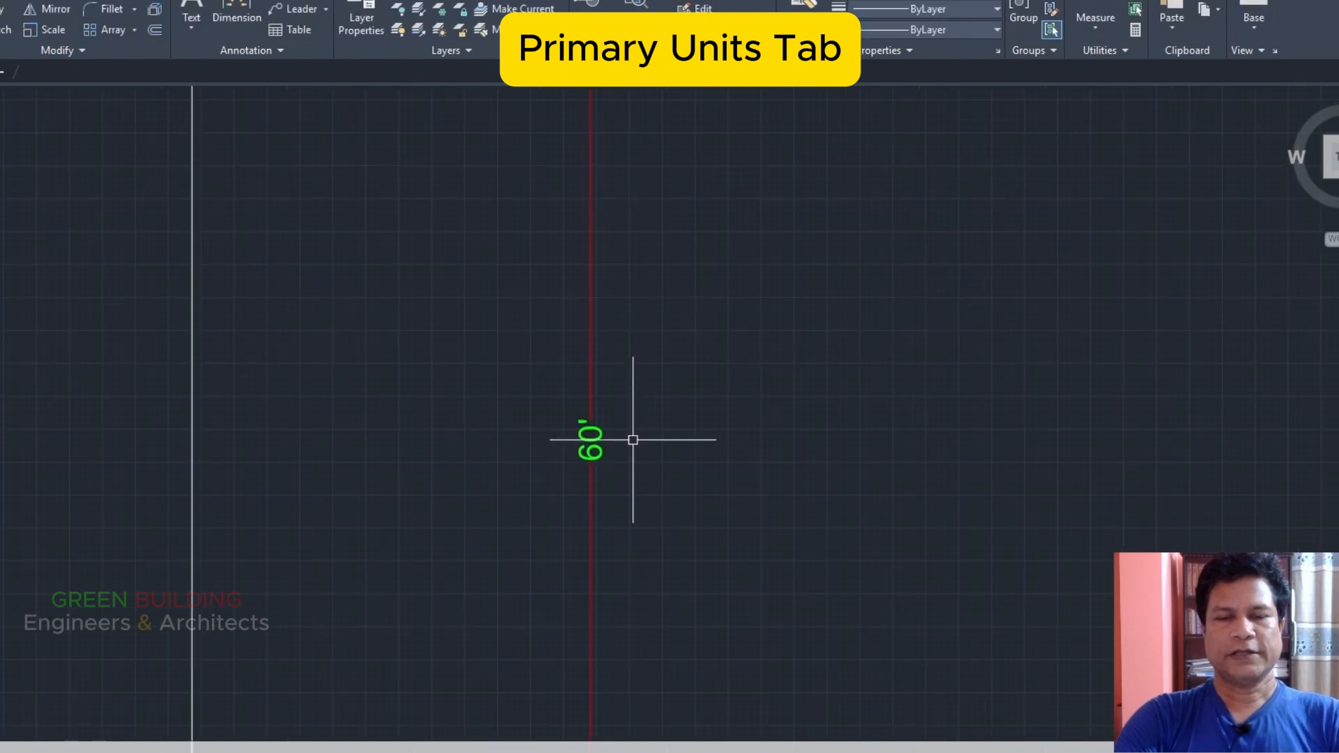
pyautogui.scroll(-8, 633, 441)
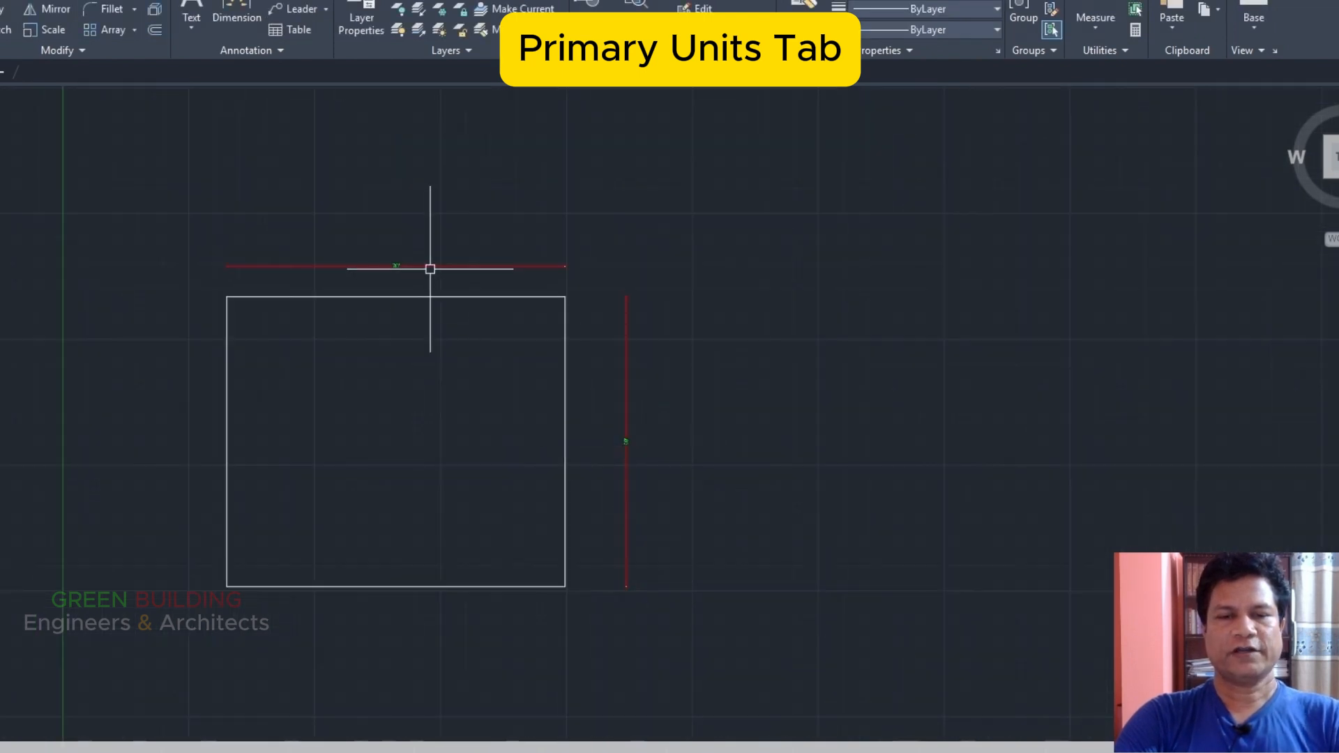
pyautogui.scroll(4, 419, 265)
pyautogui.scroll(2, 395, 265)
pyautogui.scroll(-4, 365, 269)
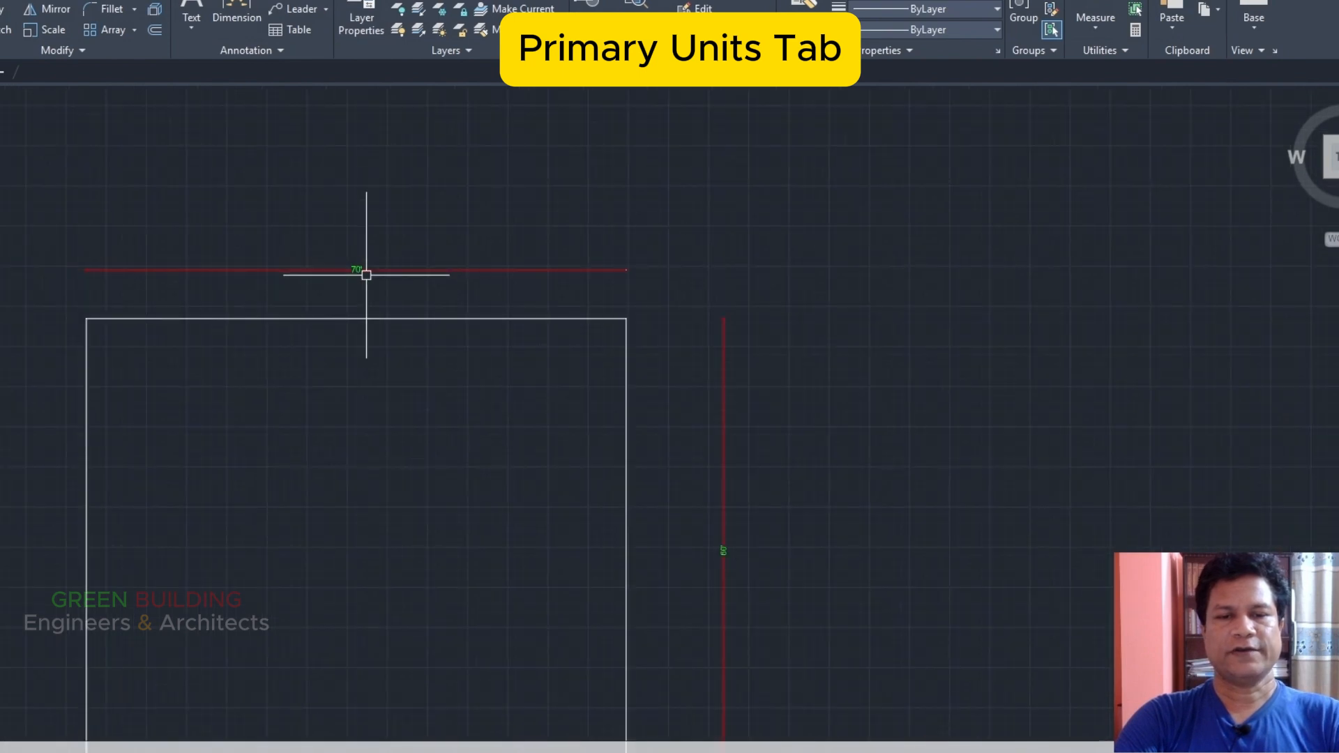
pyautogui.moveTo(365, 269); pyautogui.dragTo(496, 260, button='middle')
pyautogui.scroll(4, 497, 260)
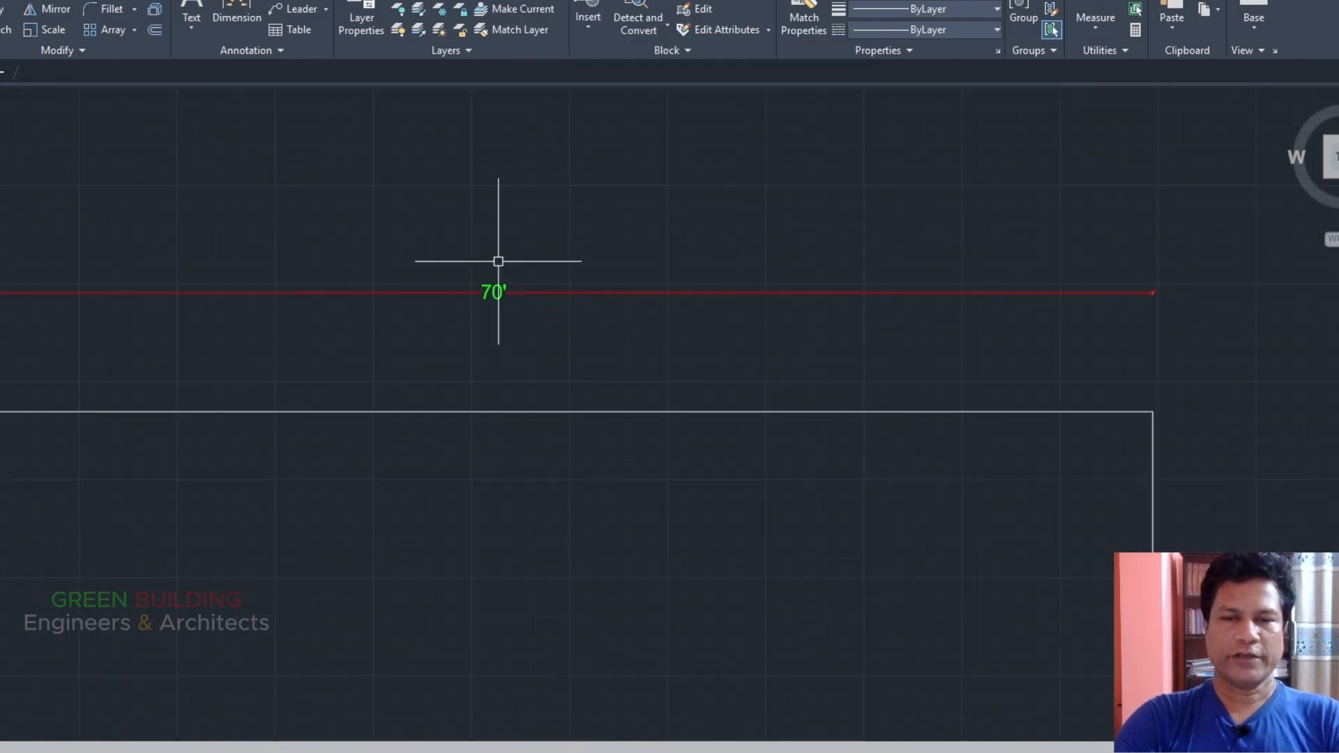
pyautogui.scroll(-6, 489, 286)
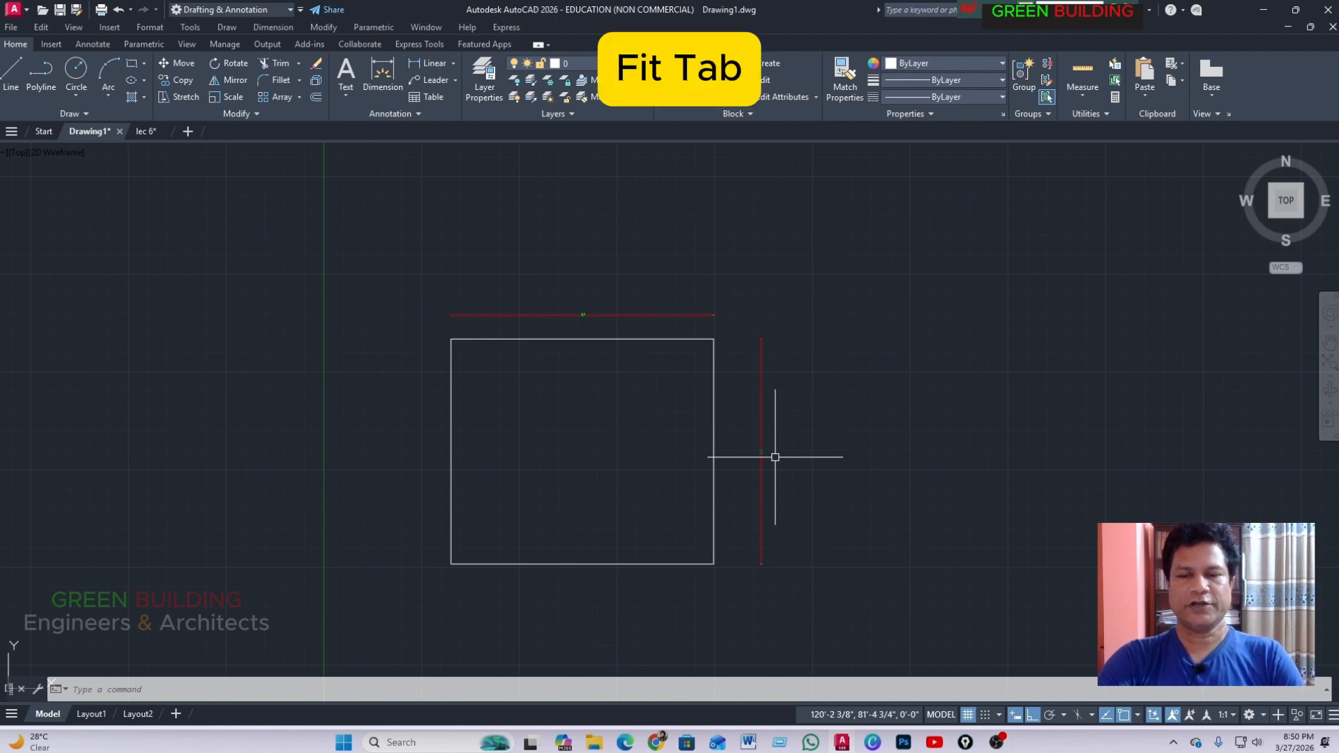
# Set the Standard dimension style's overall scale to 3 and apply it to the plot dimensions.
pyautogui.write('d')
pyautogui.press('Return')
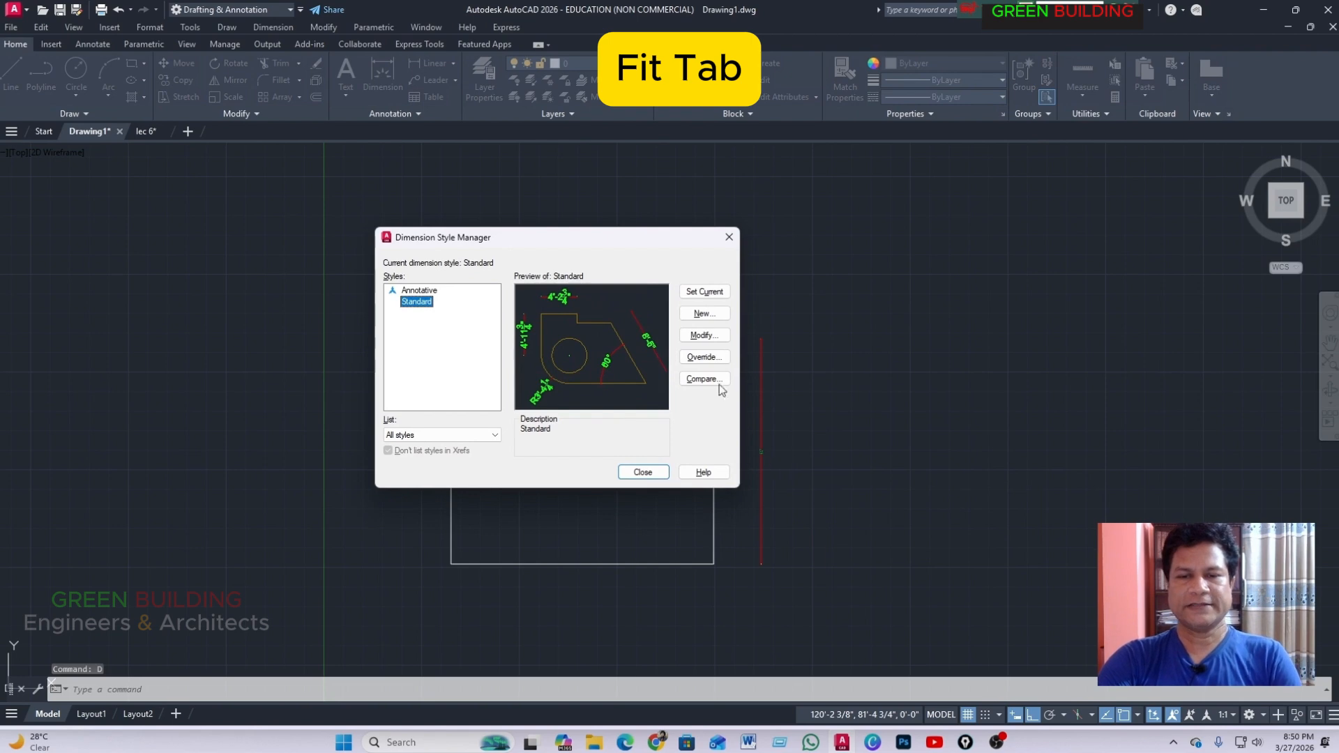
pyautogui.click(706, 335)
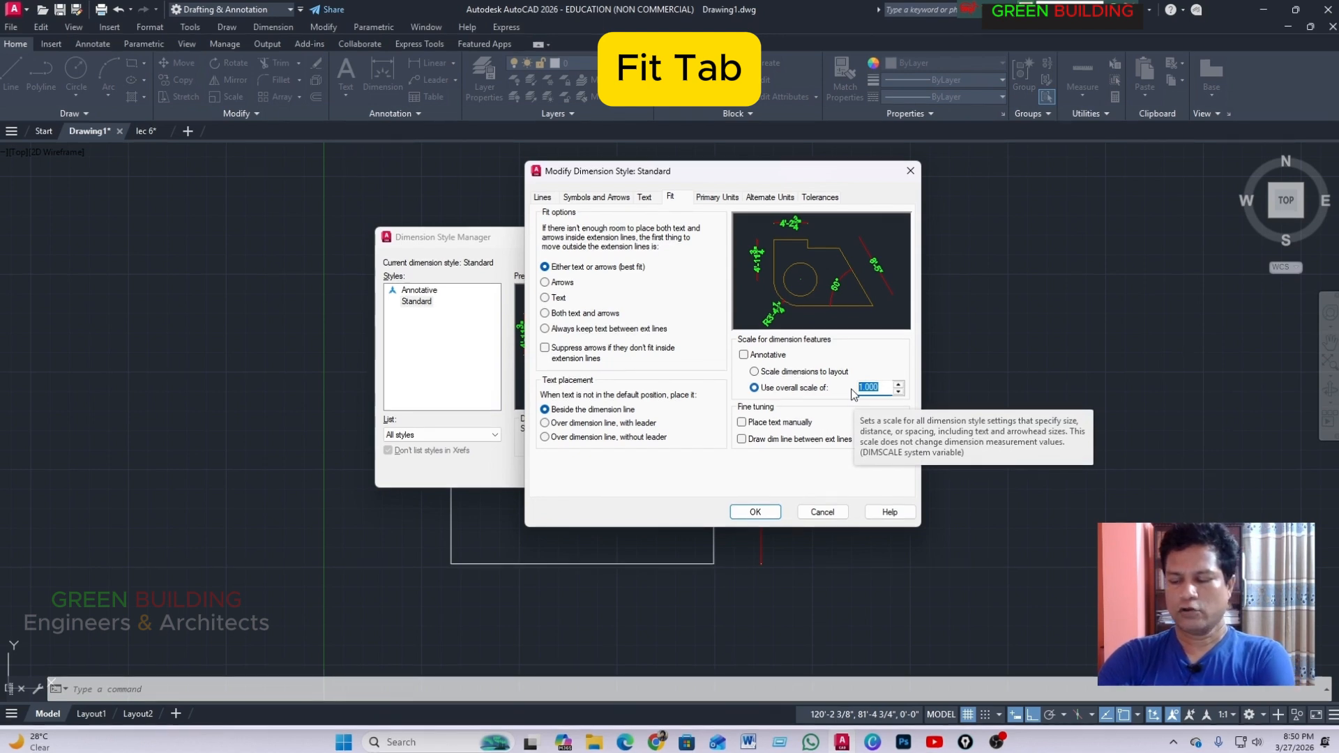
pyautogui.write('3')
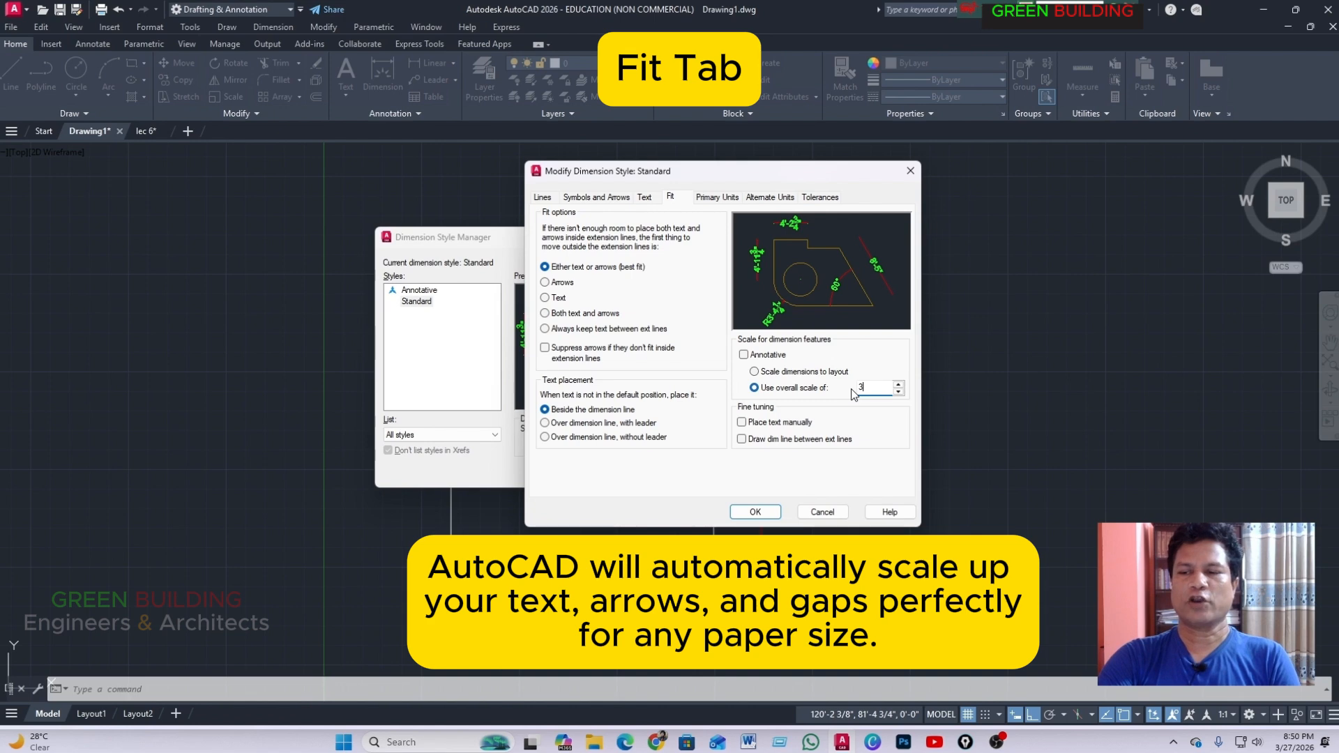
pyautogui.click(756, 511)
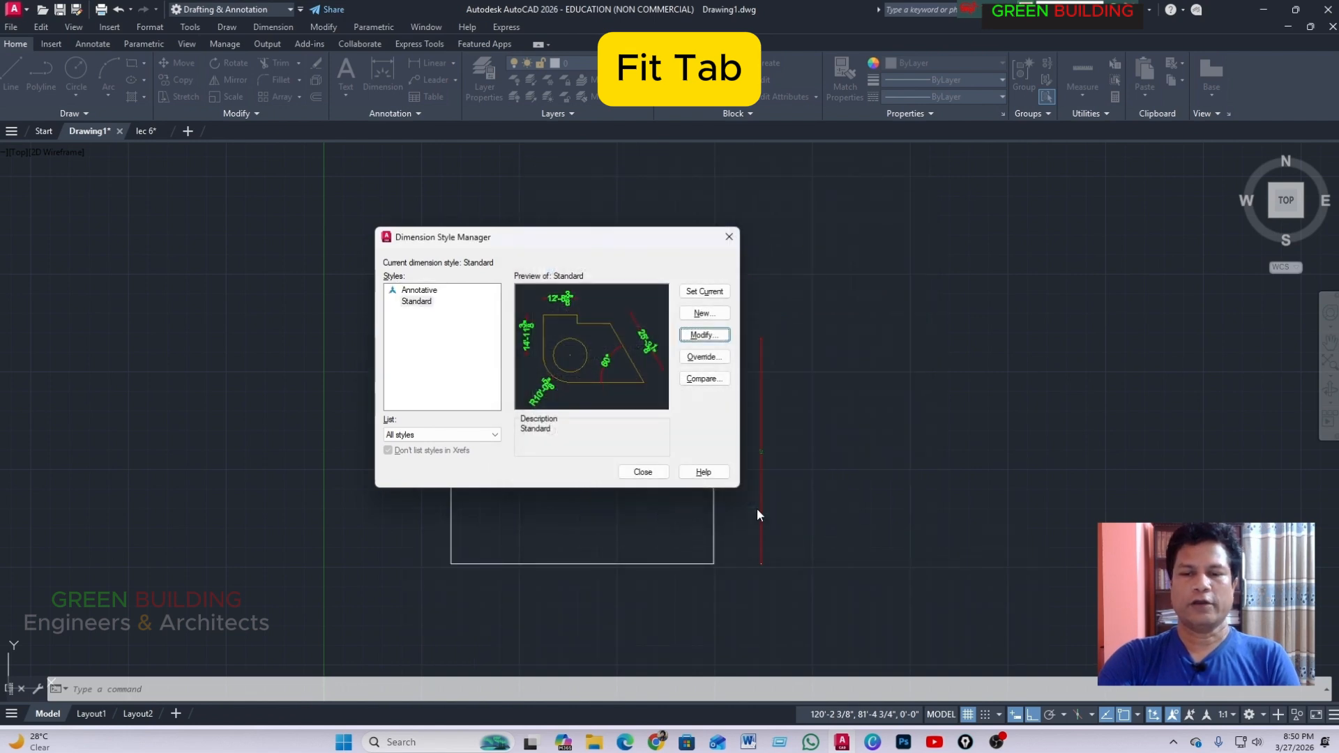
pyautogui.click(642, 472)
pyautogui.scroll(2, 758, 458)
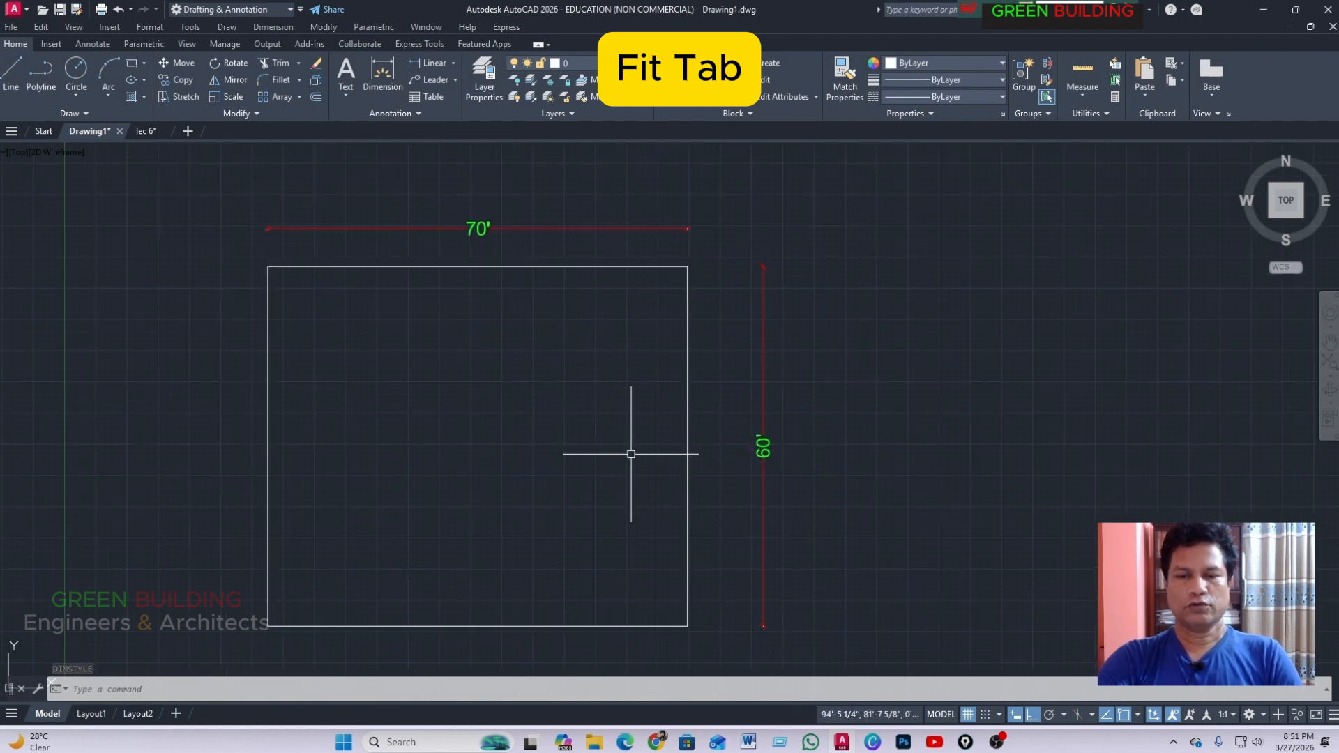
# Set the Standard dimension style's overall scale to 6 and apply it to the plot dimensions.
pyautogui.write('d')
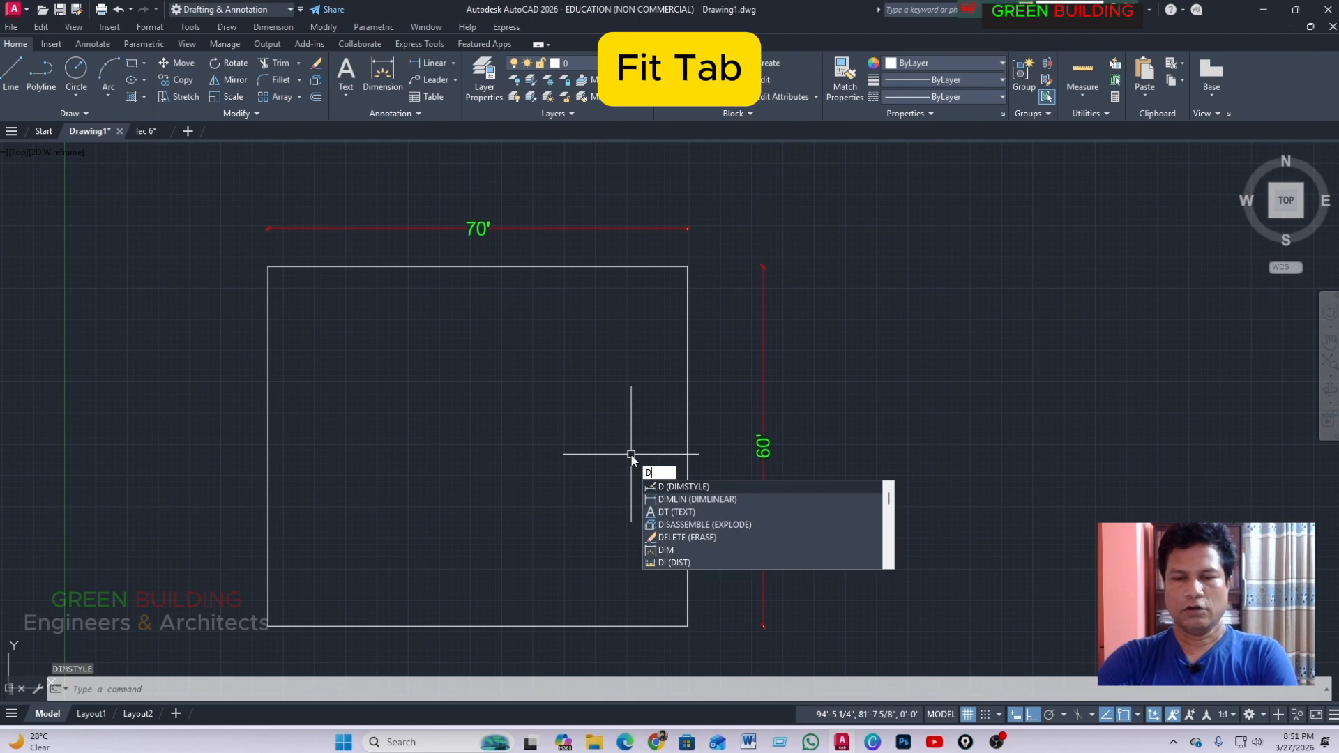
pyautogui.press('Return')
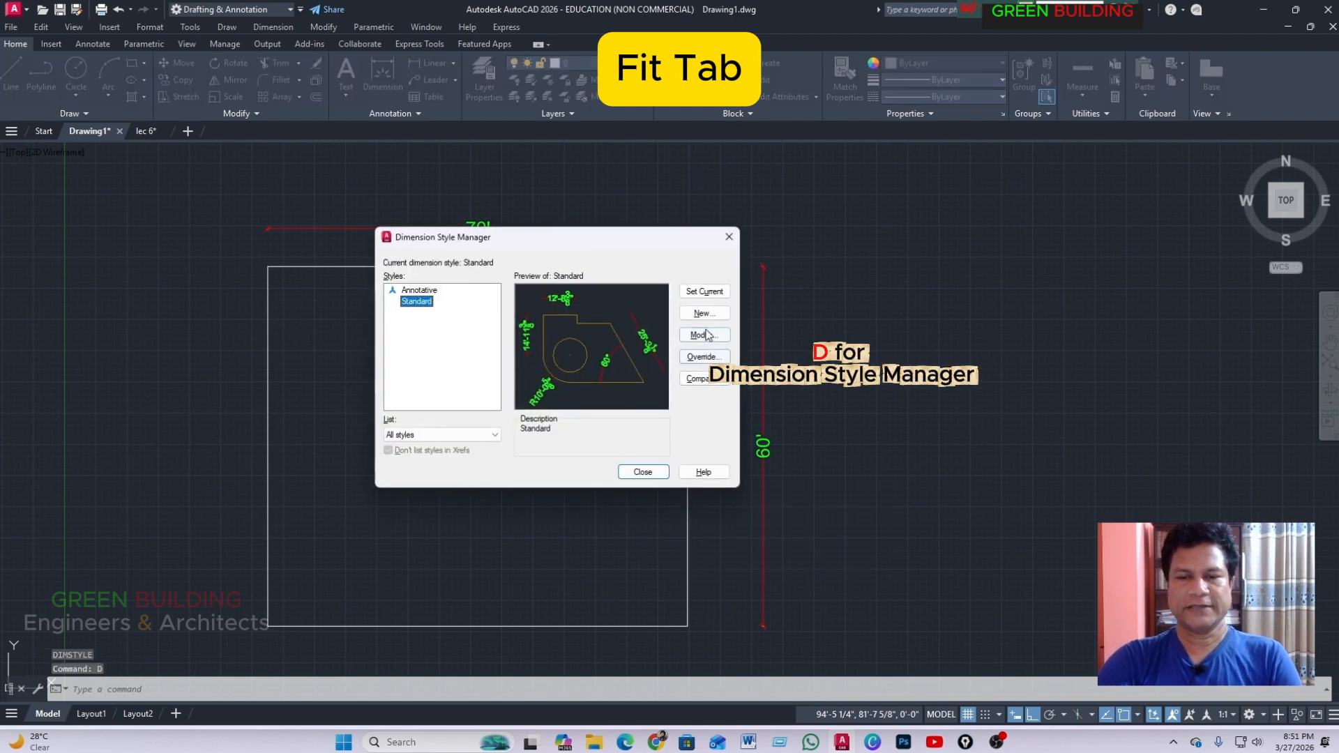
pyautogui.click(709, 338)
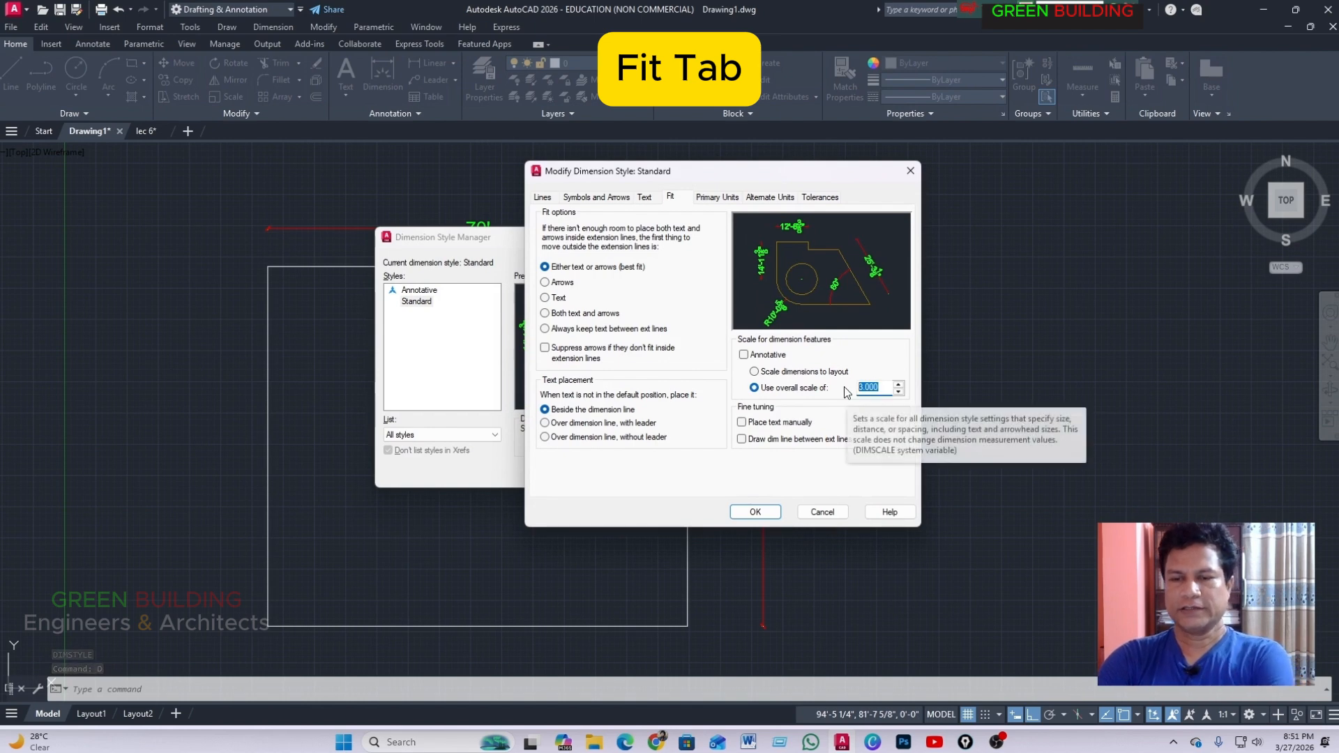
pyautogui.write('6')
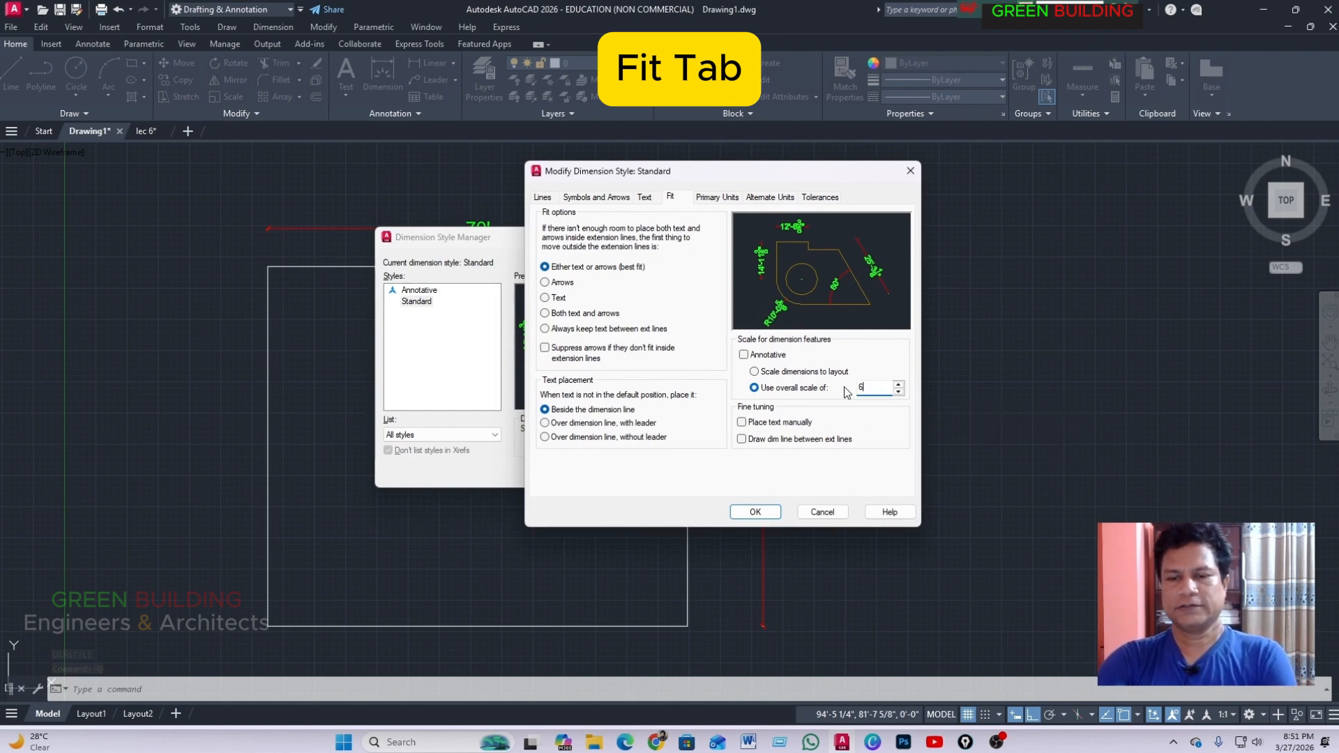
pyautogui.click(756, 512)
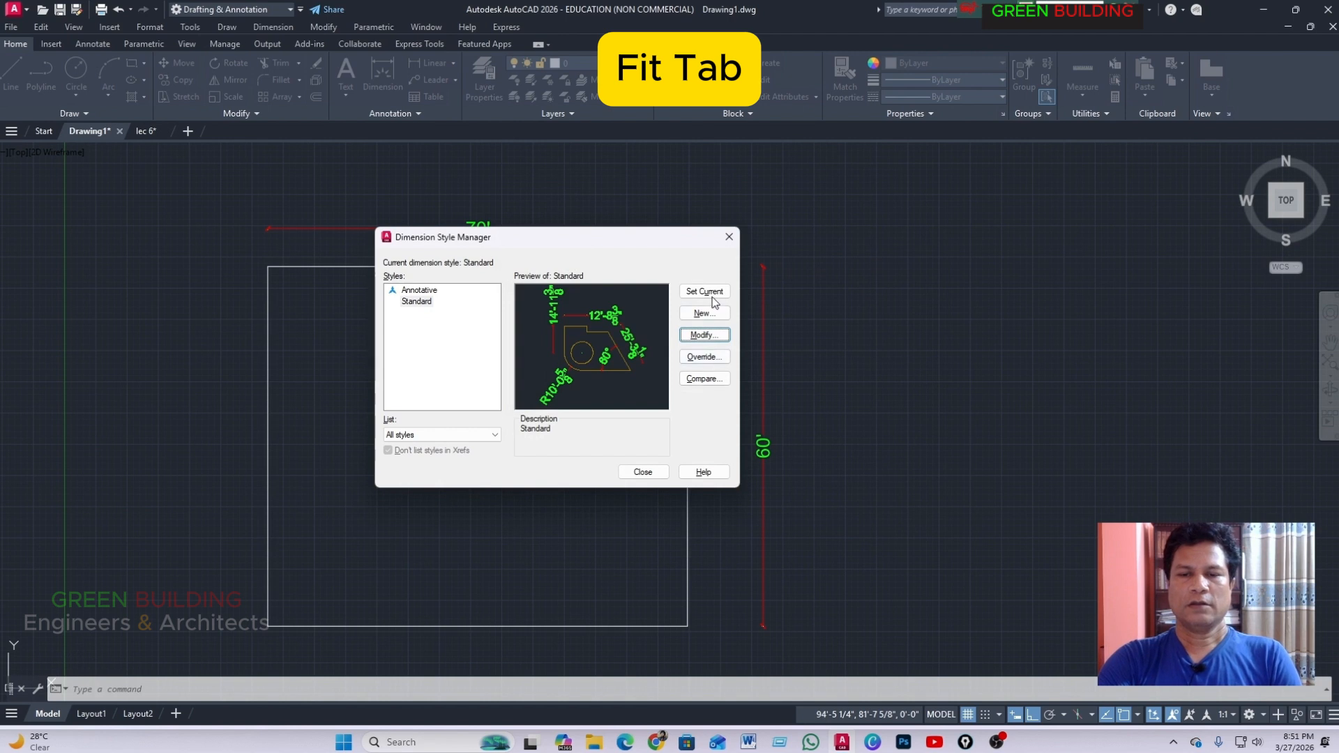
pyautogui.click(640, 474)
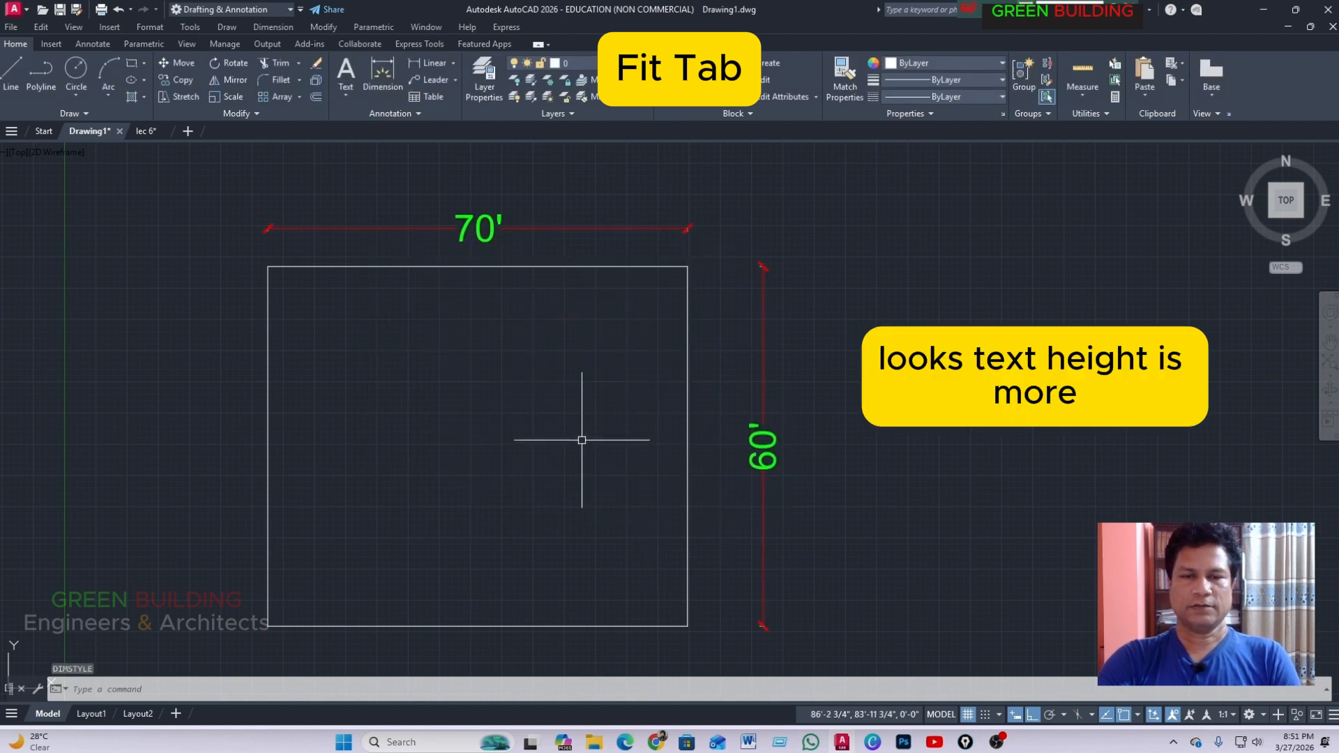
pyautogui.scroll(-2, 583, 441)
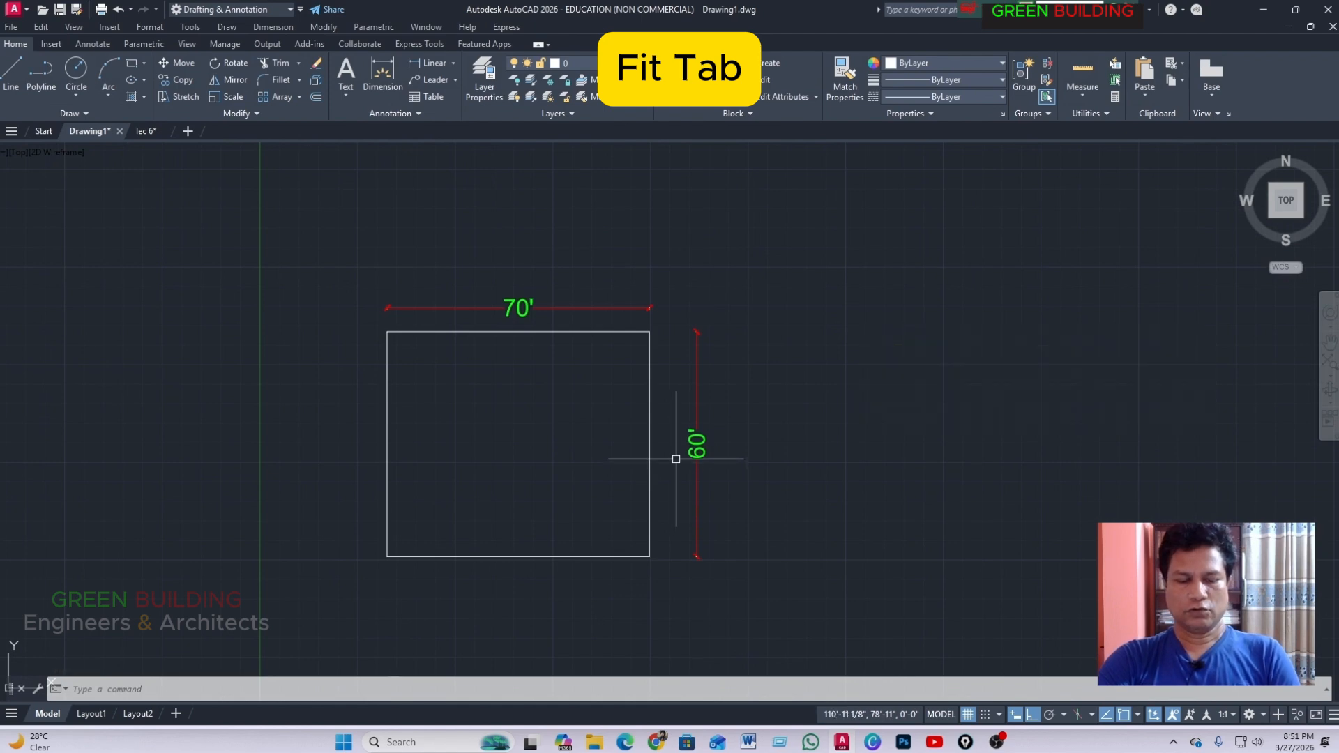
# Set the Standard dimension style's overall scale to 4, save the style and make it current.
pyautogui.press('Return')
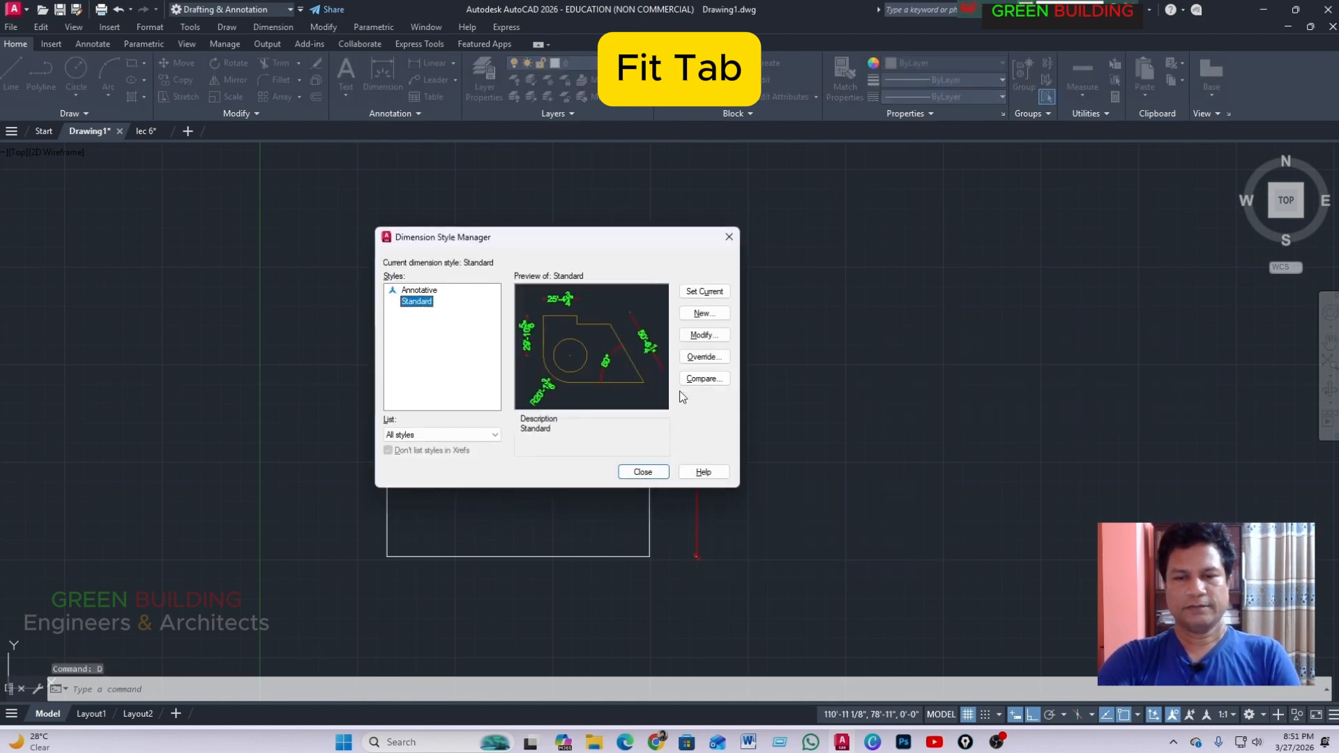
pyautogui.click(705, 336)
pyautogui.moveTo(886, 388); pyautogui.dragTo(837, 388)
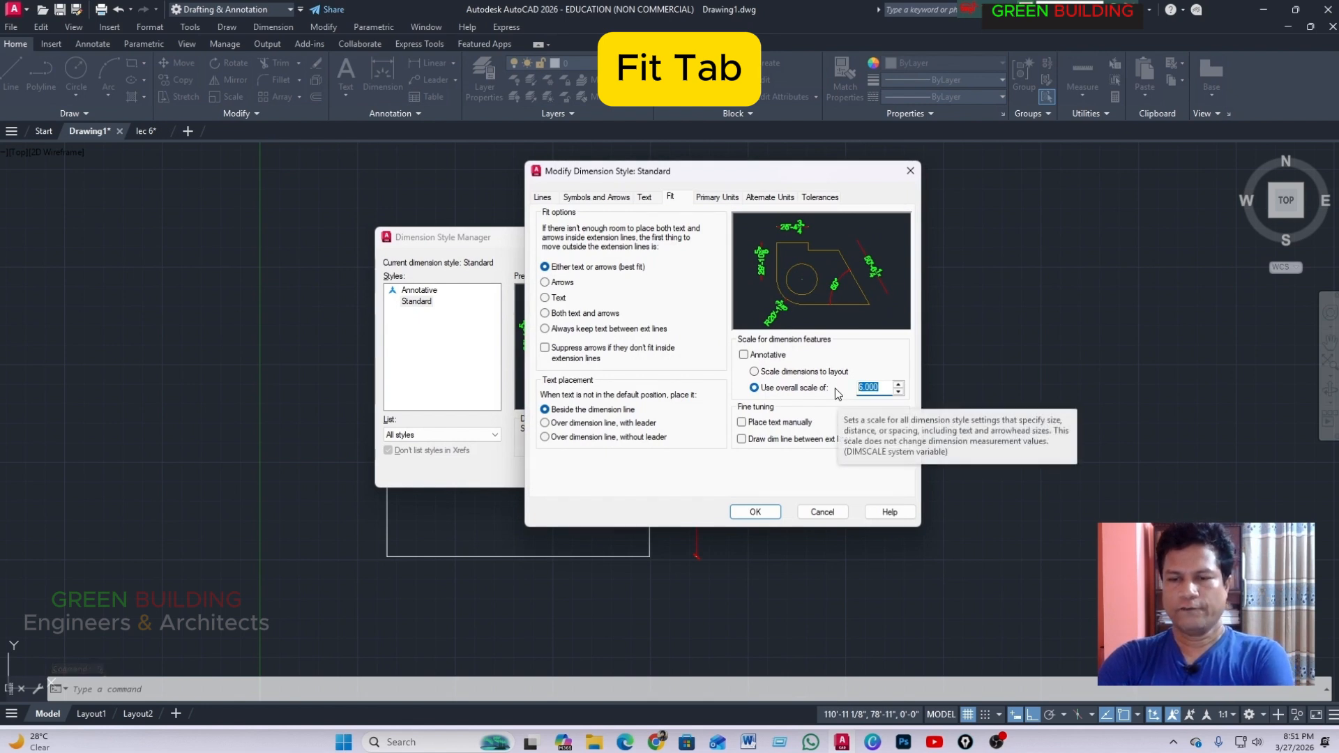
pyautogui.write('4')
pyautogui.click(754, 512)
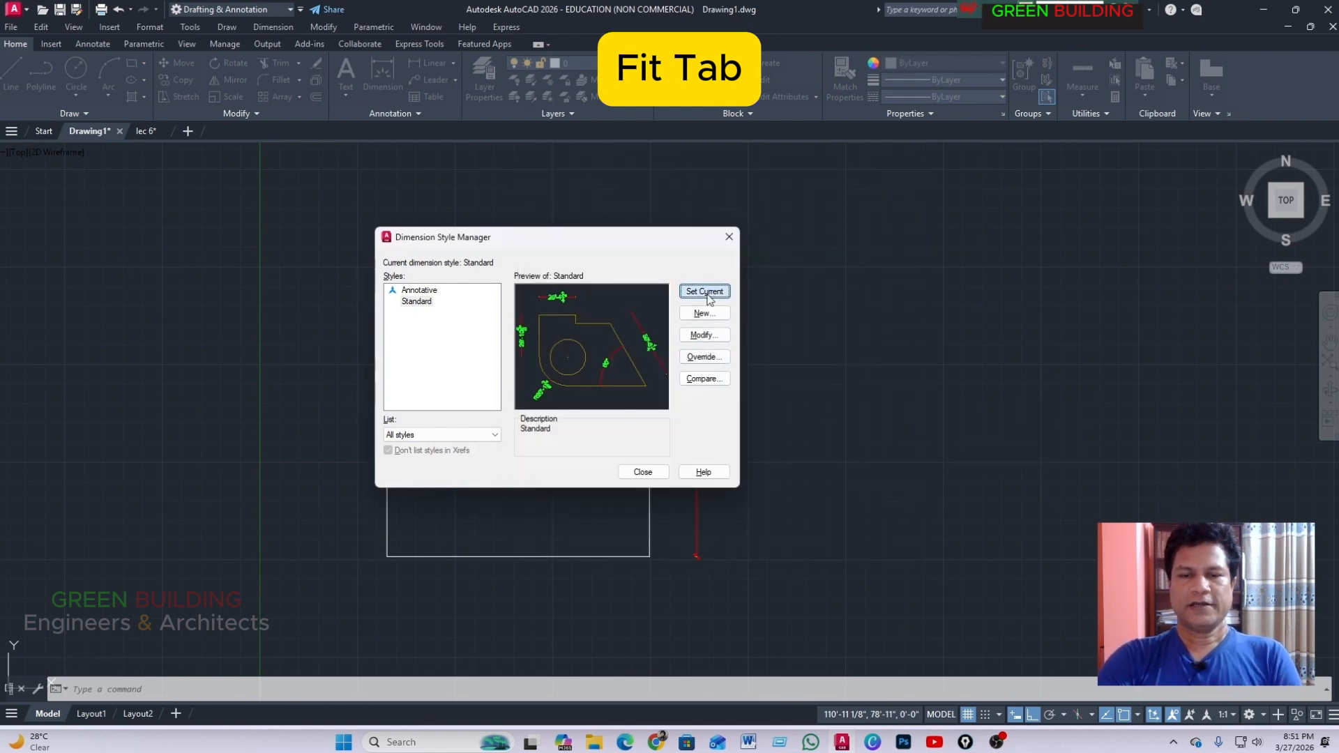
pyautogui.click(633, 474)
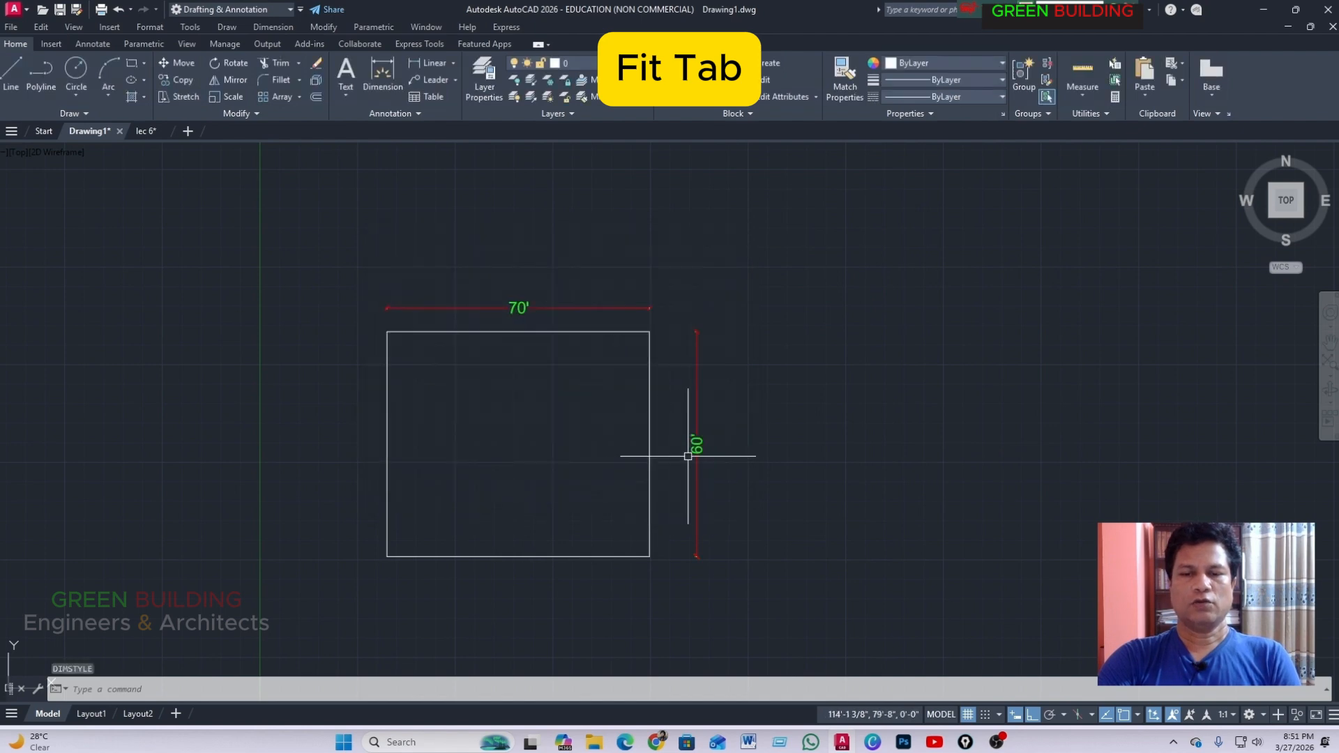
pyautogui.scroll(3, 661, 454)
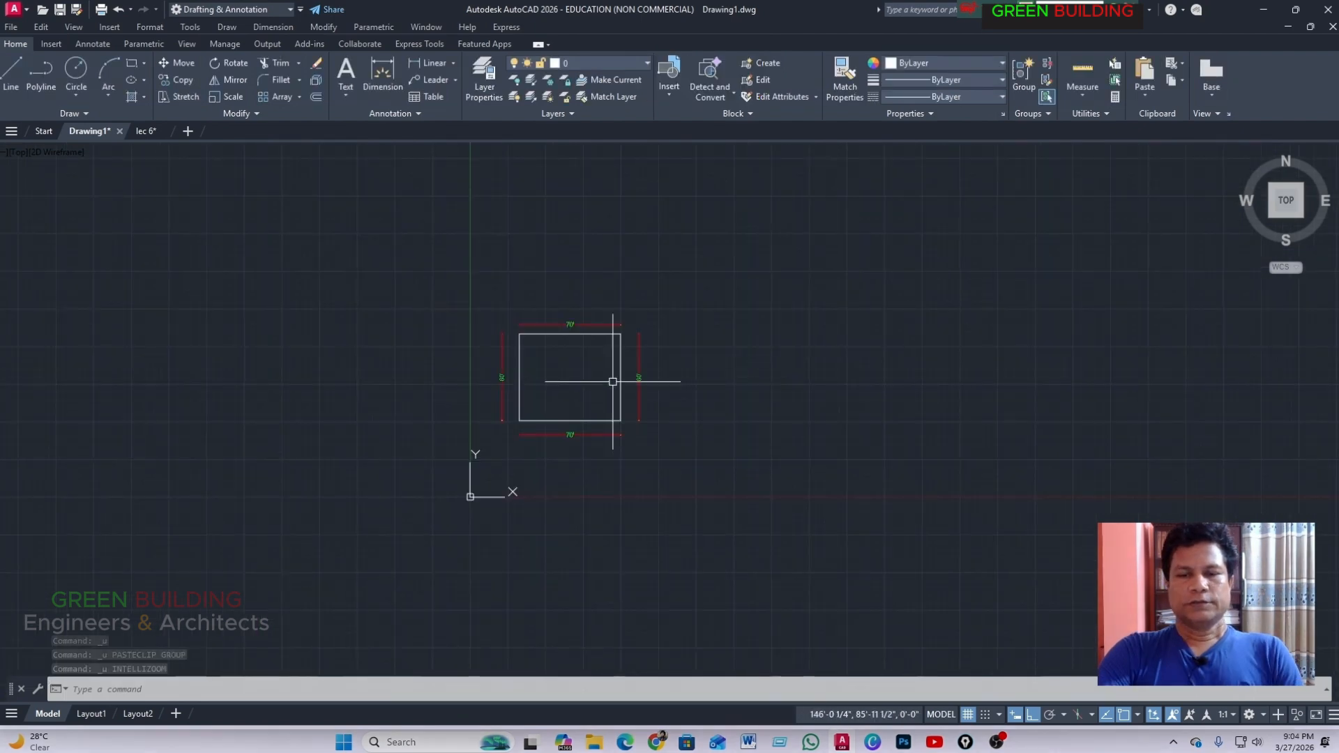
# Start the building outline east of the plot boundary with a 50' line to the right and a 40' line upward.
pyautogui.scroll(4, 527, 380)
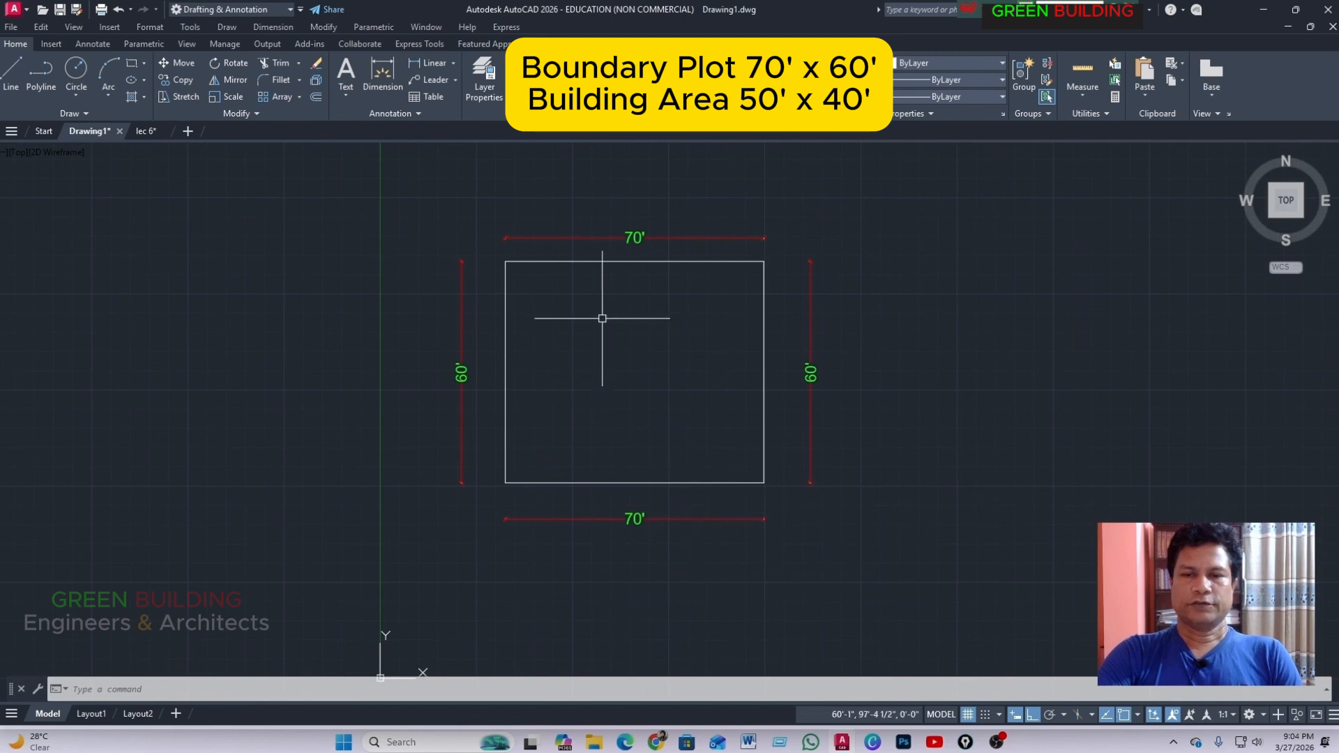
pyautogui.scroll(-4, 395, 411)
pyautogui.scroll(4, 622, 395)
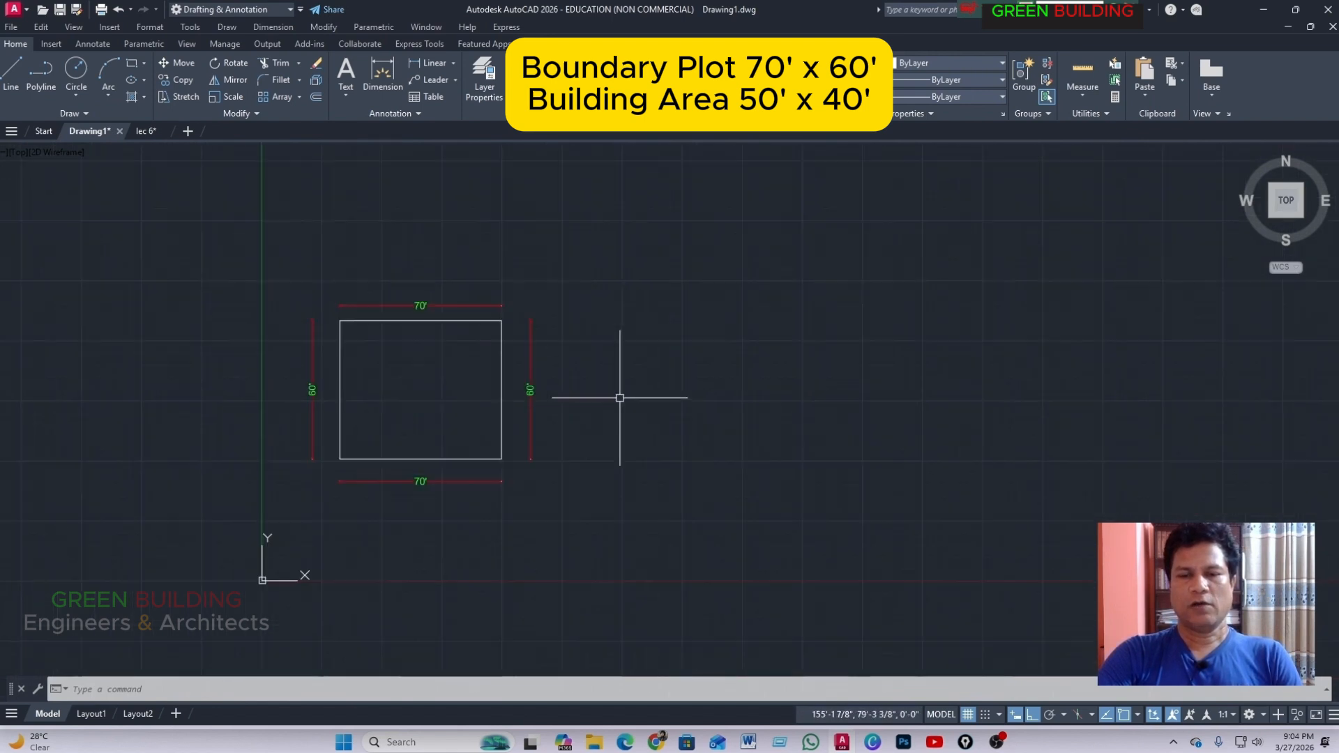
pyautogui.scroll(-2, 541, 401)
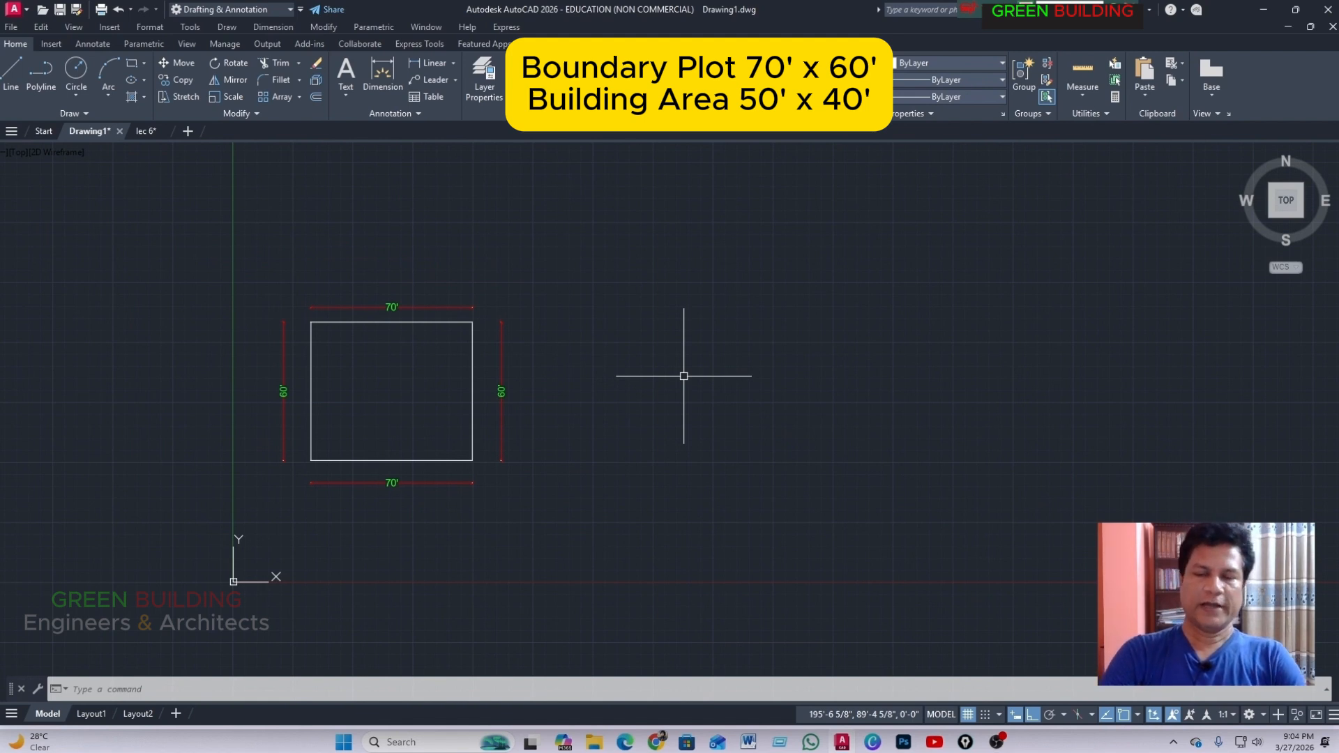
pyautogui.press('Return')
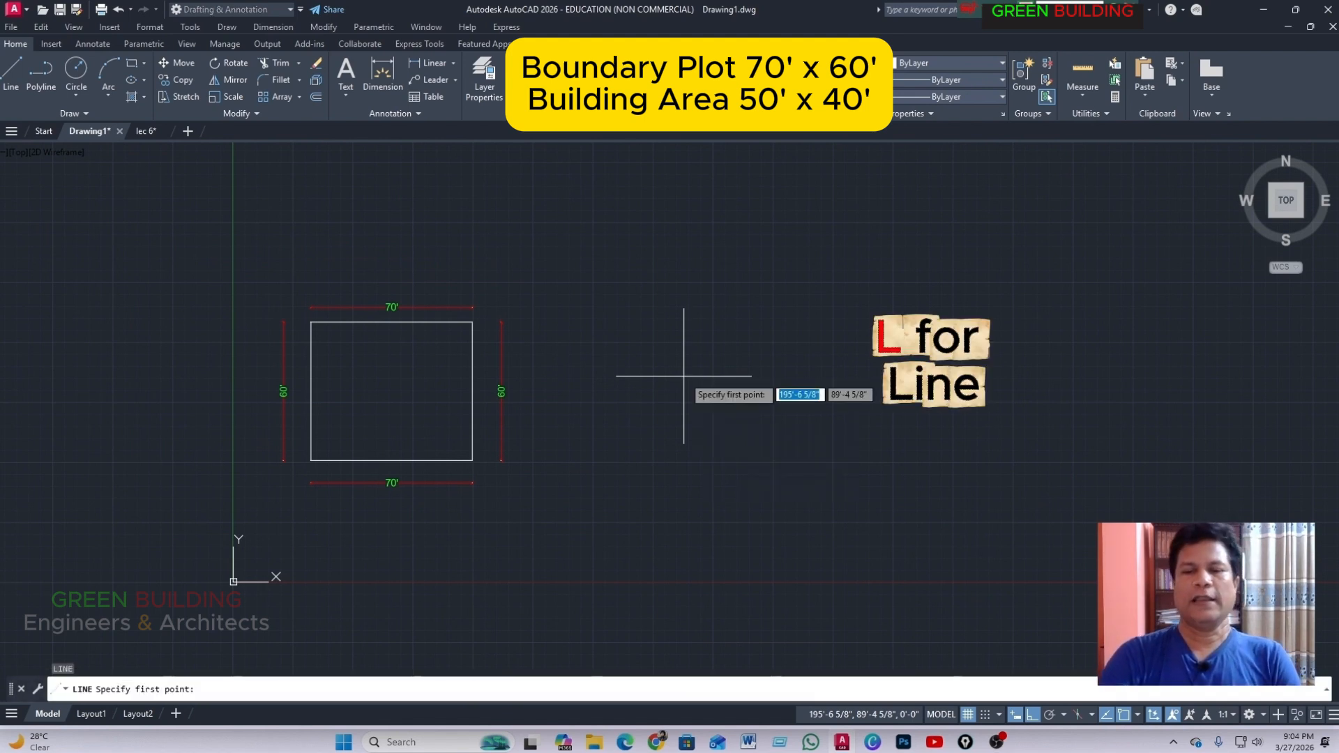
pyautogui.click(565, 392)
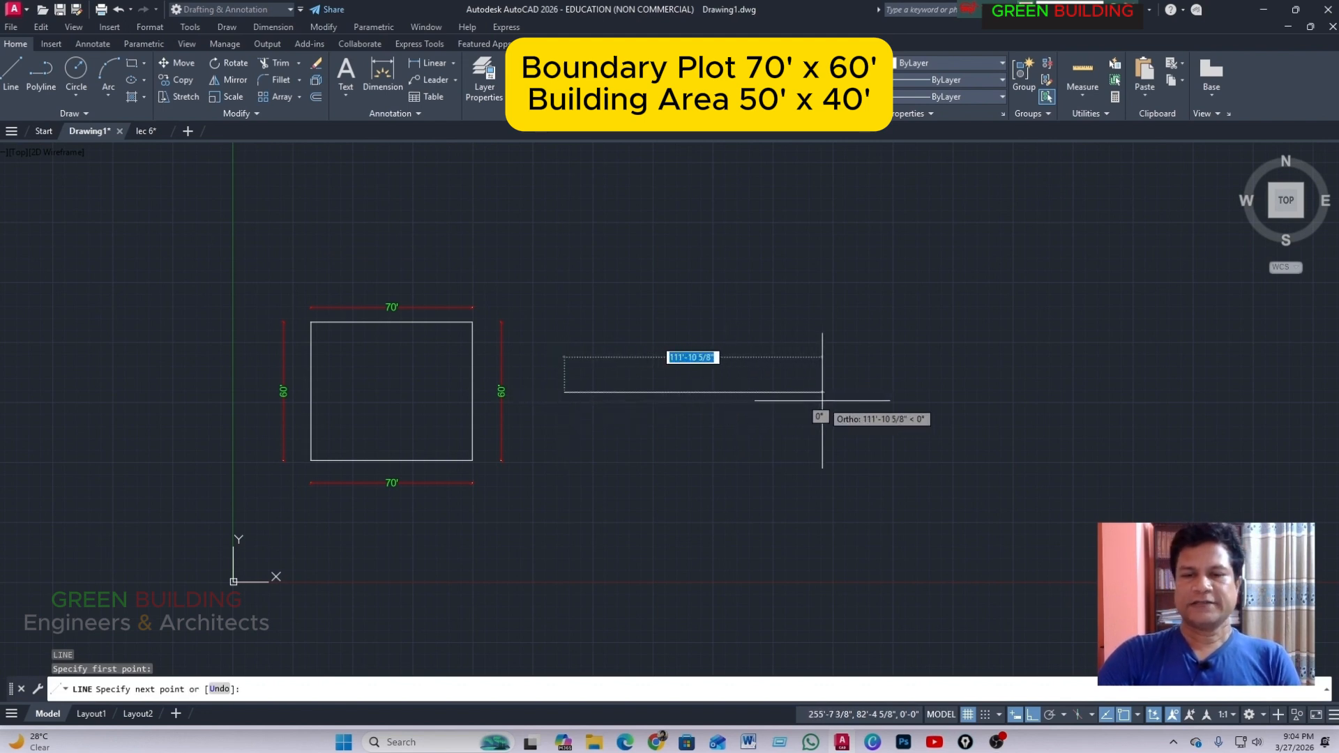
pyautogui.write('5')
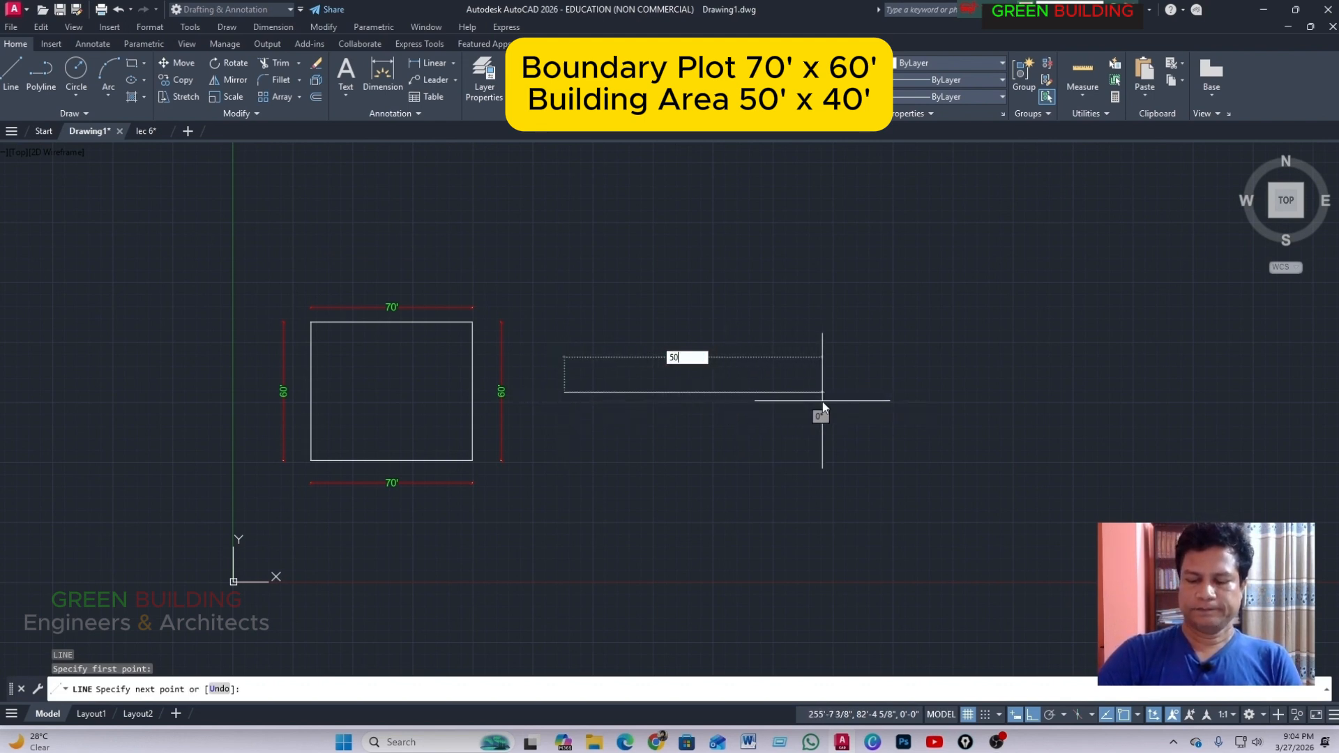
pyautogui.write('0')
pyautogui.press('Return')
pyautogui.write('4')
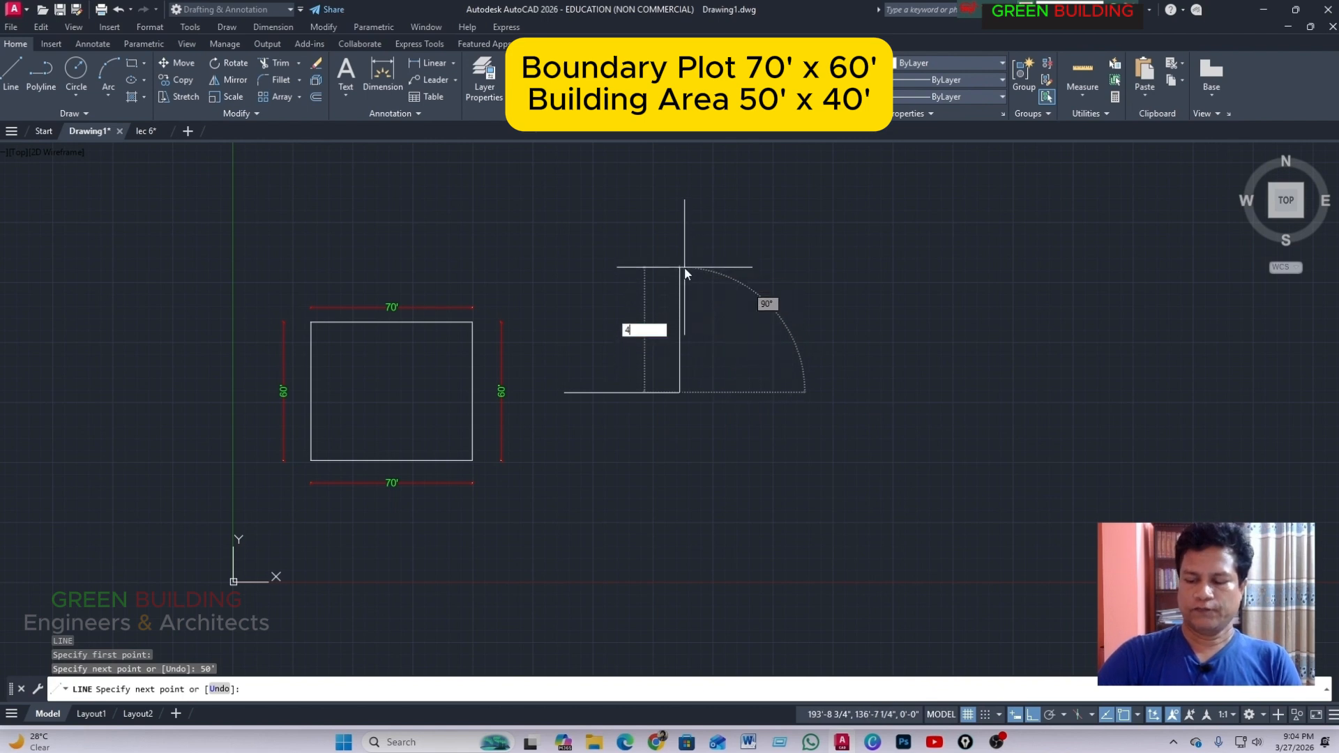
pyautogui.write('0')
pyautogui.press('Return')
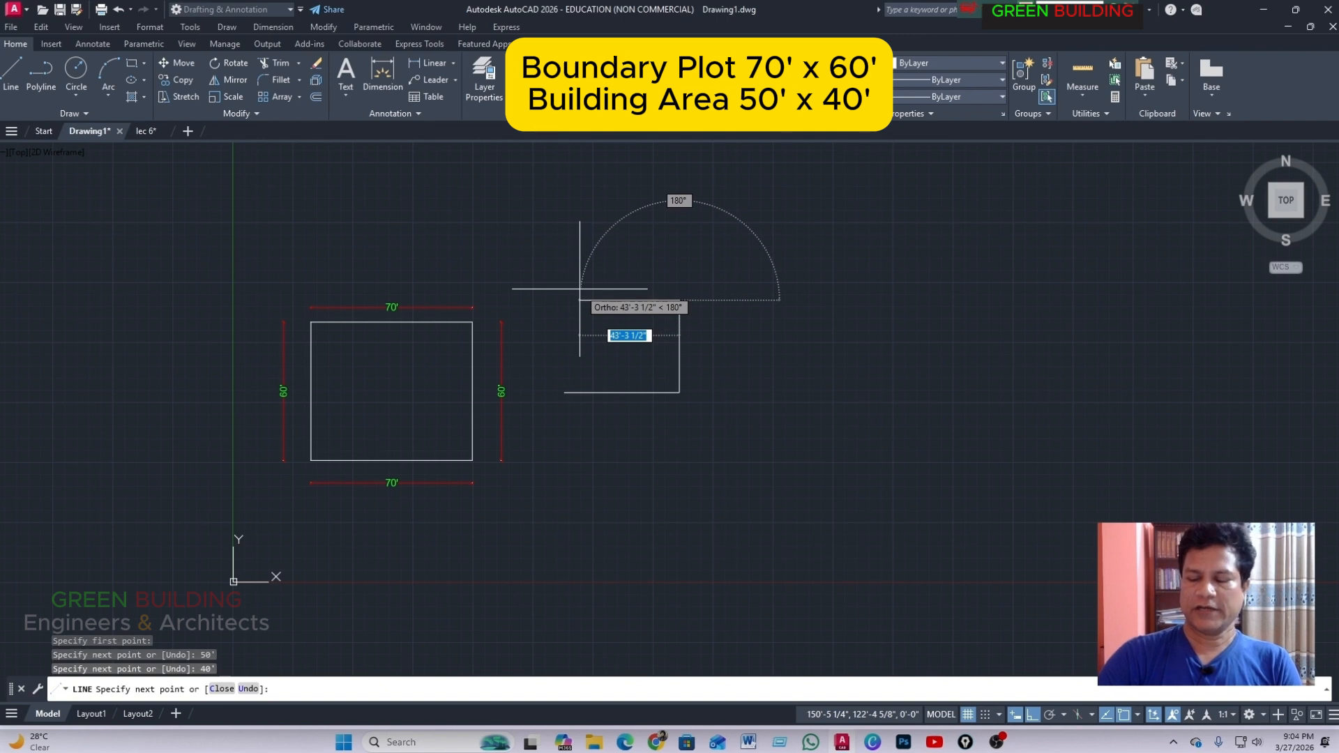
# Complete the building outline with segments of 20' left, 10' down and 30' left, and close it to the start point.
pyautogui.write("20'")
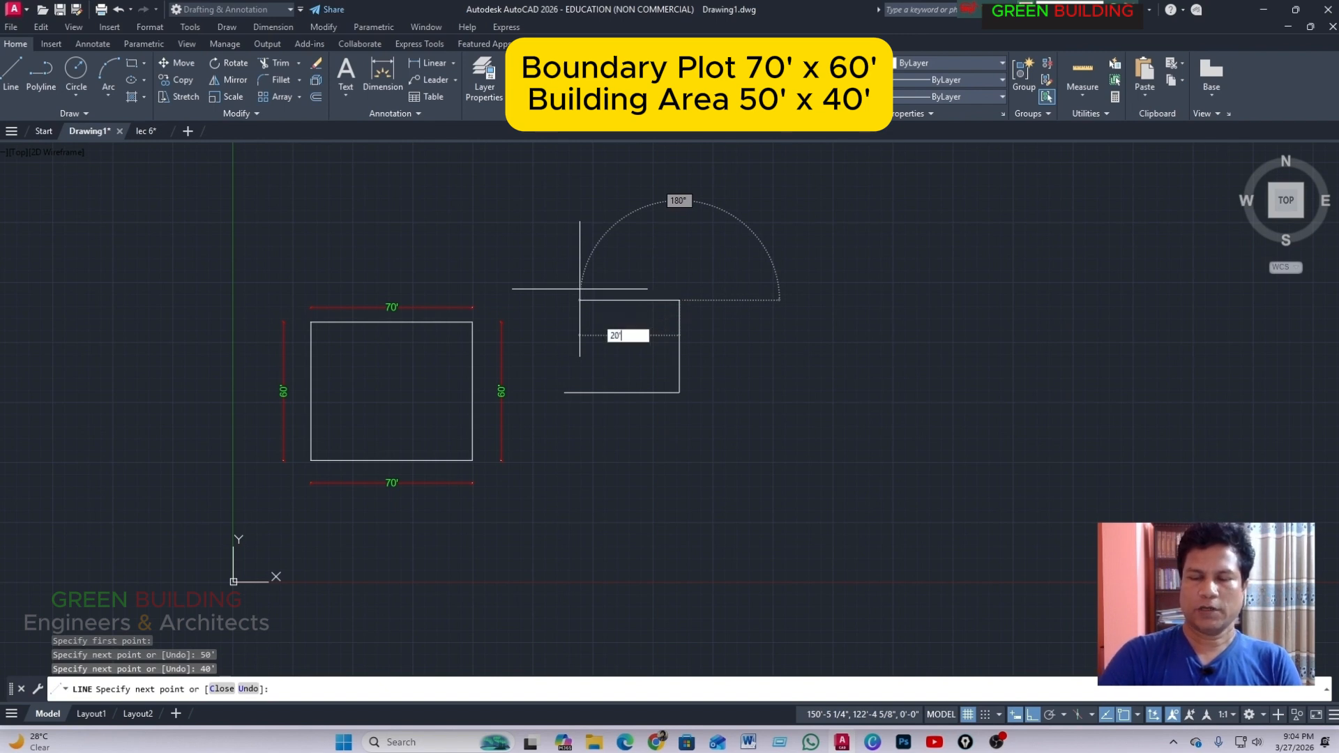
pyautogui.press('Return')
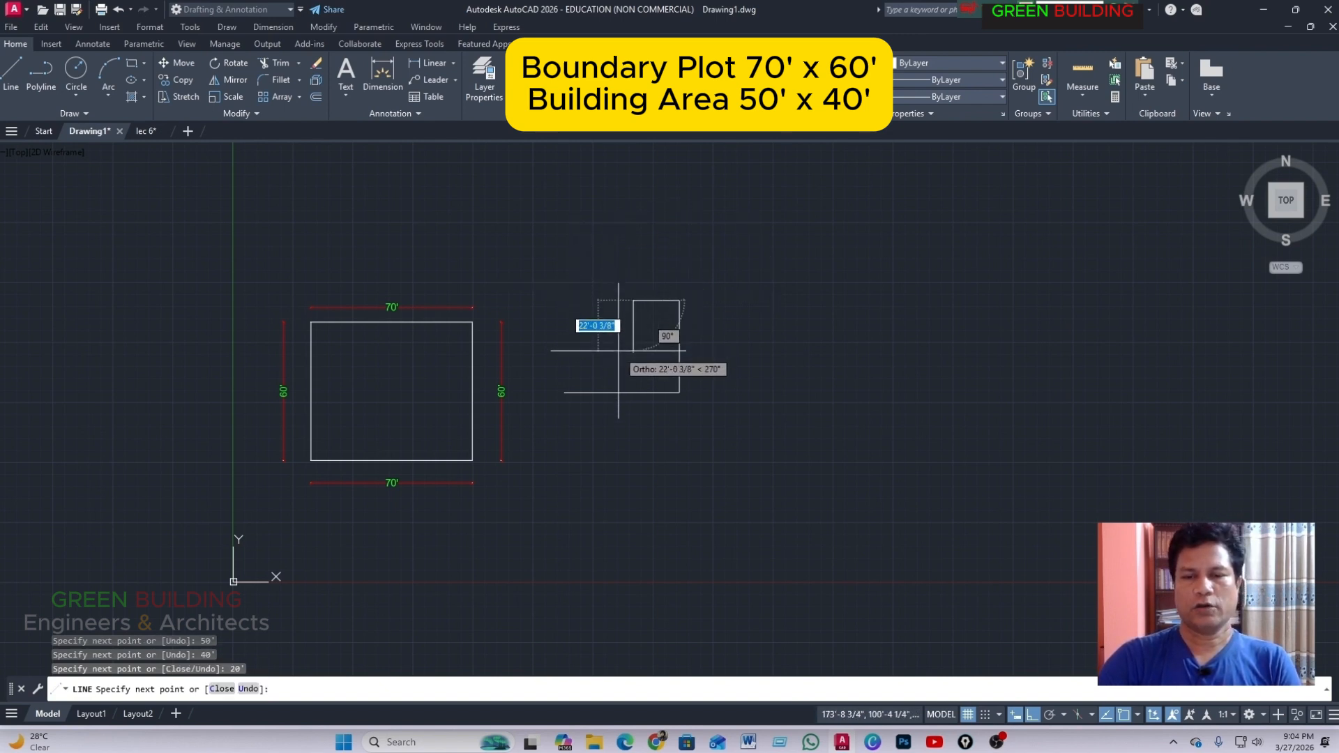
pyautogui.write('1')
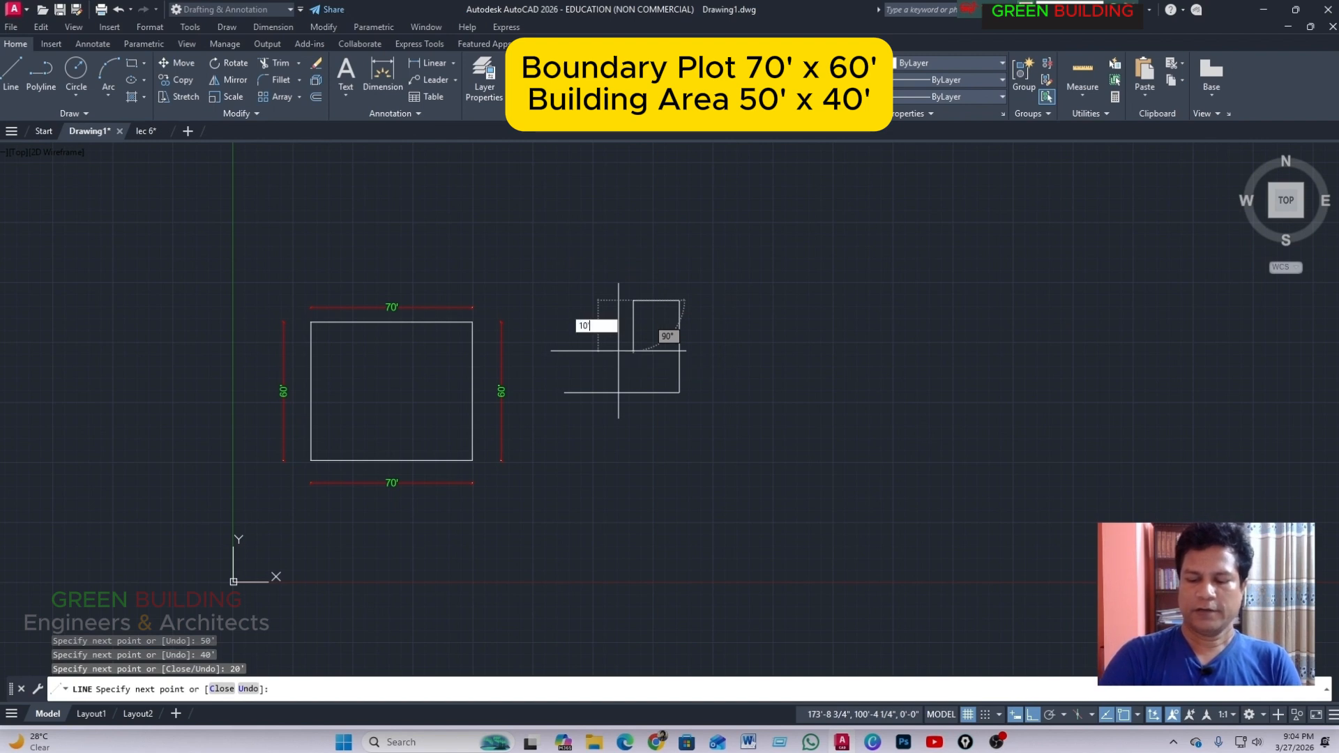
pyautogui.write("0'")
pyautogui.press('Return')
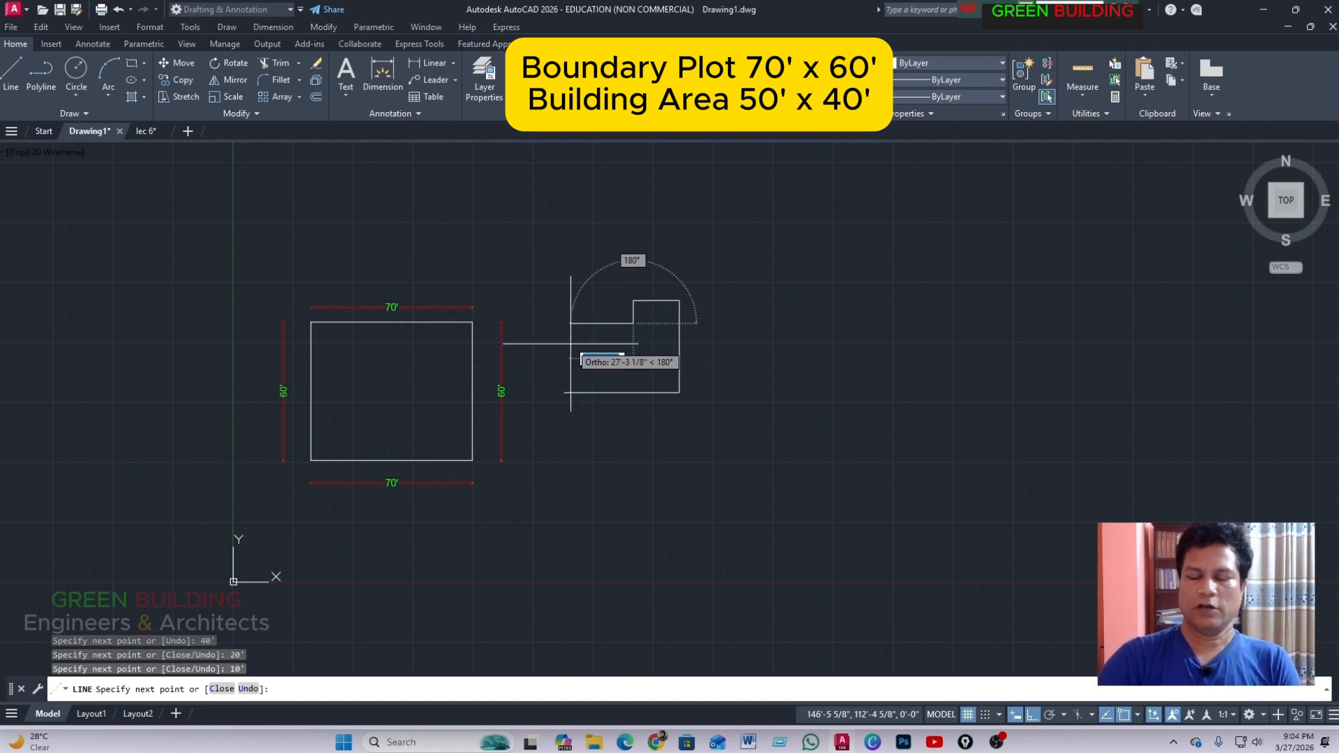
pyautogui.write("30'")
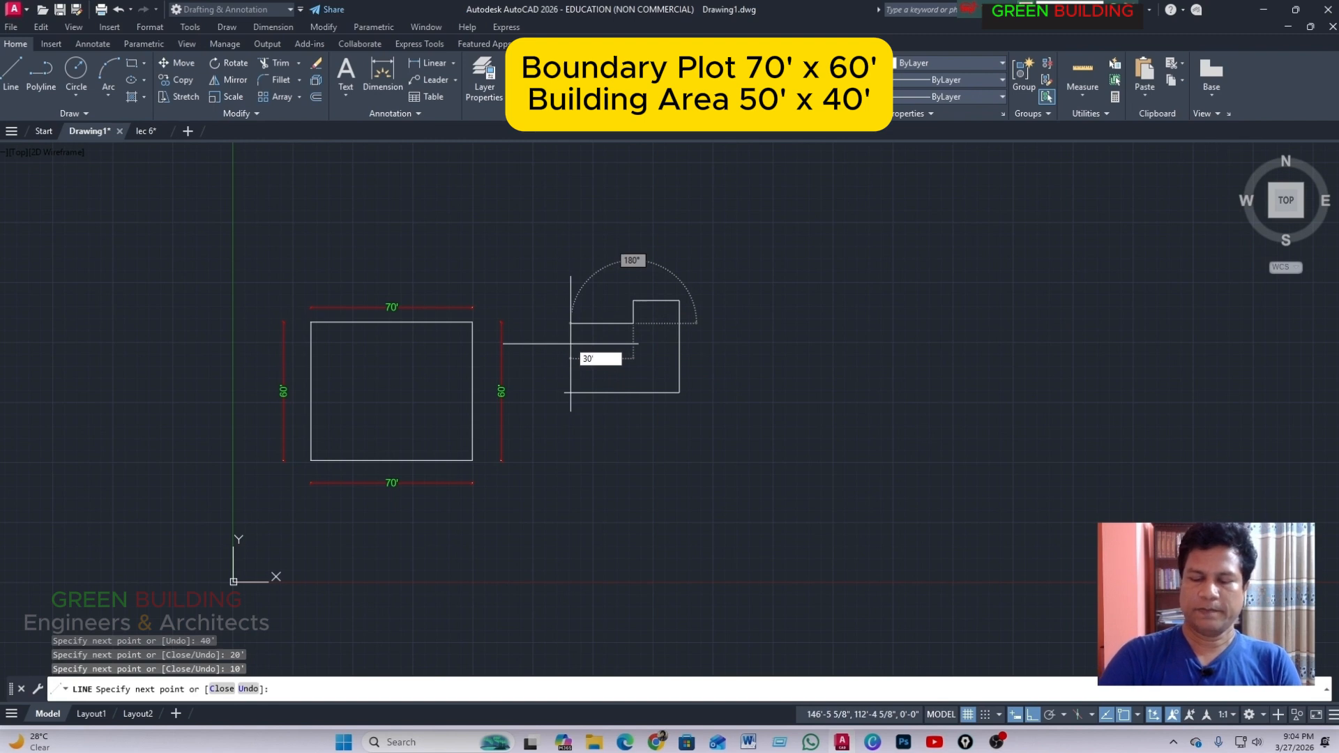
pyautogui.press('Return')
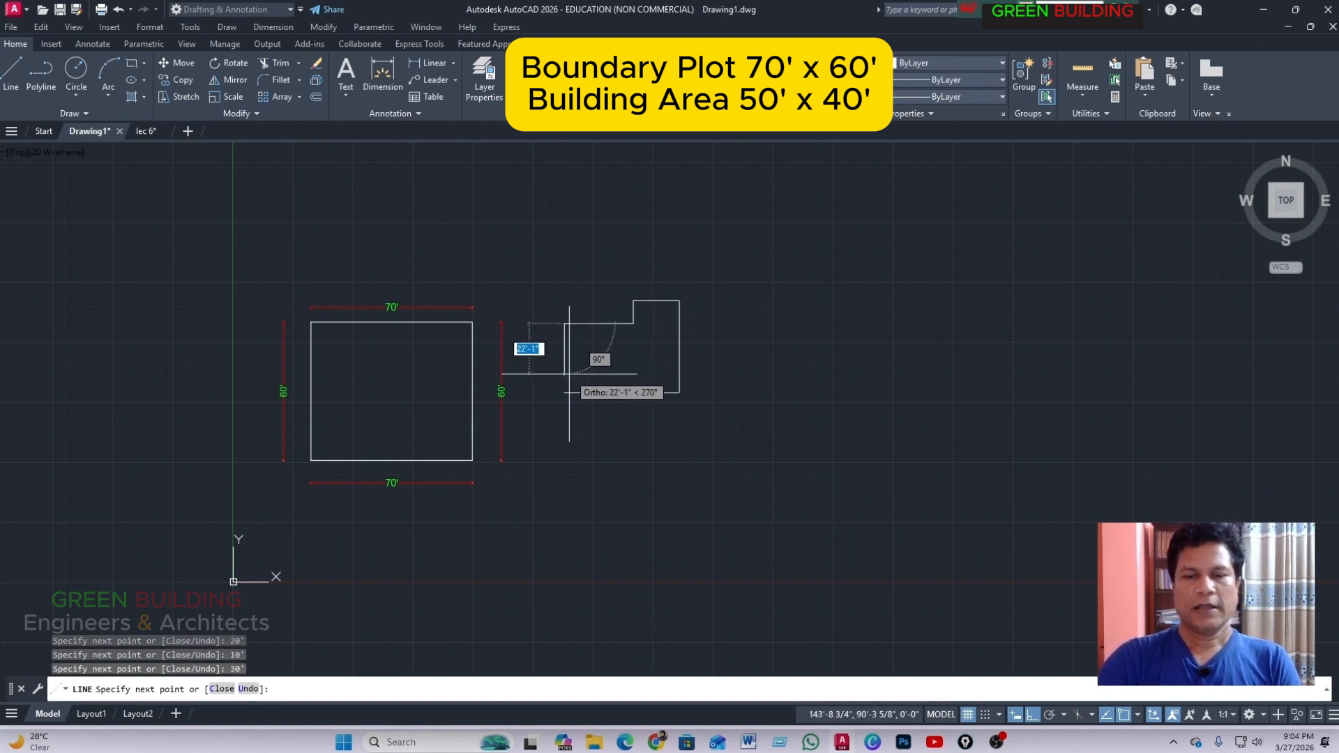
pyautogui.write('c')
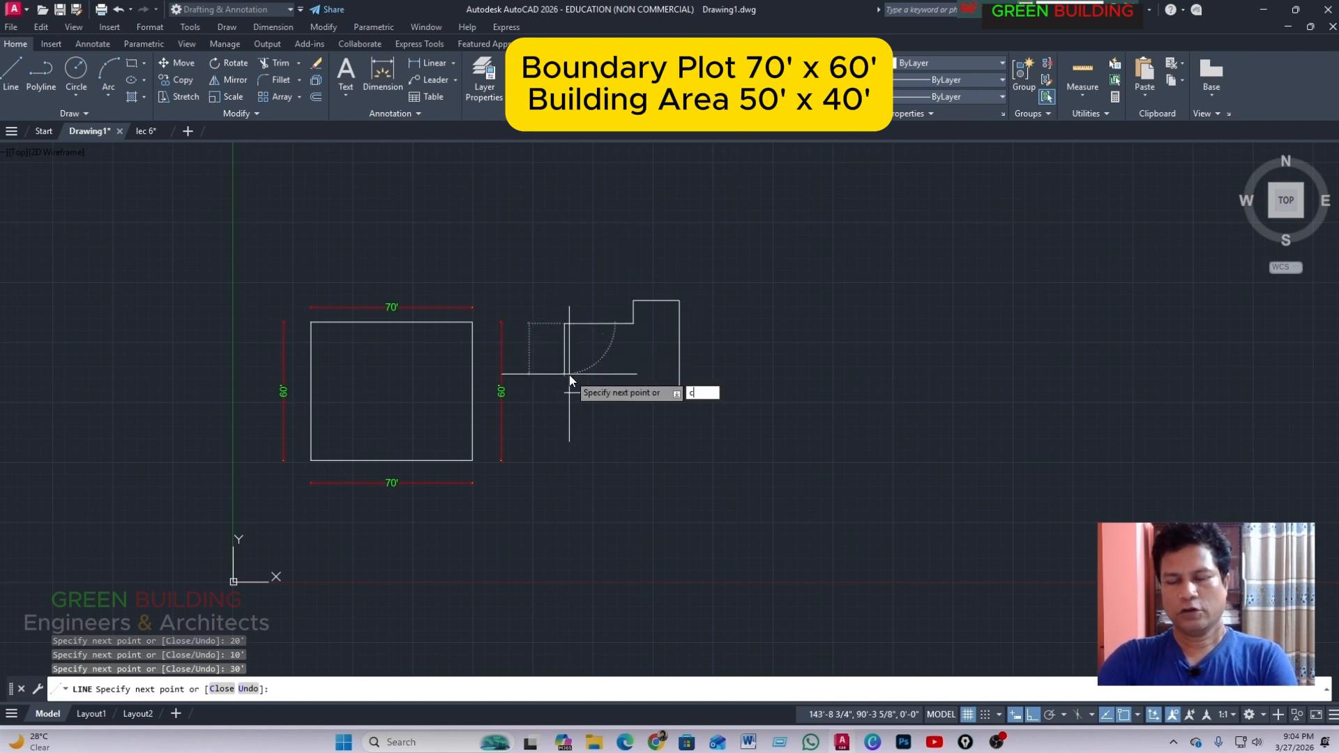
pyautogui.press('Return')
# Add linear dimensions to the building outline's full right side and its bottom edge, placed just outside the outline.
pyautogui.scroll(2, 568, 290)
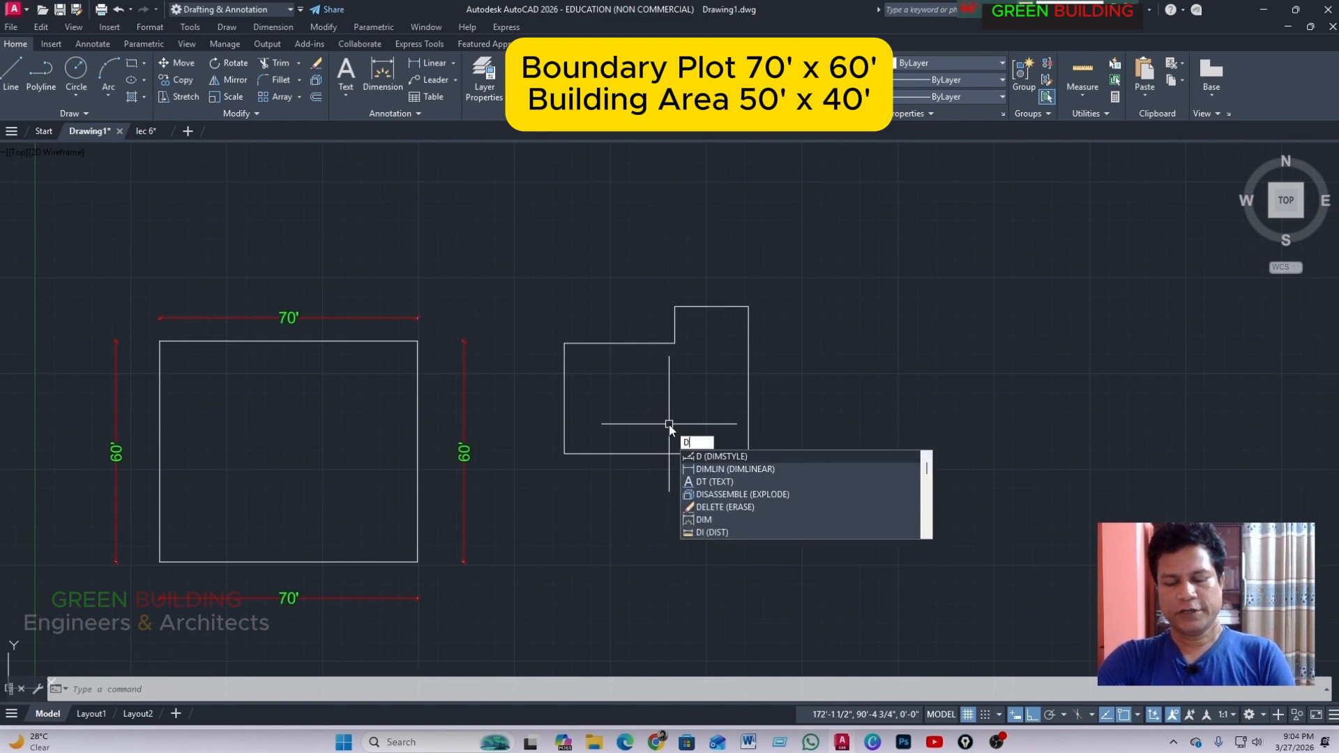
pyautogui.write('li')
pyautogui.press('Return')
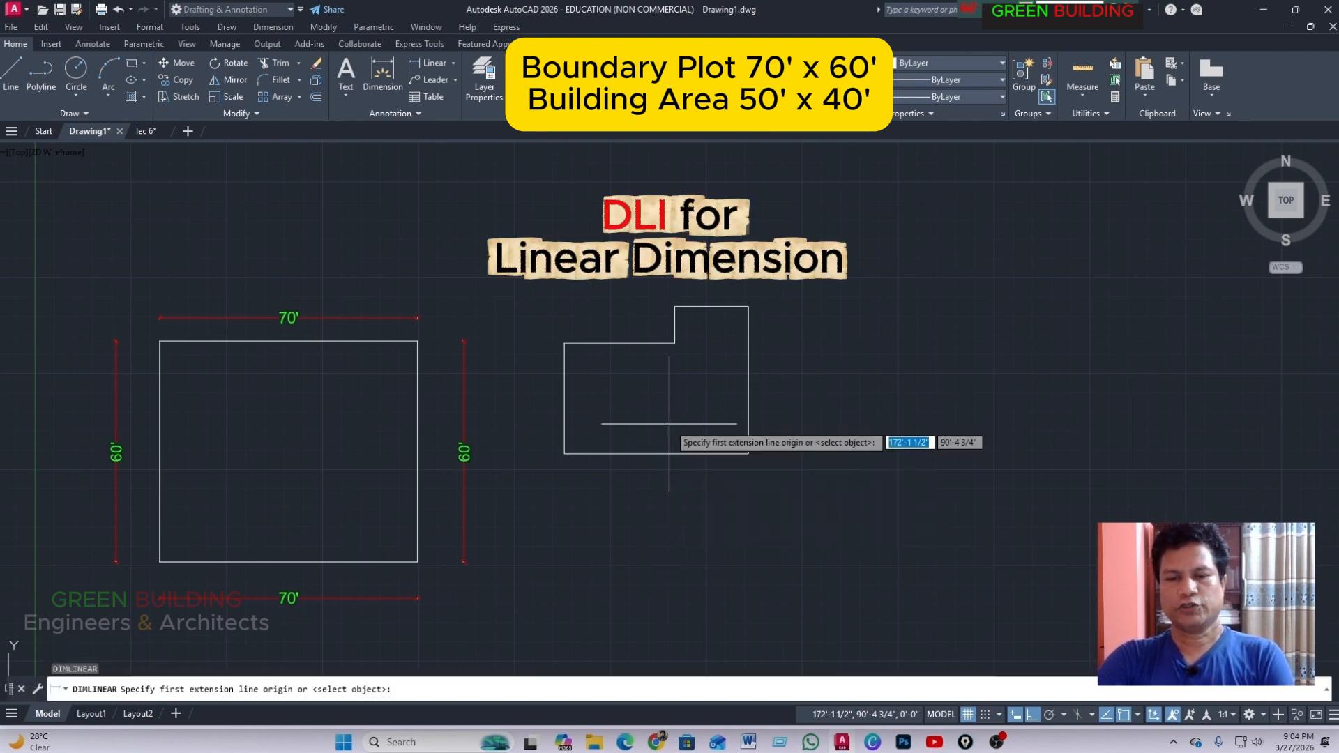
pyautogui.click(748, 306)
pyautogui.click(748, 453)
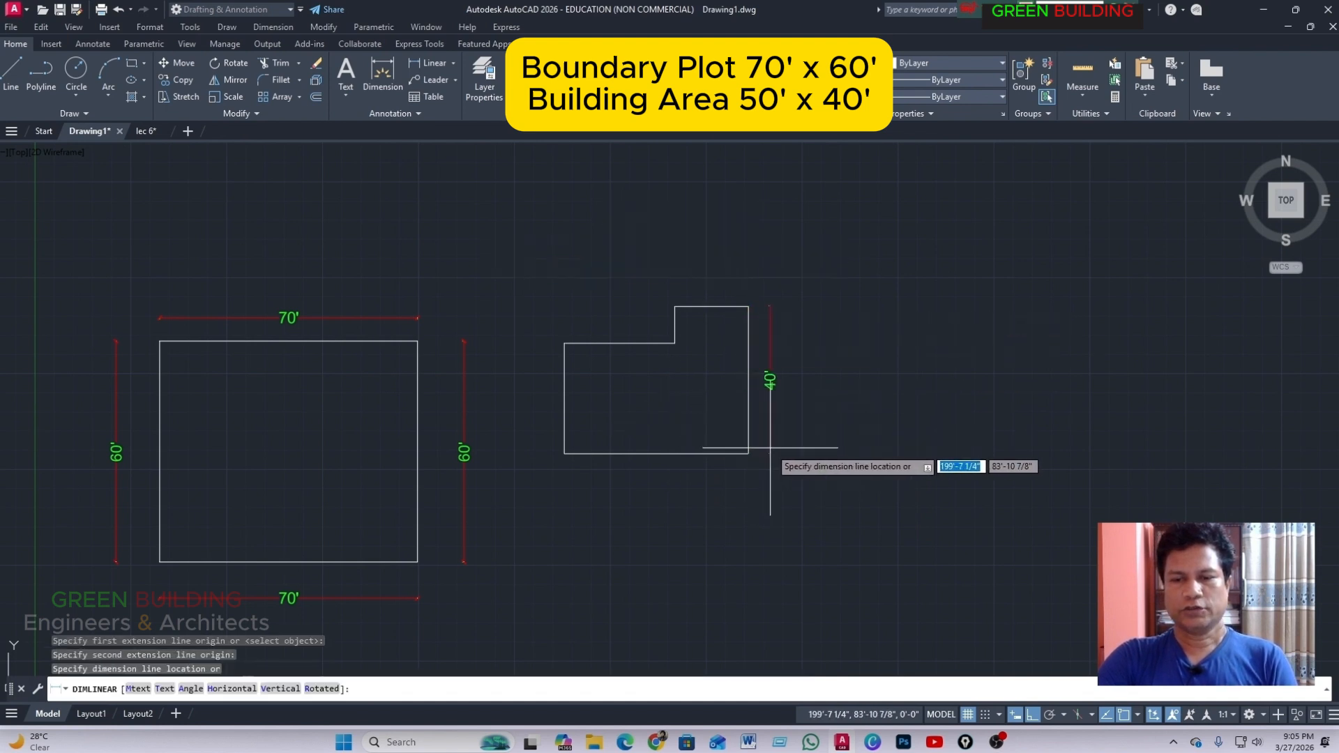
pyautogui.click(770, 455)
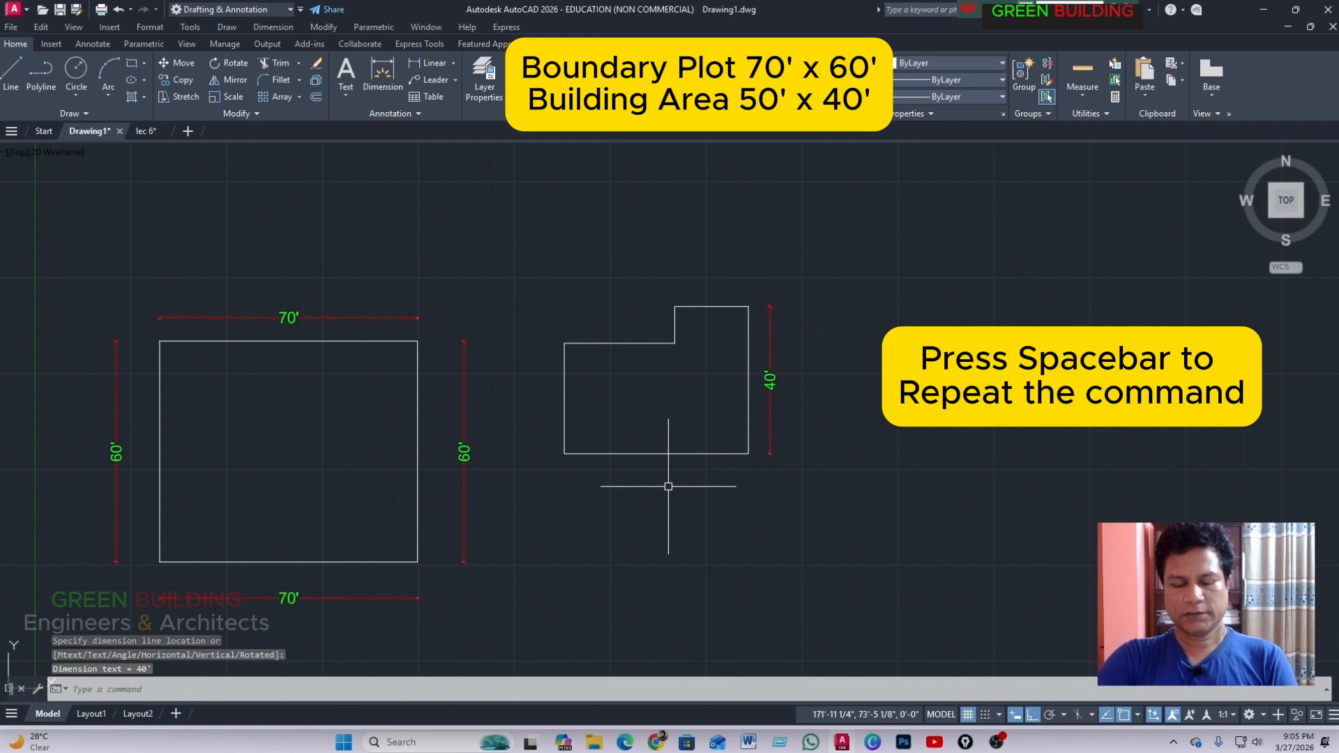
pyautogui.press('space')
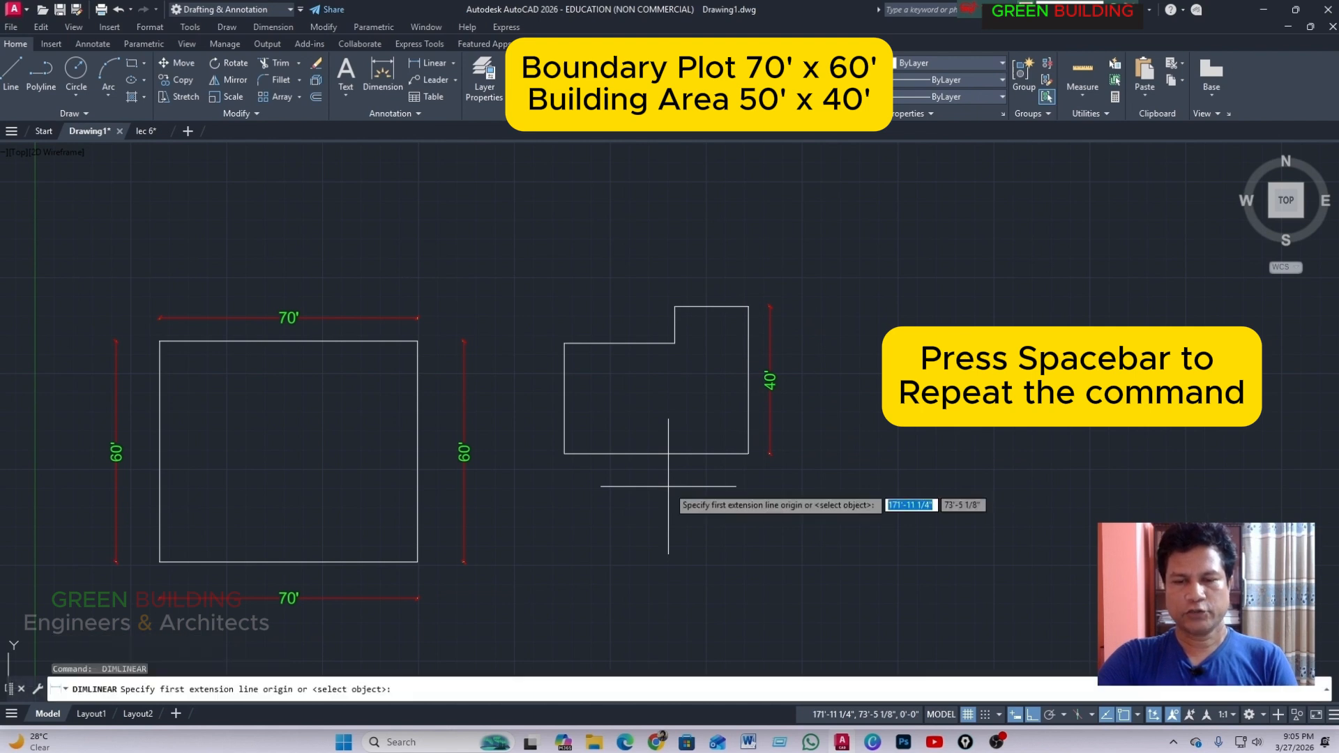
pyautogui.click(564, 453)
pyautogui.click(748, 454)
pyautogui.click(736, 468)
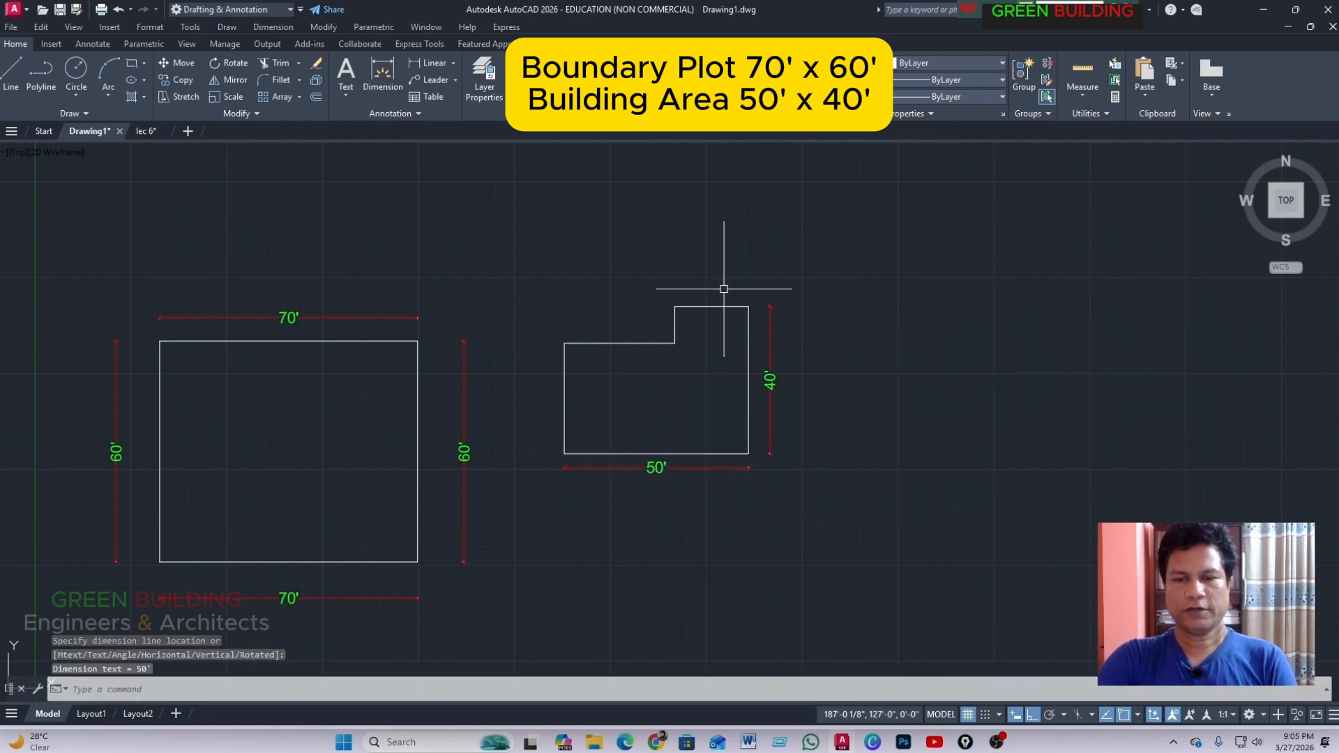
# Add linear dimensions to the building's upper top edge and to the short vertical edge of the notch.
pyautogui.scroll(4, 724, 287)
pyautogui.press('space')
pyautogui.click(599, 334)
pyautogui.click(787, 334)
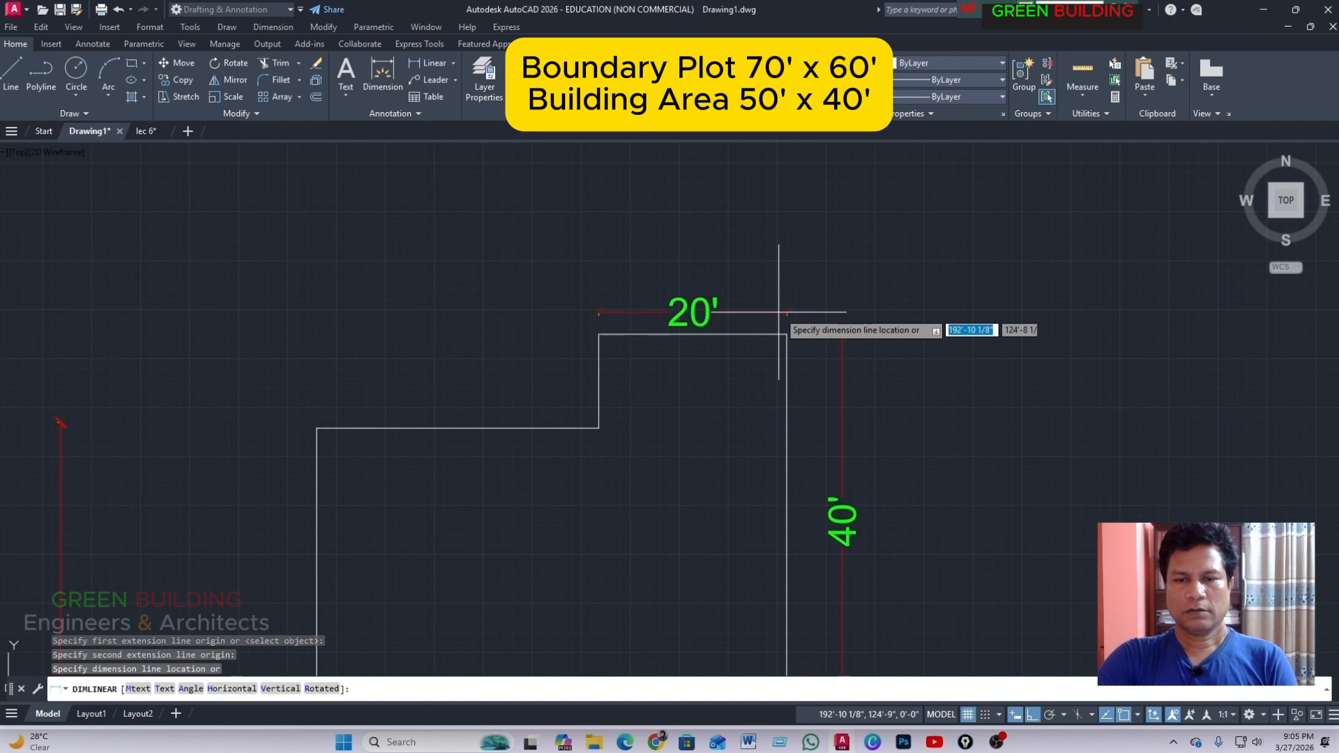
pyautogui.click(779, 313)
pyautogui.press('space')
pyautogui.moveTo(611, 349); pyautogui.dragTo(753, 299, button='middle')
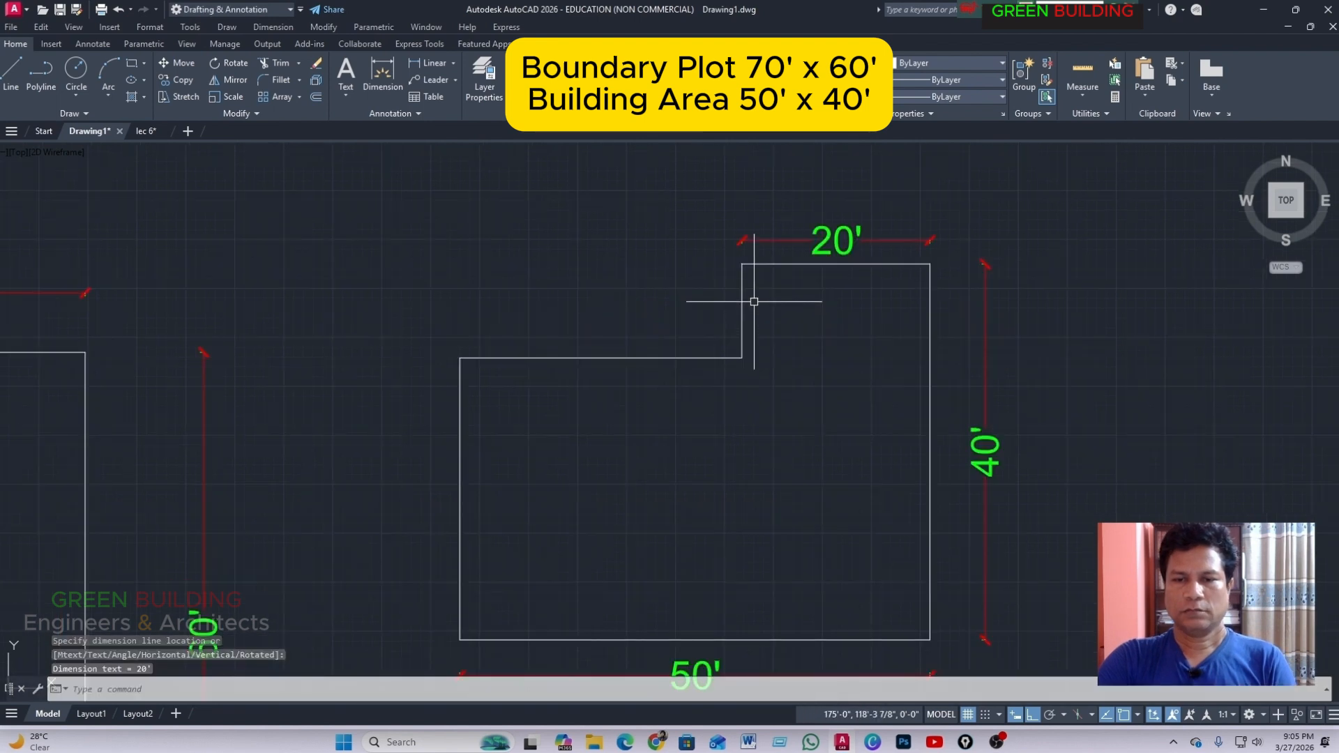
pyautogui.click(742, 265)
pyautogui.click(742, 357)
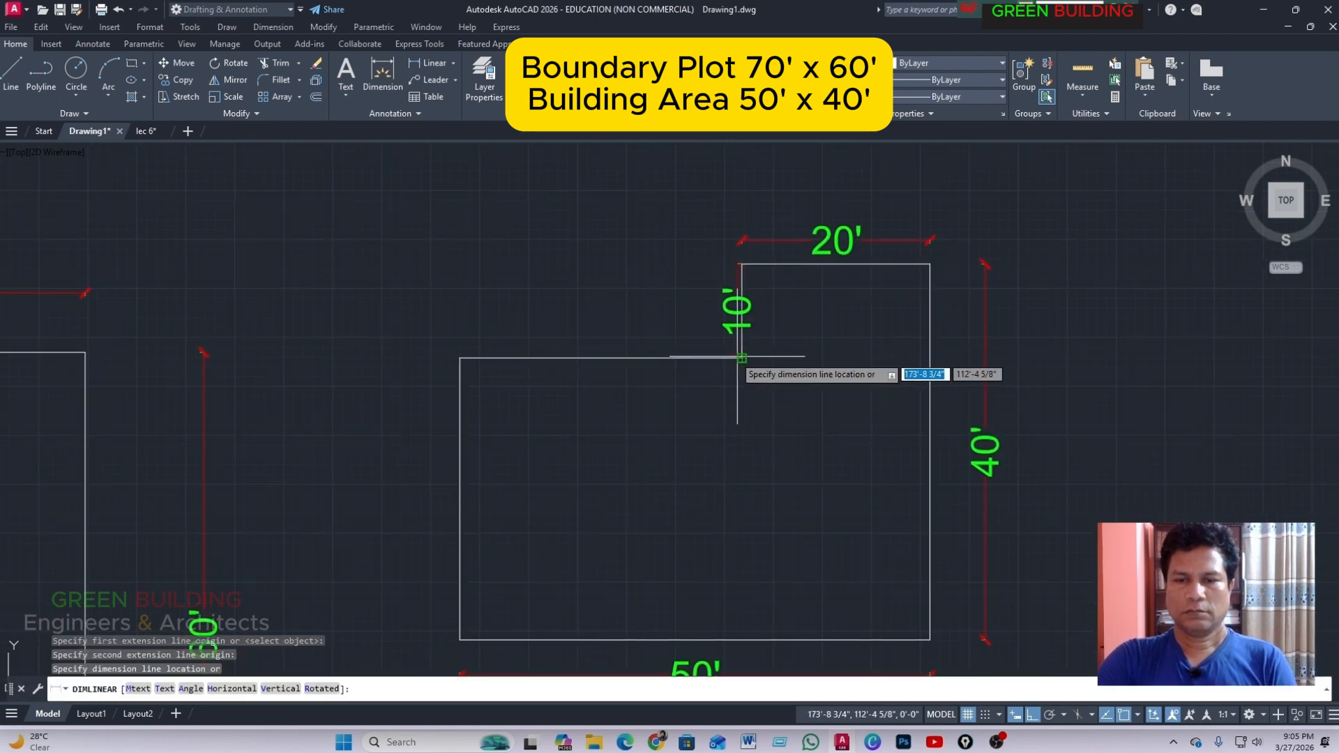
pyautogui.click(708, 355)
# Add linear dimensions to the building's lower top edge beside the notch and to its left side.
pyautogui.press('space')
pyautogui.click(459, 359)
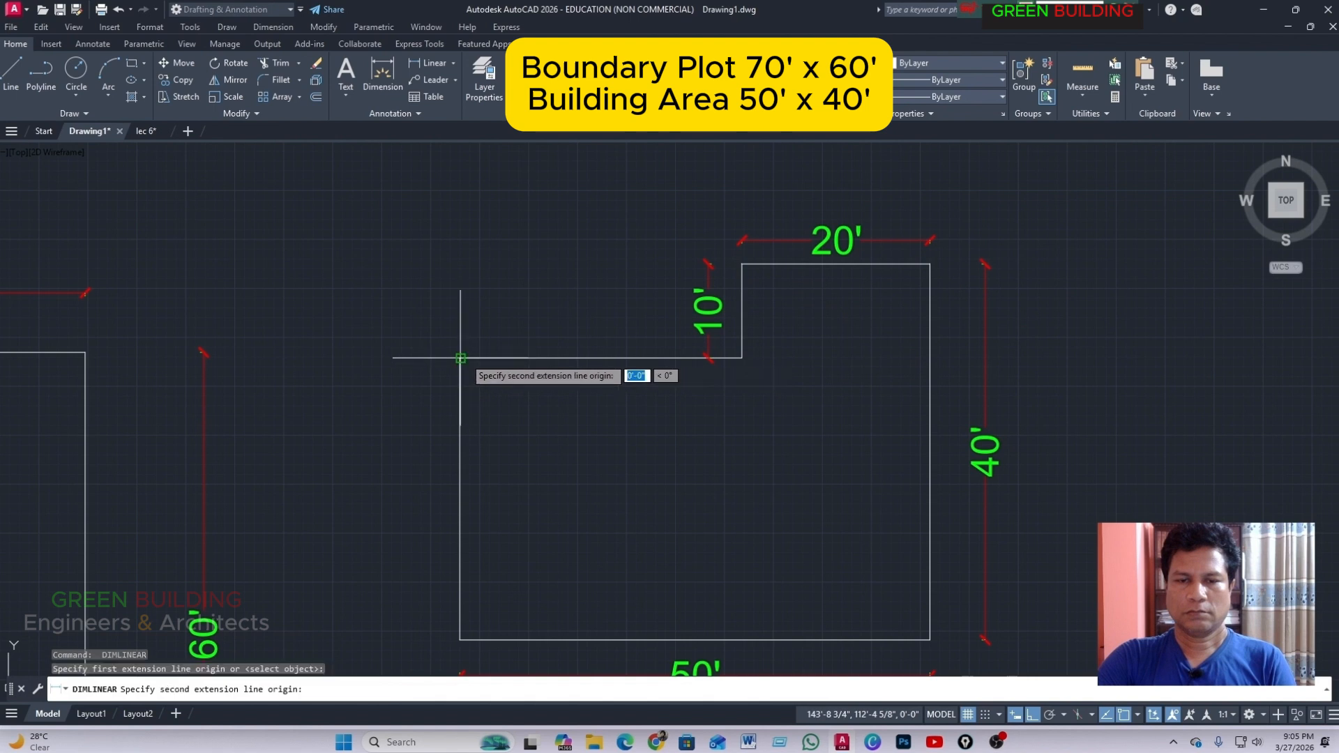
pyautogui.click(741, 358)
pyautogui.click(739, 339)
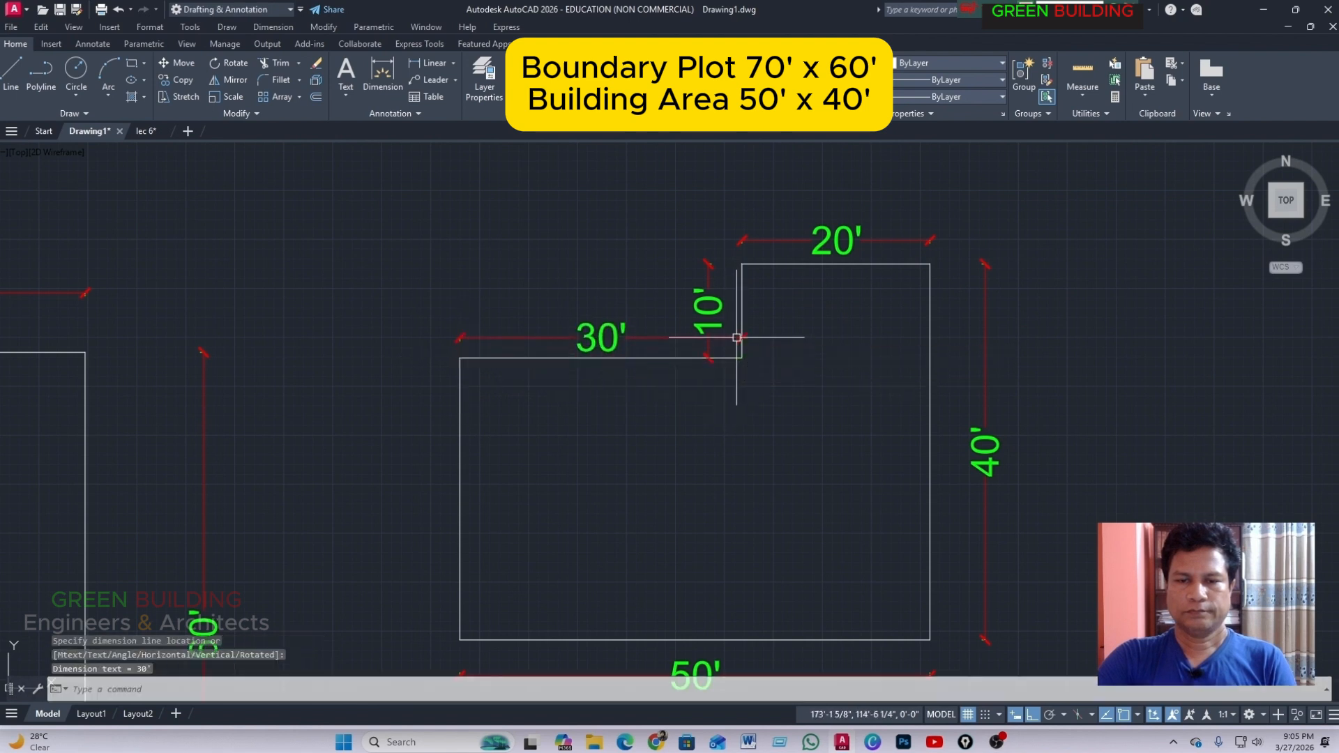
pyautogui.press('space')
pyautogui.click(459, 358)
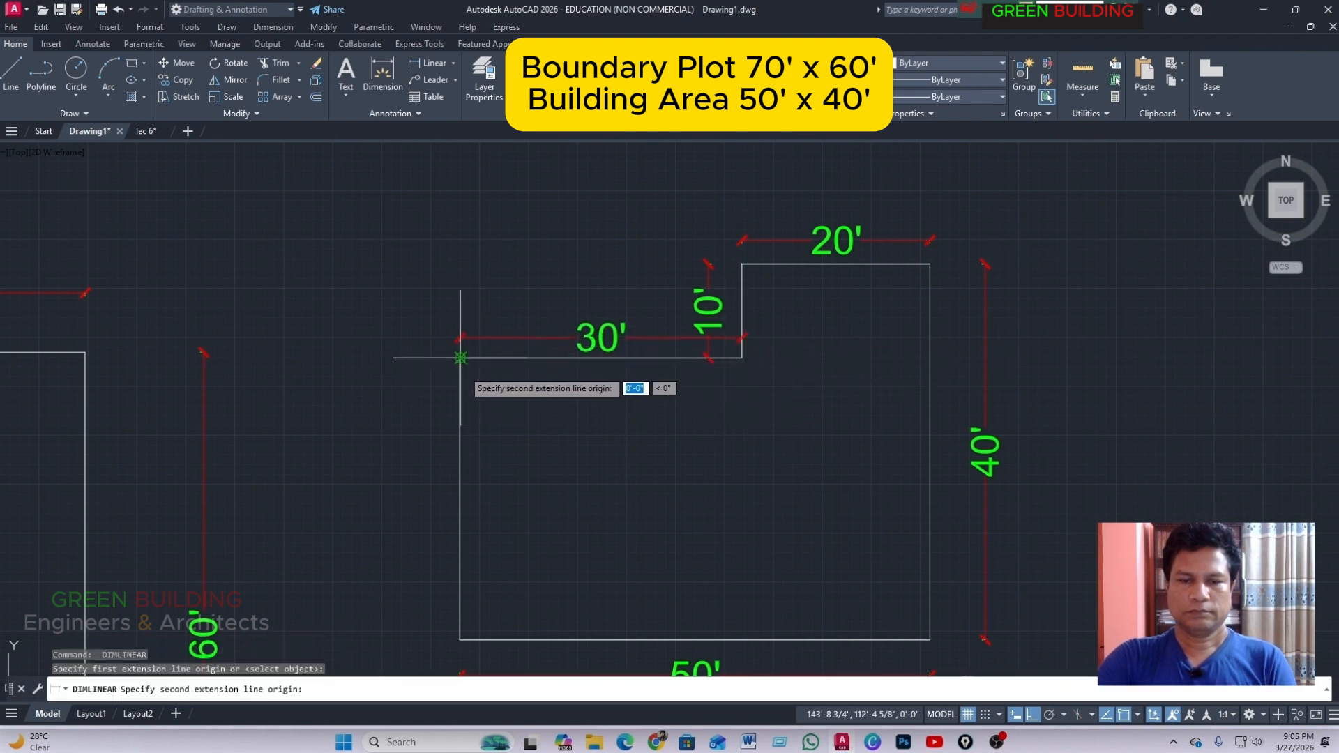
pyautogui.click(459, 639)
pyautogui.click(412, 500)
# Change the plot boundary rectangle's colour to yellow 248,215,49 and deselect it.
pyautogui.scroll(-5, 655, 421)
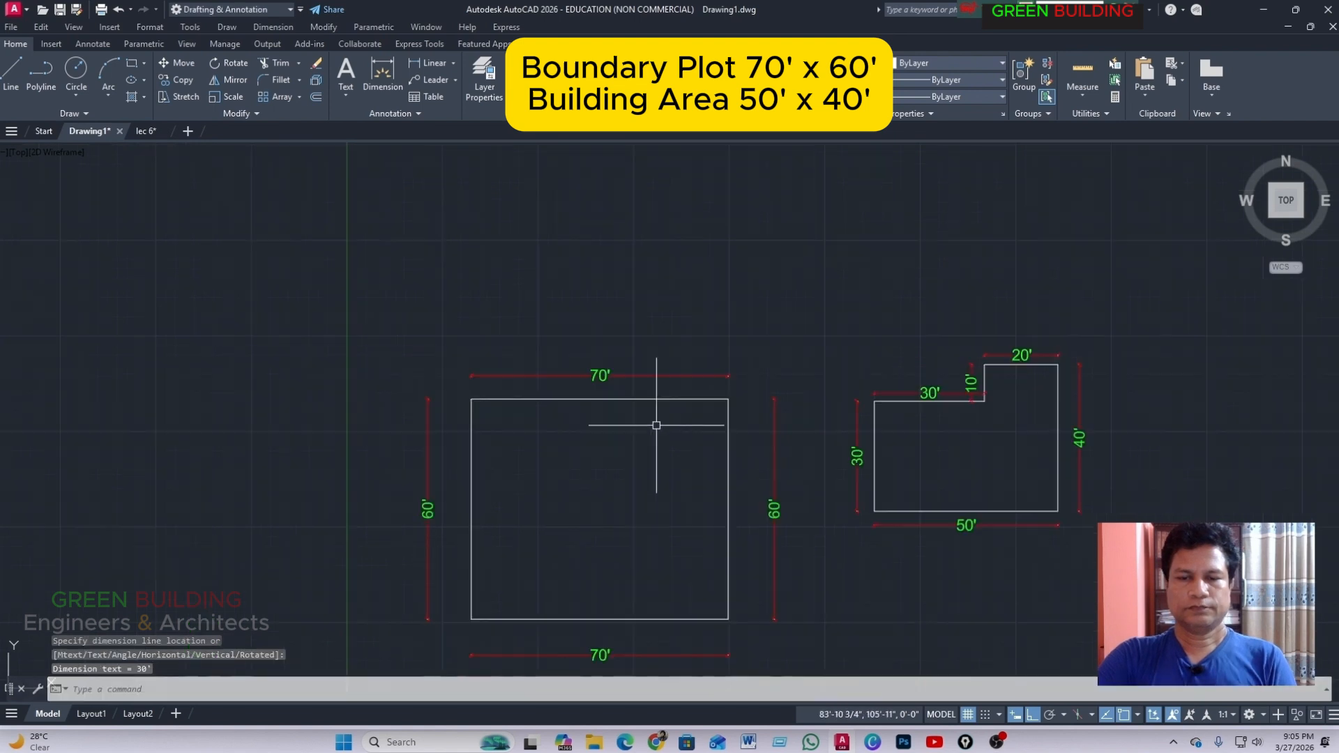
pyautogui.click(729, 417)
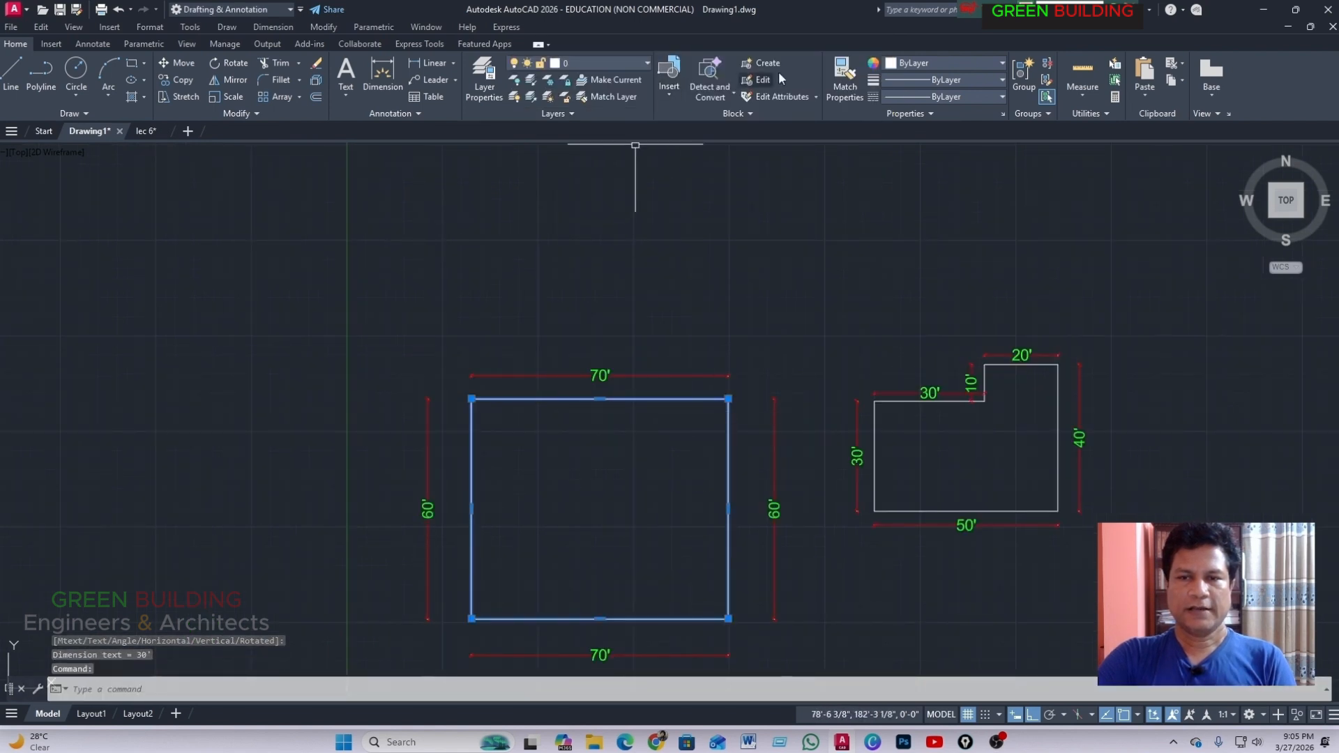
pyautogui.click(945, 63)
pyautogui.click(913, 119)
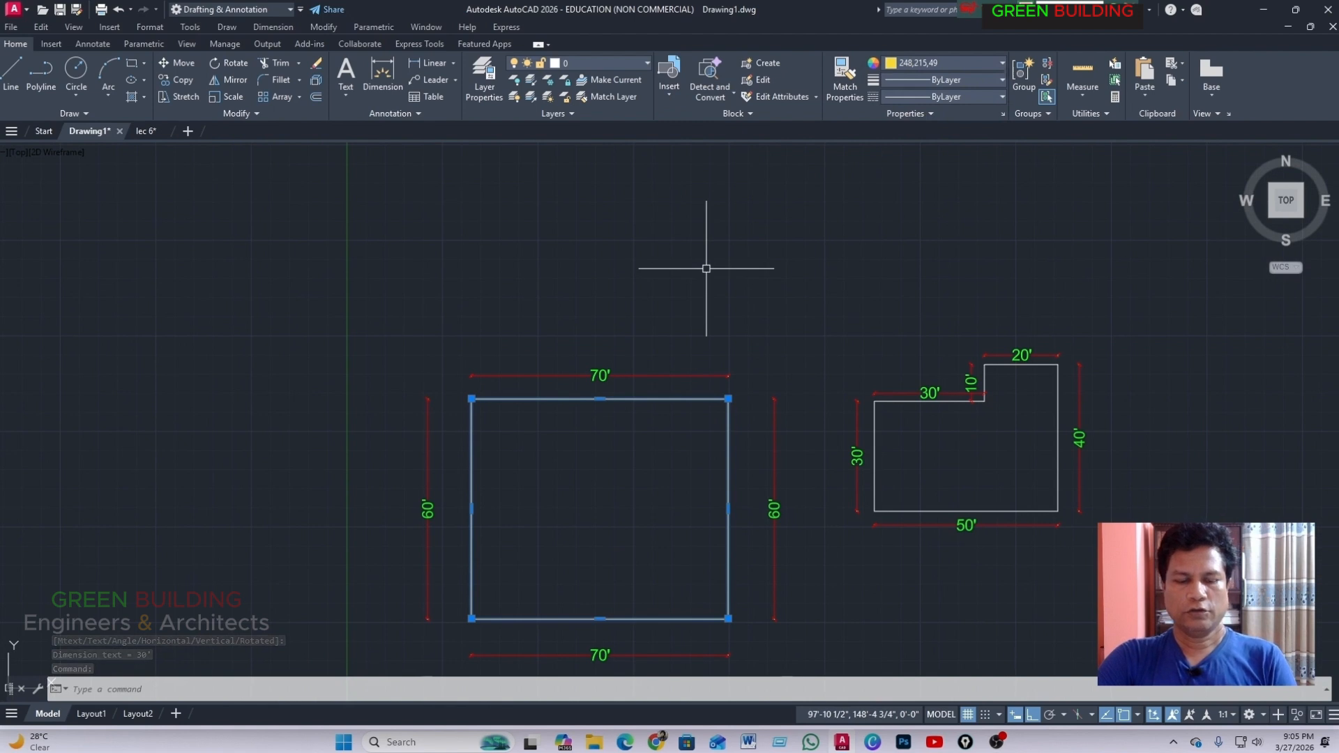
pyautogui.press('Escape')
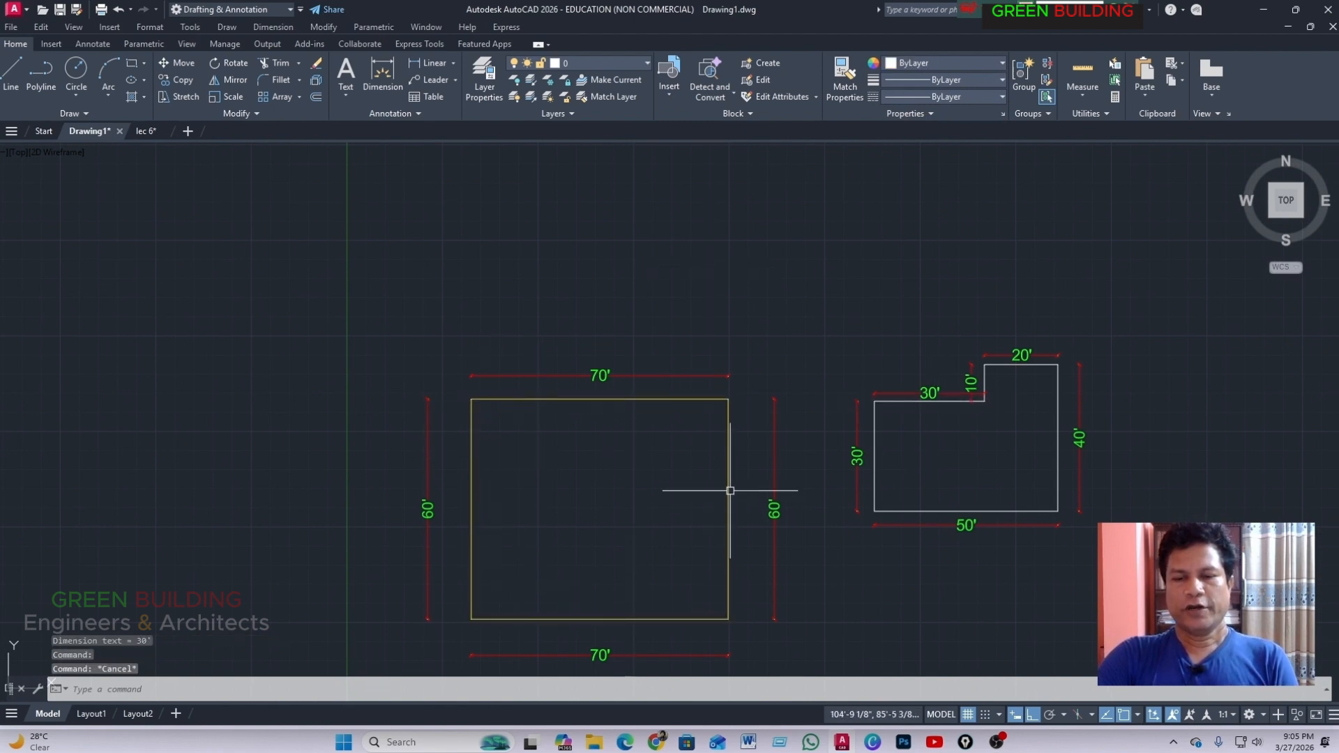
pyautogui.moveTo(730, 427)
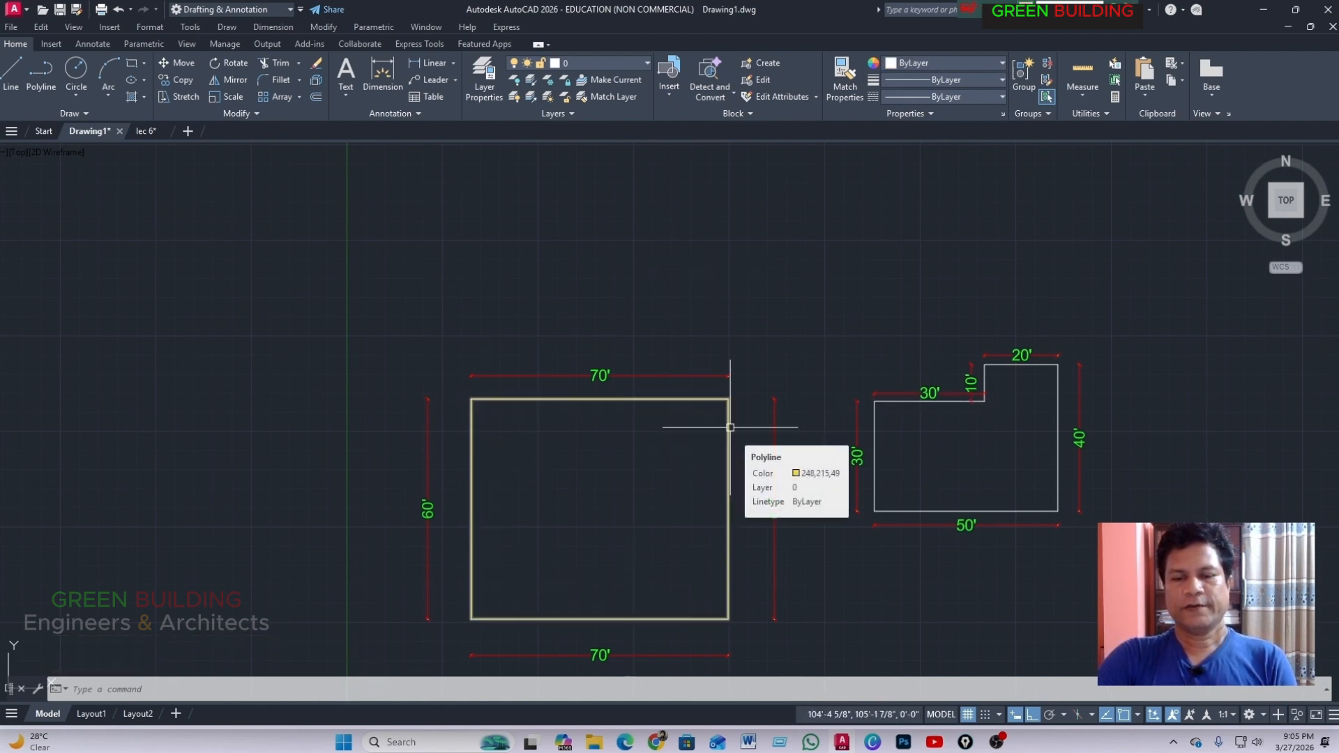
# Cut the building outline with all its dimensions and paste it inside the plot boundary, roughly centred.
pyautogui.click(824, 326)
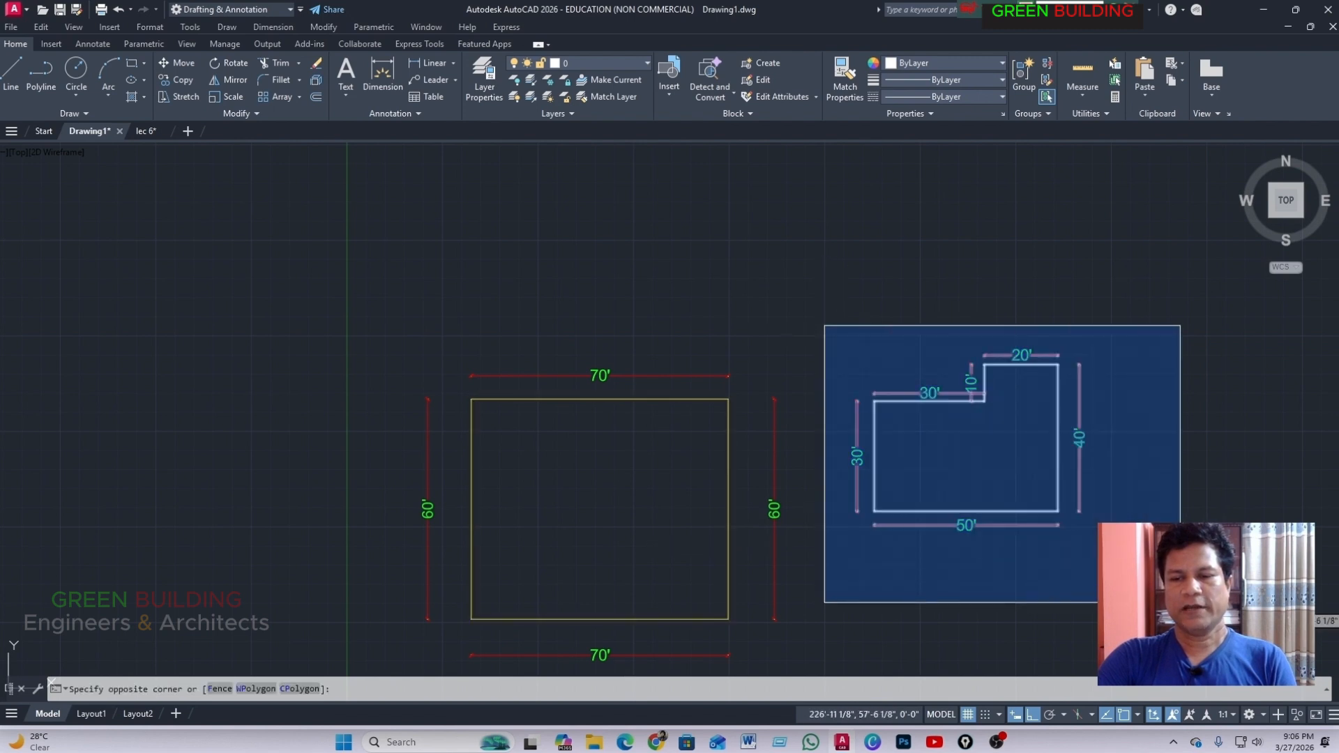
pyautogui.click(1103, 565)
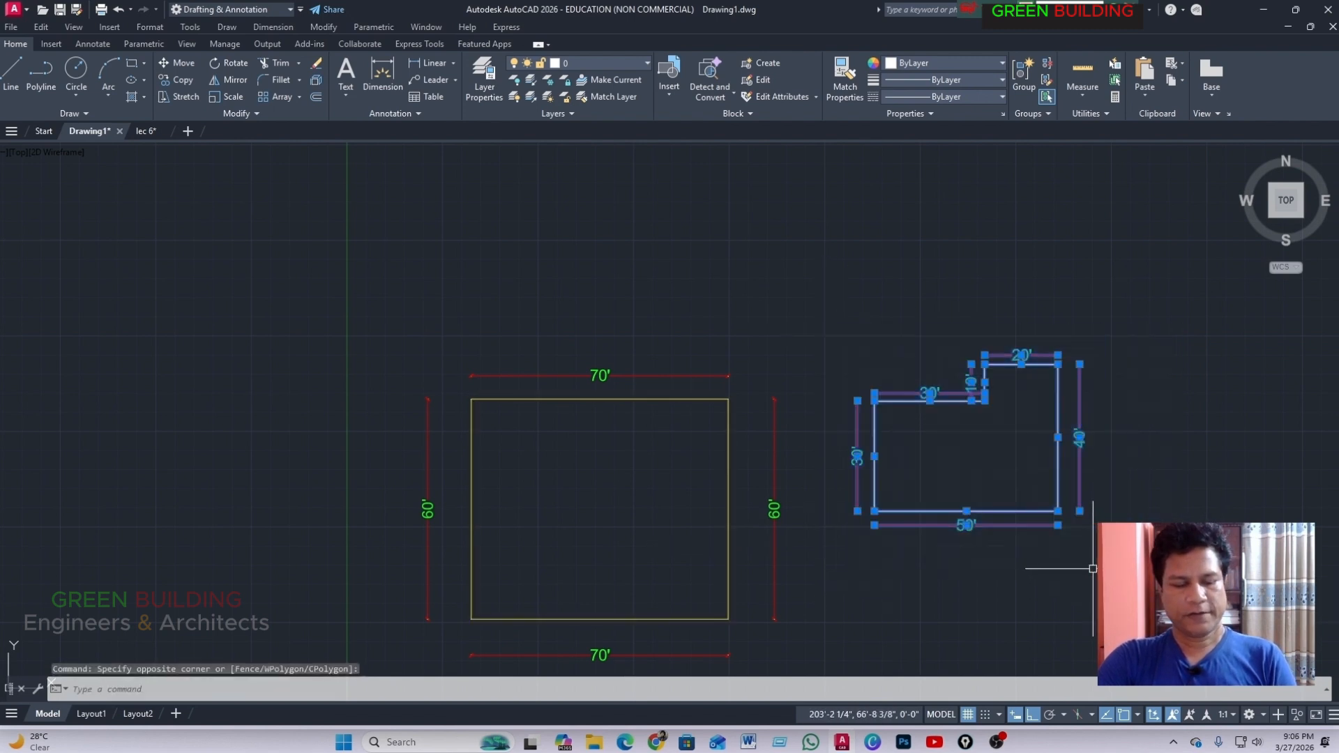
pyautogui.hotkey('ctrl', 'x')
pyautogui.hotkey('ctrl', 'v')
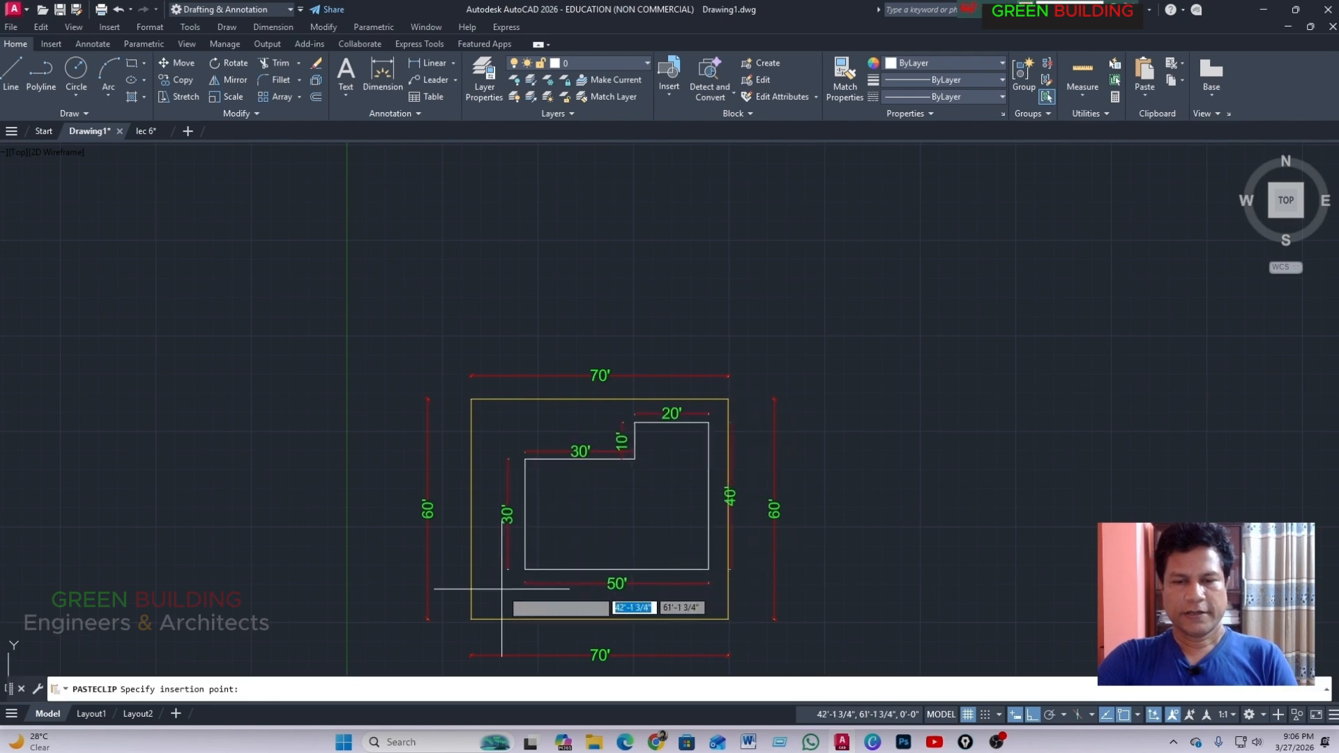
pyautogui.scroll(4, 463, 551)
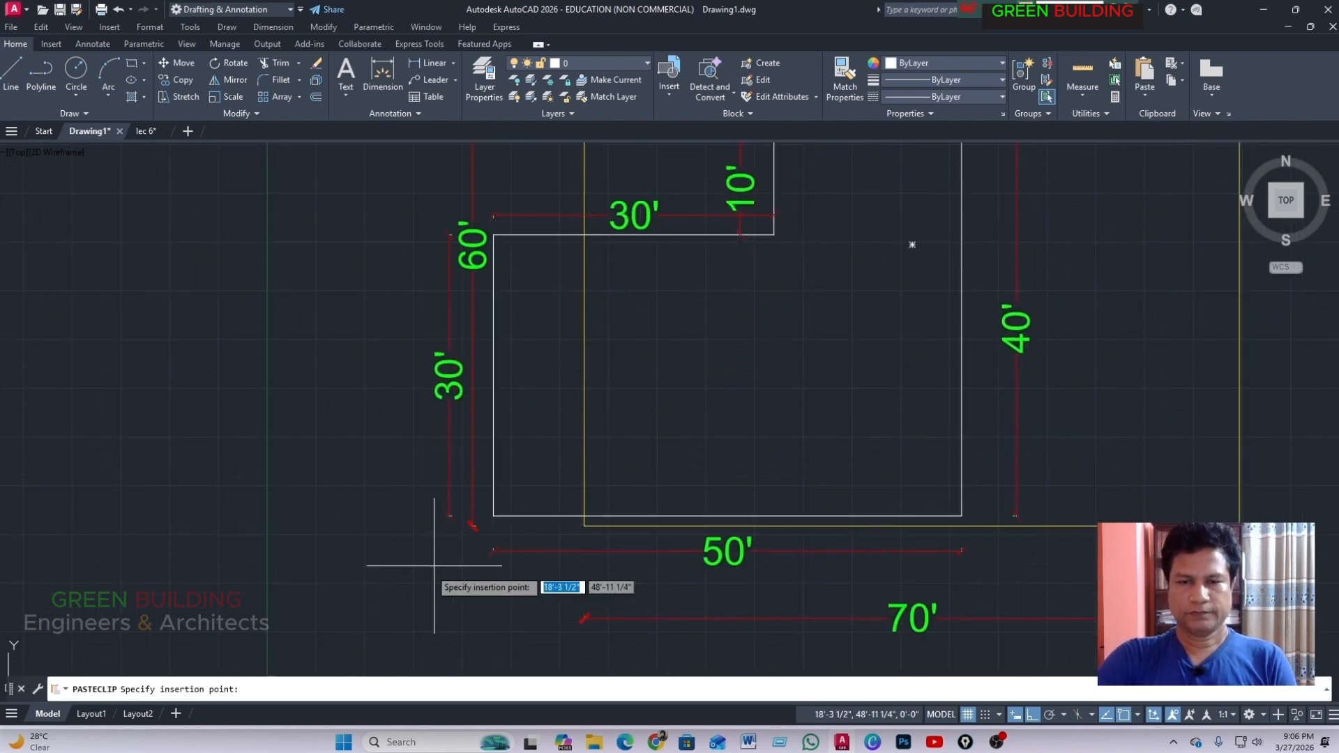
pyautogui.scroll(-4, 500, 535)
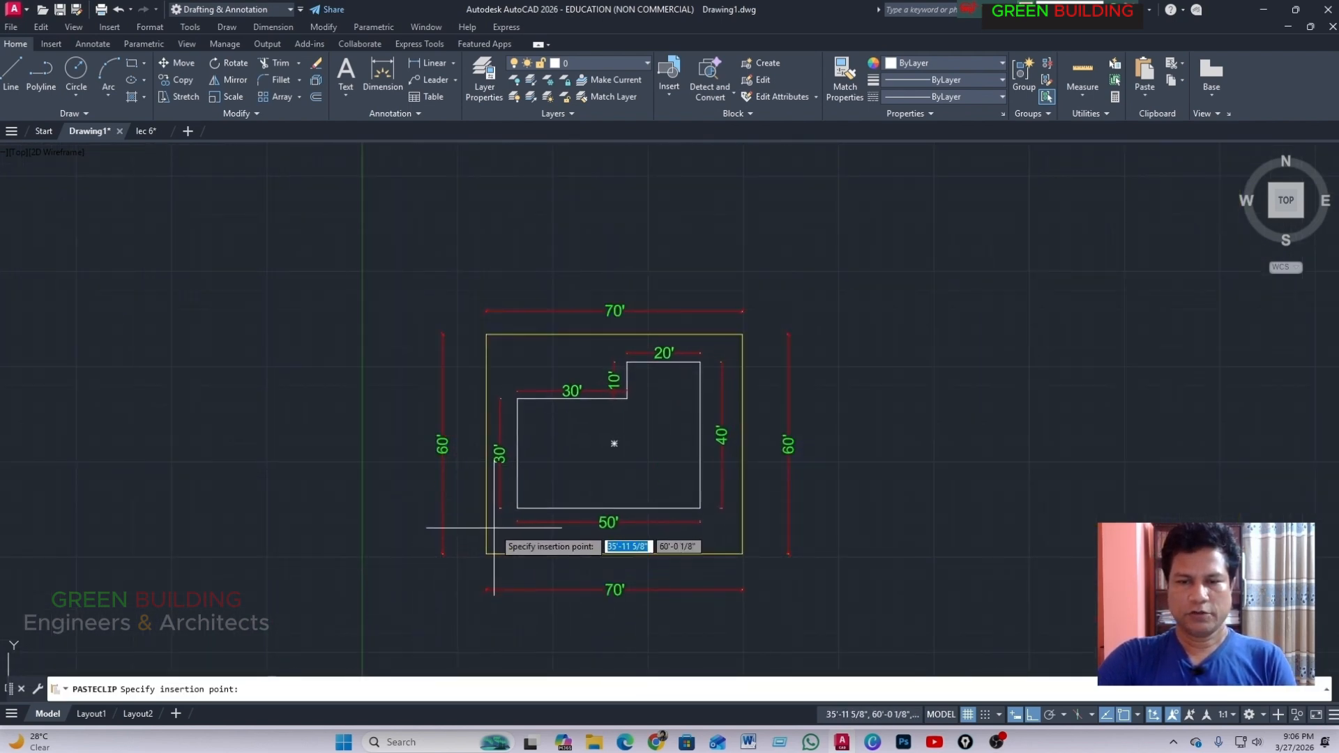
pyautogui.click(495, 528)
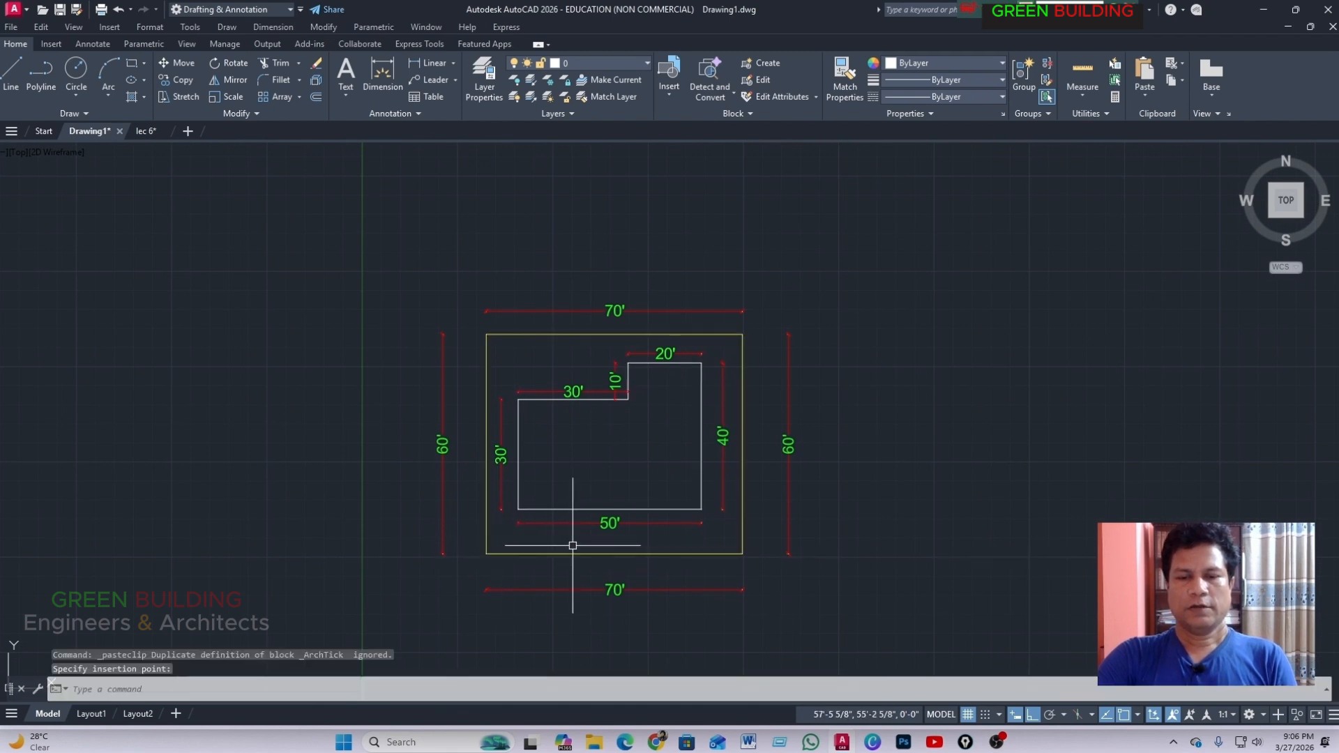
pyautogui.scroll(2, 568, 544)
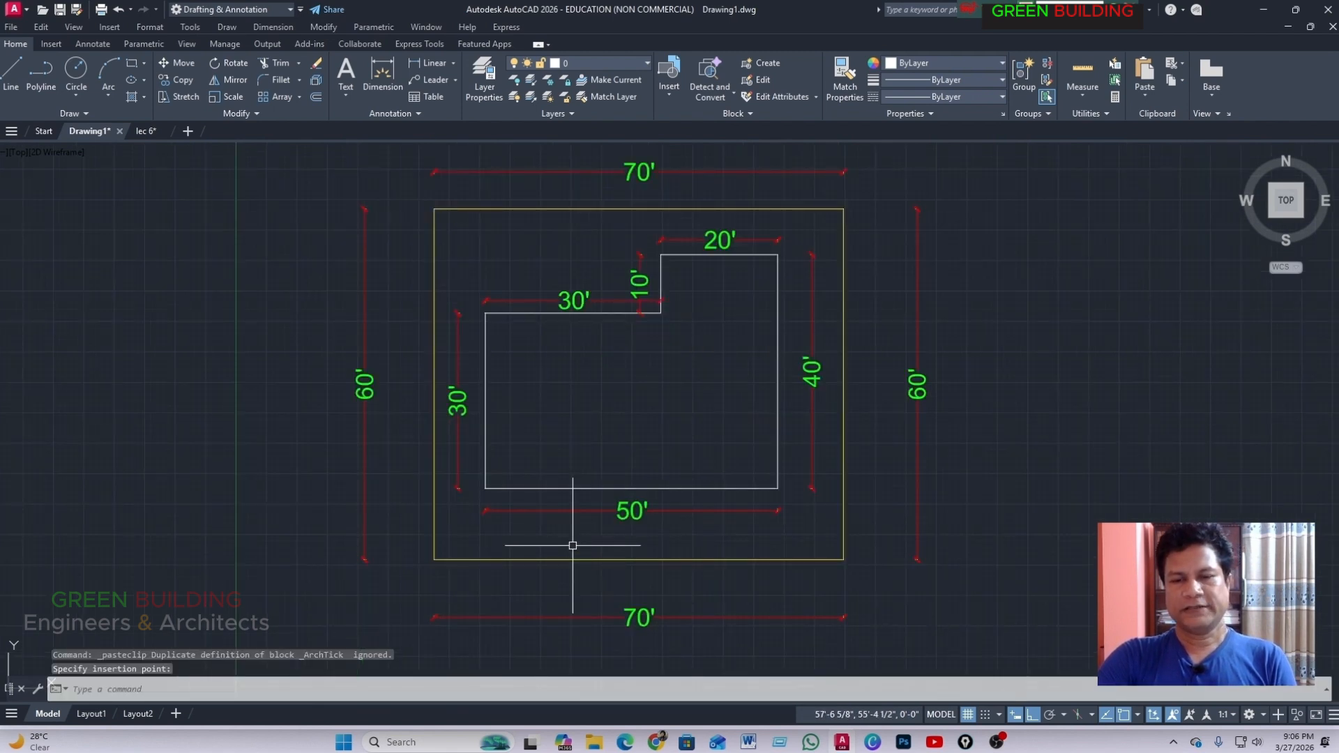
pyautogui.scroll(2, 530, 558)
pyautogui.scroll(-4, 529, 470)
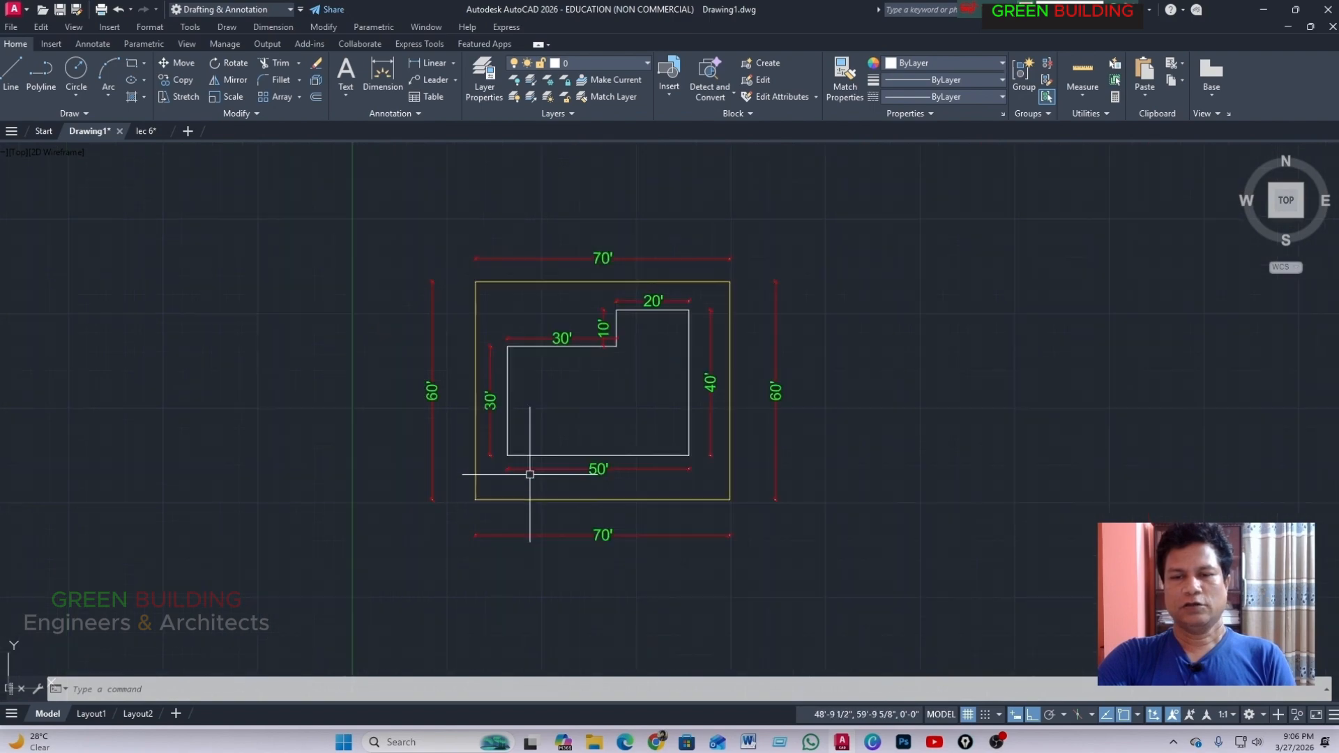